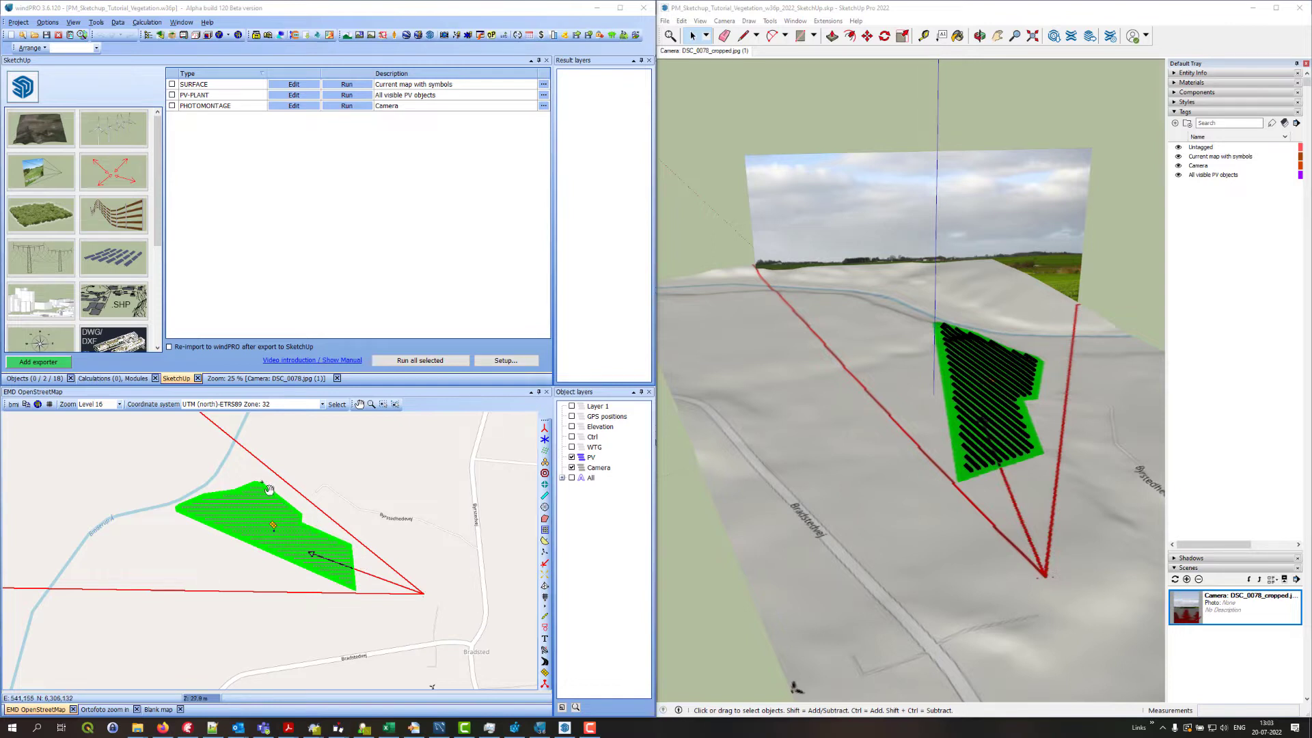
# - Inspect the solar panels in windPRO's photomontage view, then return to the SketchUp exporter list
pyautogui.click(295, 378)
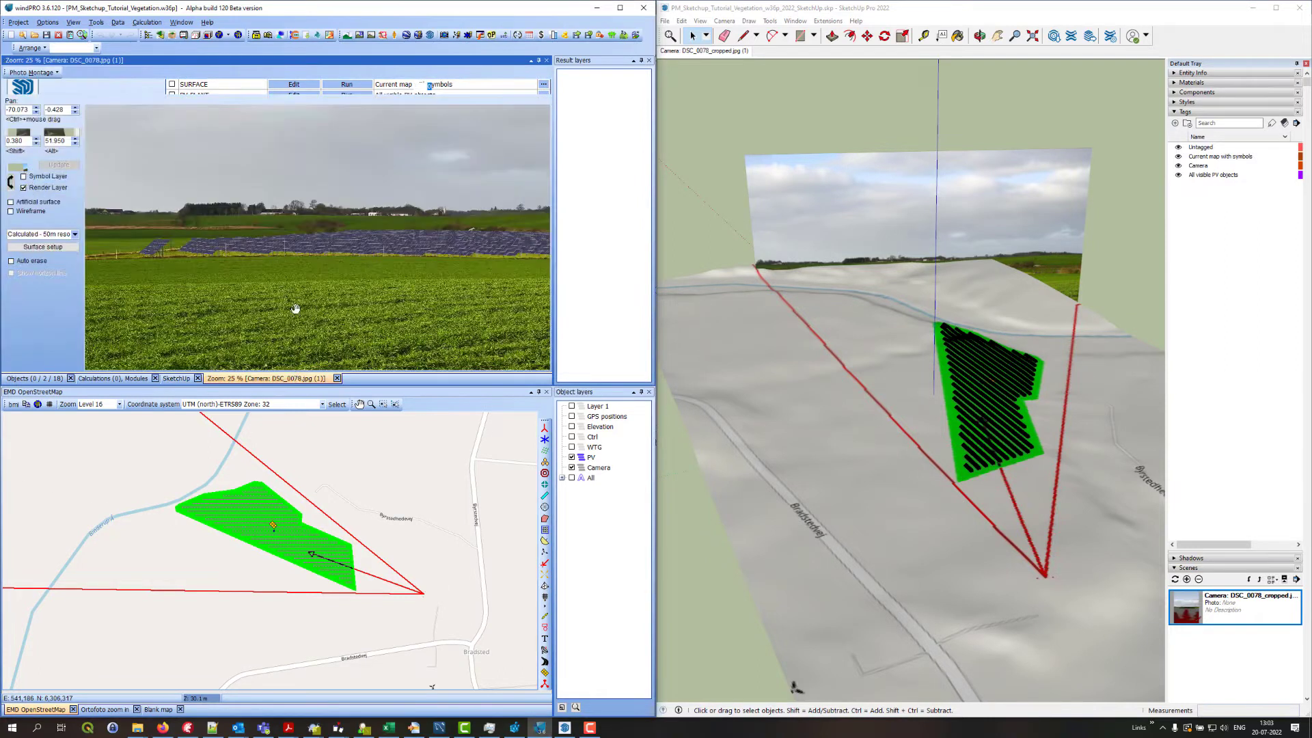
pyautogui.moveTo(290, 279); pyautogui.dragTo(258, 273)
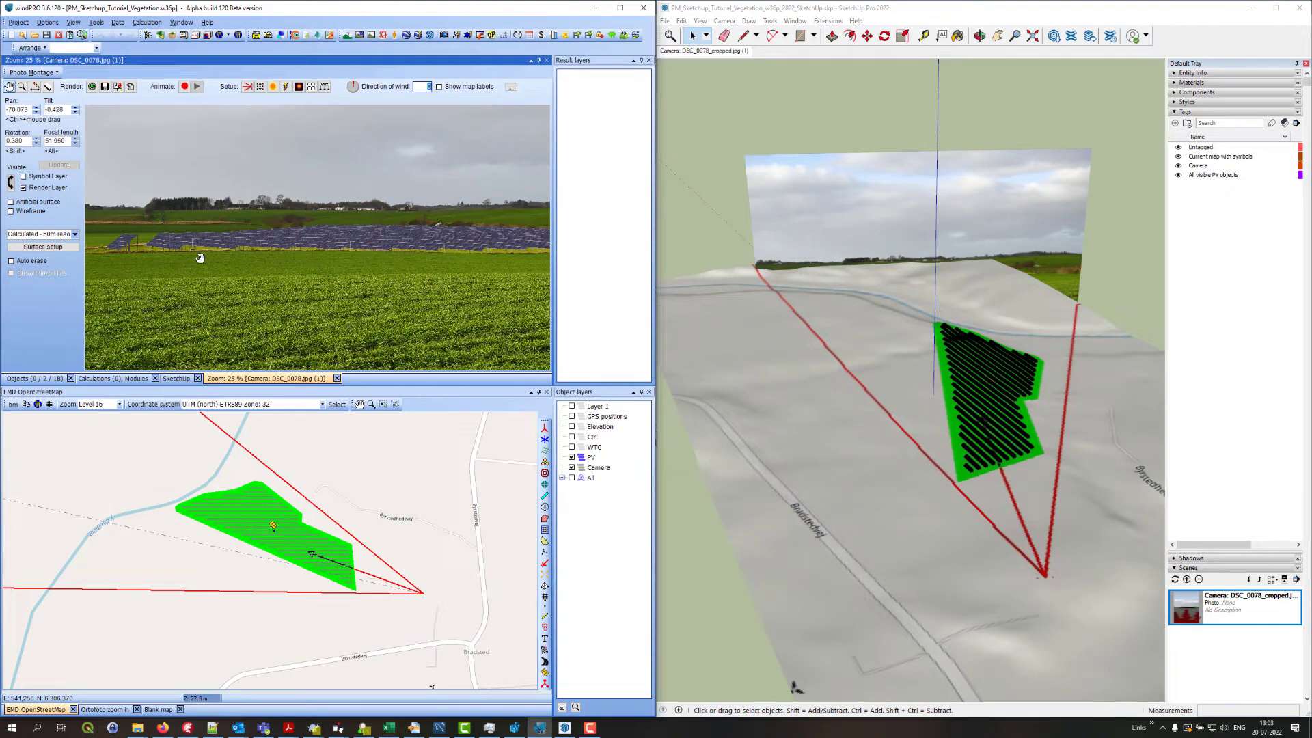
pyautogui.scroll(1, 199, 257)
pyautogui.moveTo(322, 247); pyautogui.dragTo(357, 278)
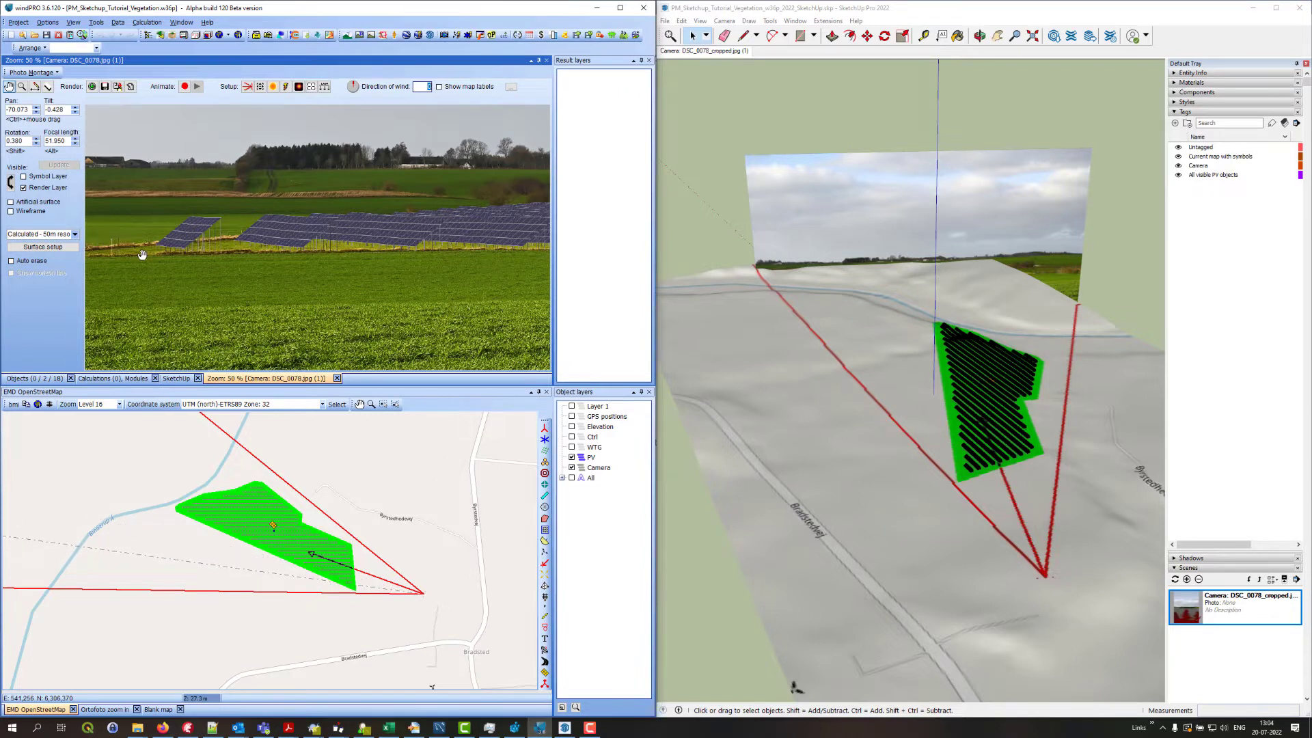
pyautogui.click(176, 379)
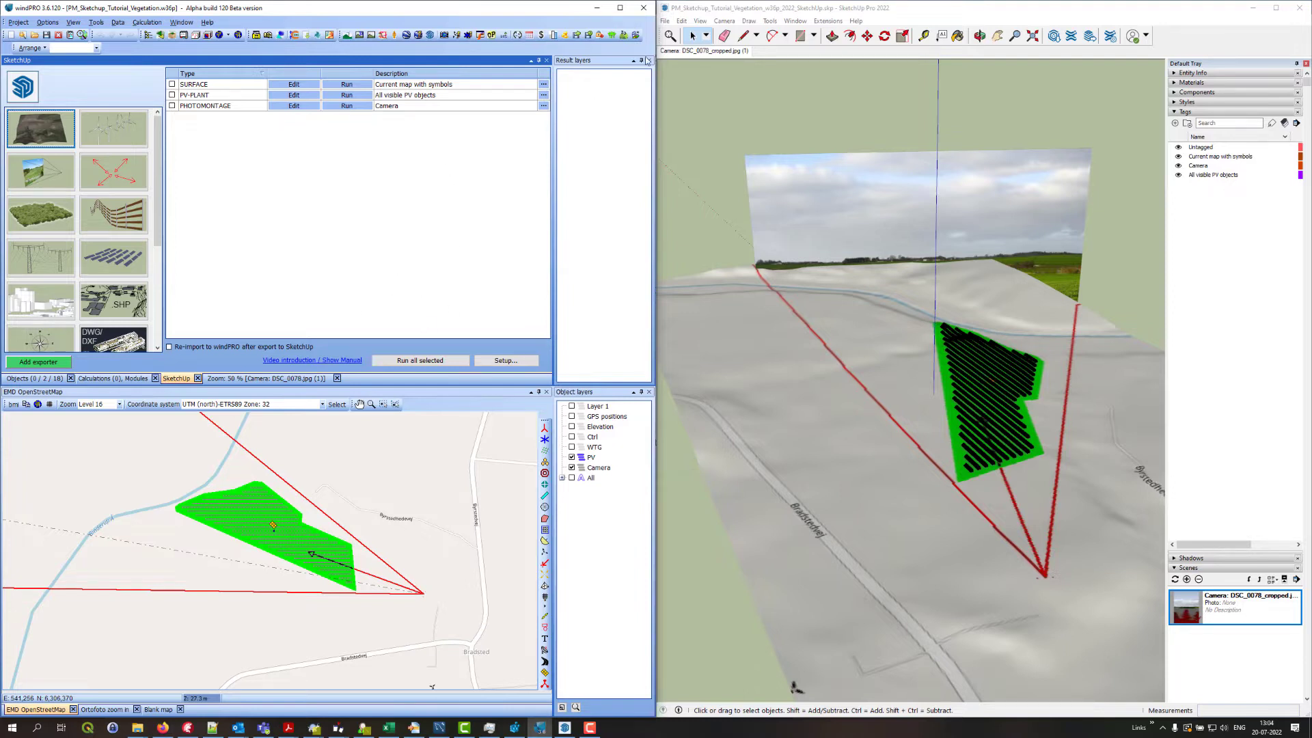
pyautogui.click(839, 11)
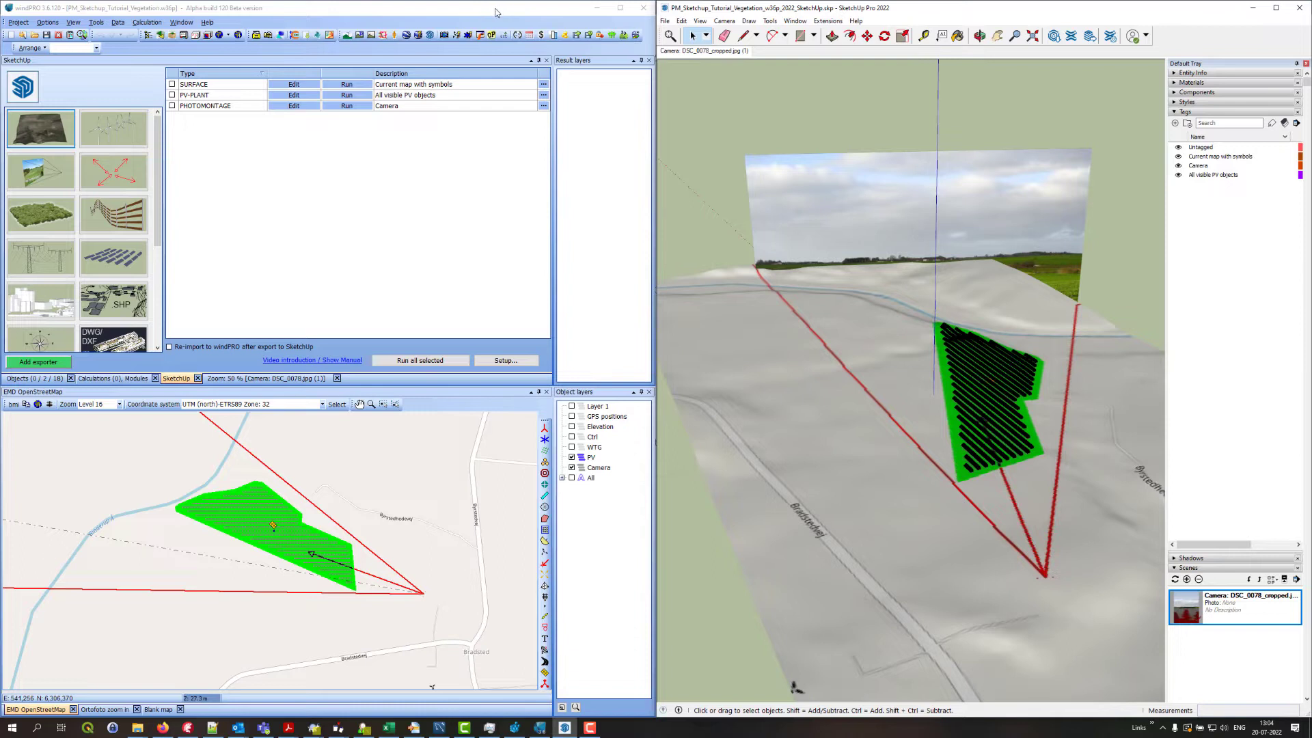
pyautogui.click(459, 12)
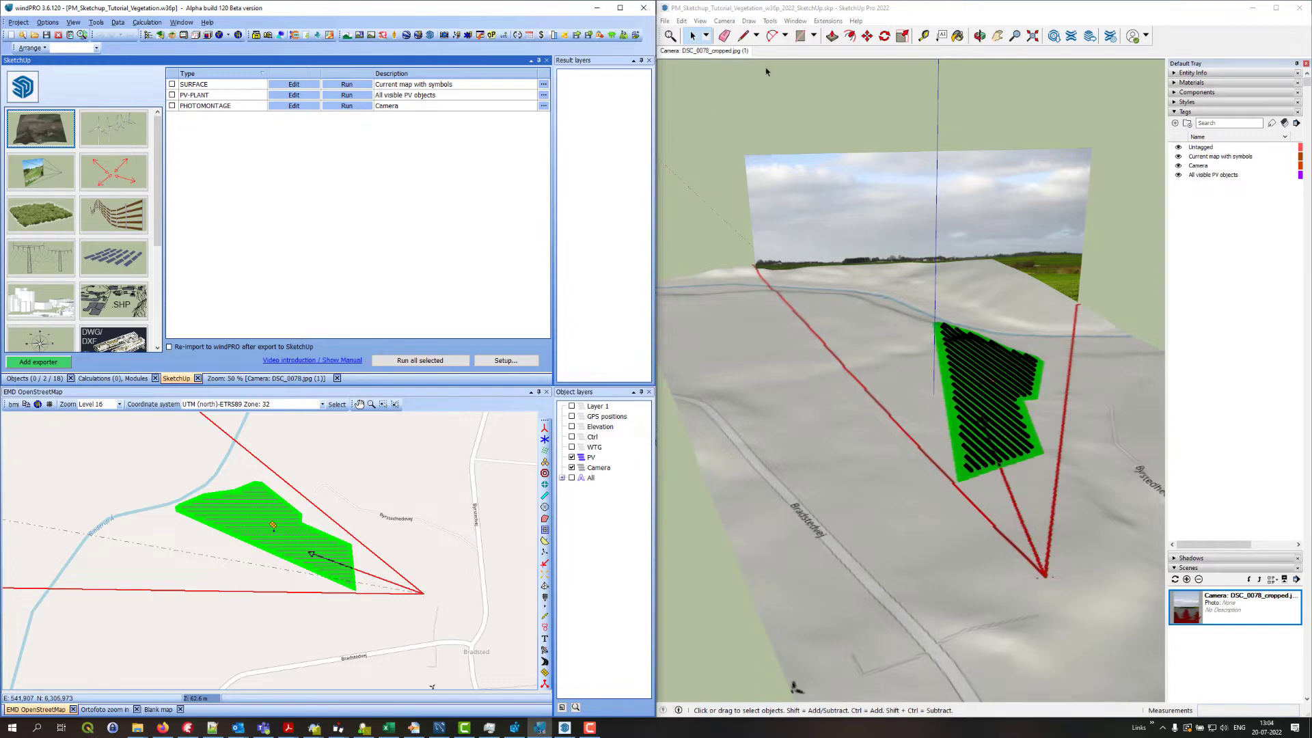
# - Go to the photo camera scene and hide the Current map with symbols tag
pyautogui.click(716, 52)
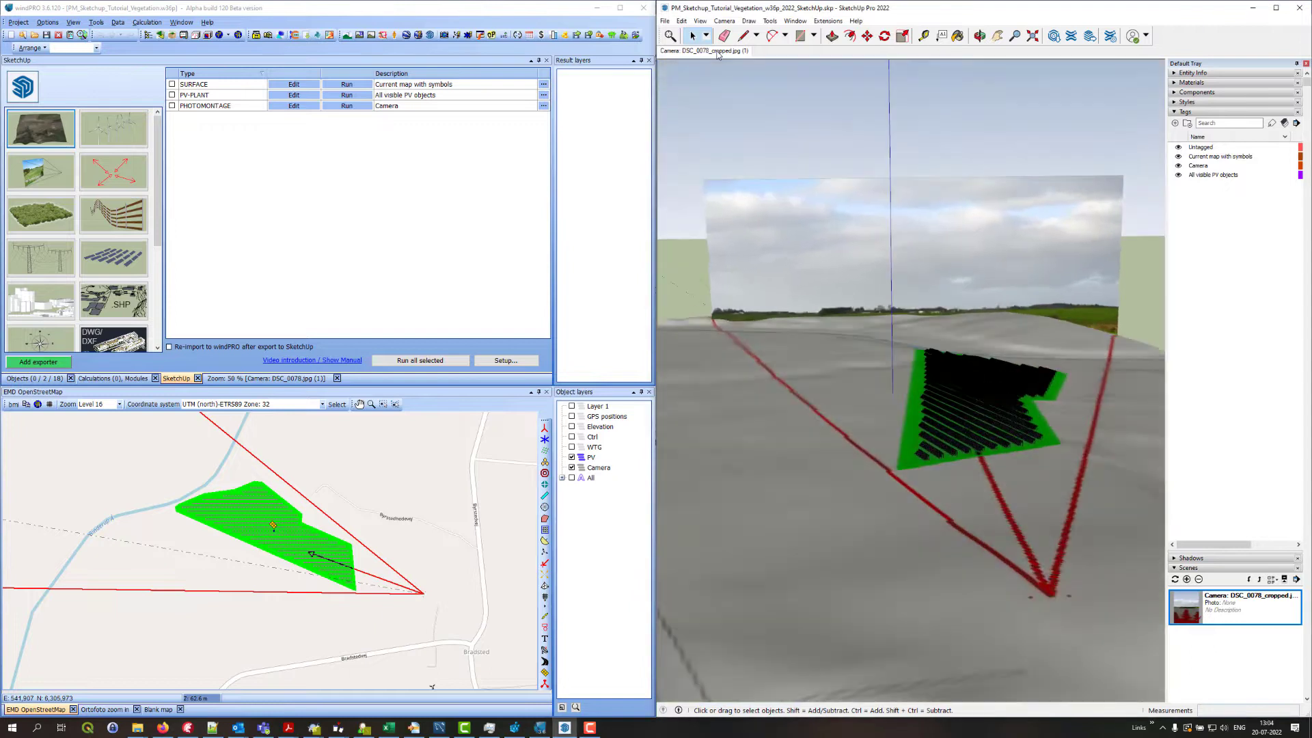
pyautogui.click(1181, 158)
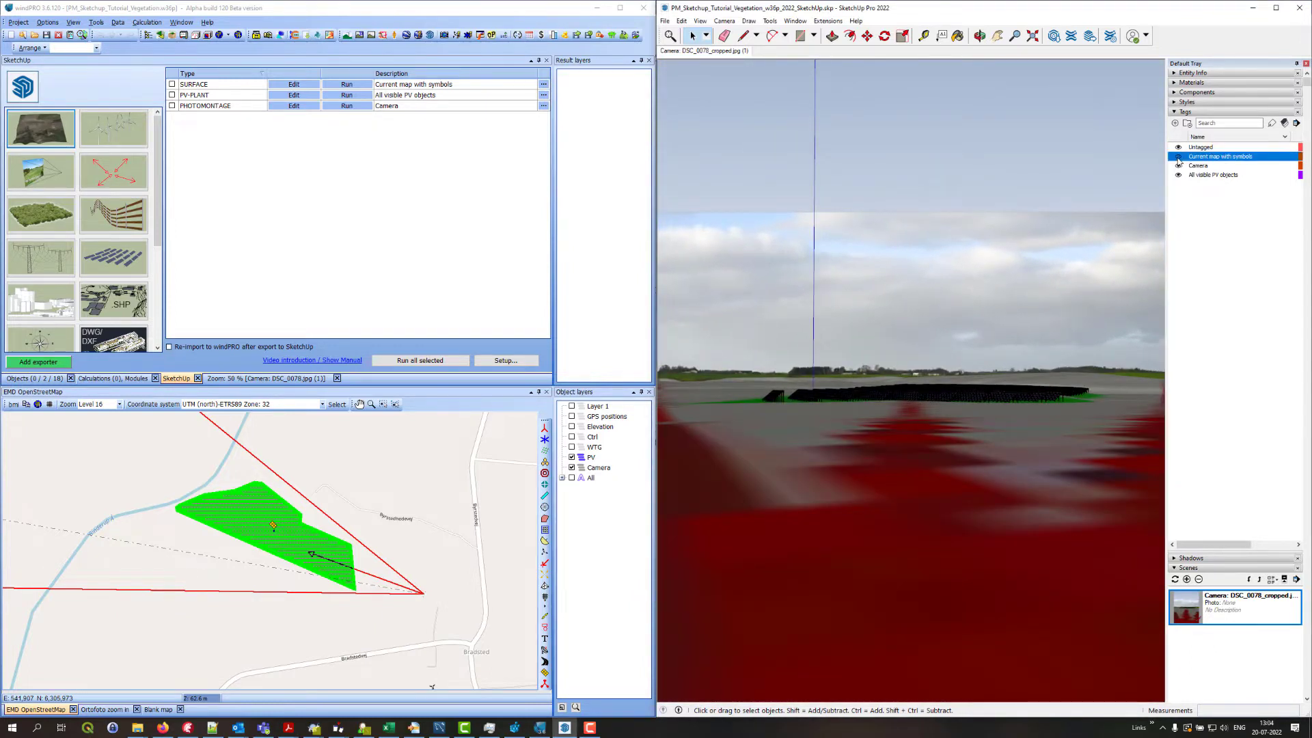
pyautogui.click(1178, 157)
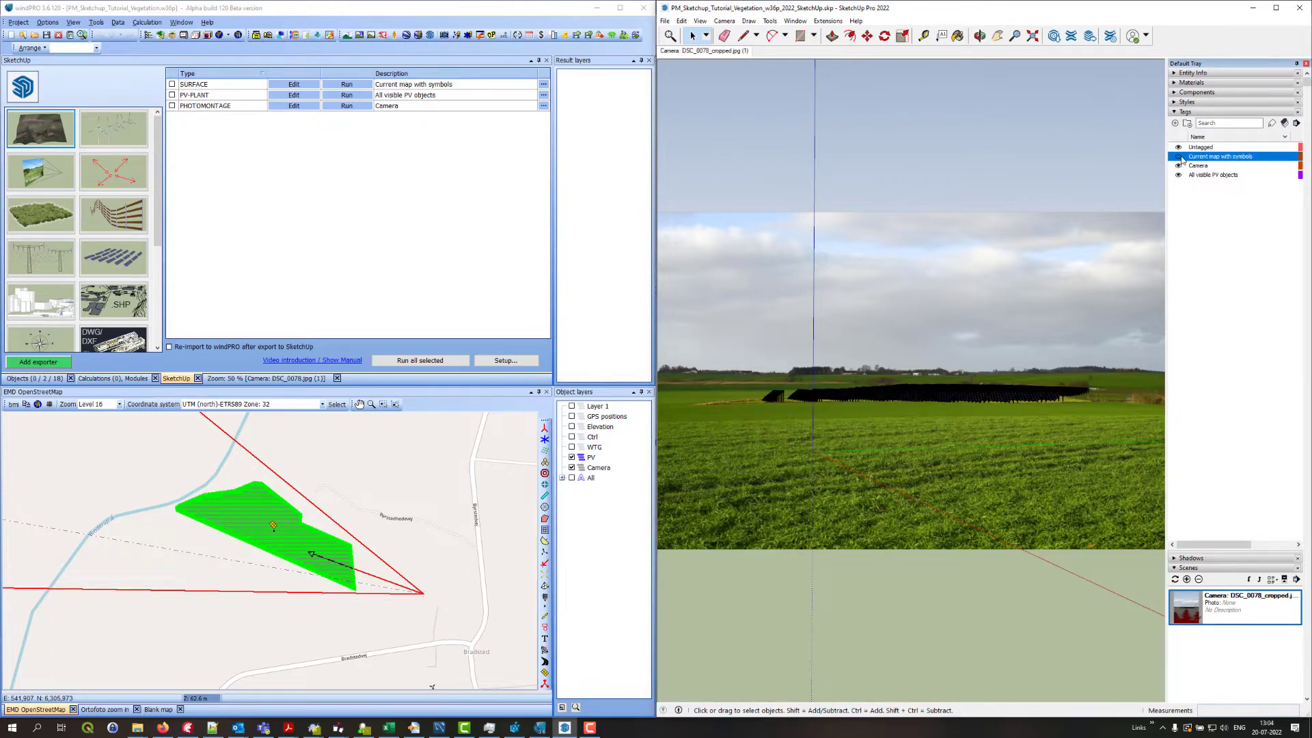
# - Turn off Edges and Profiles in SketchUp's edge style so the panels show as blue modules
pyautogui.click(683, 21)
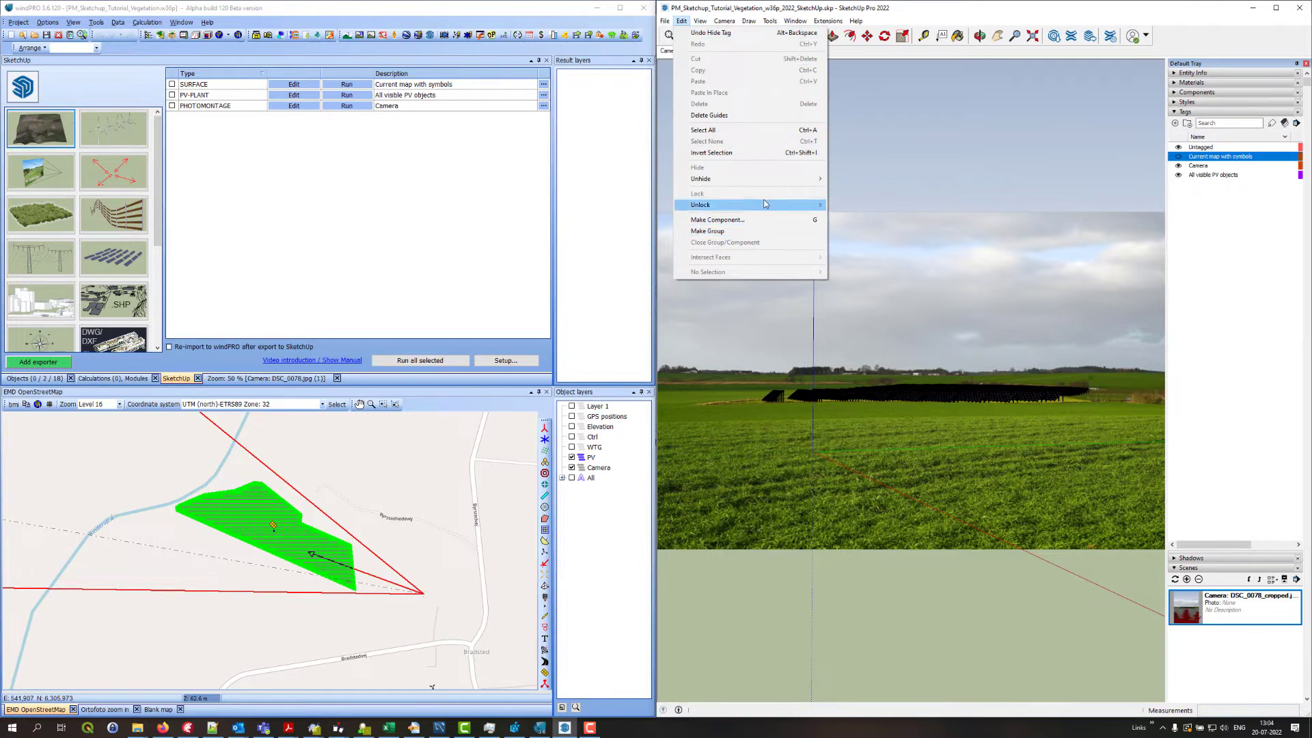
pyautogui.click(700, 21)
pyautogui.click(799, 167)
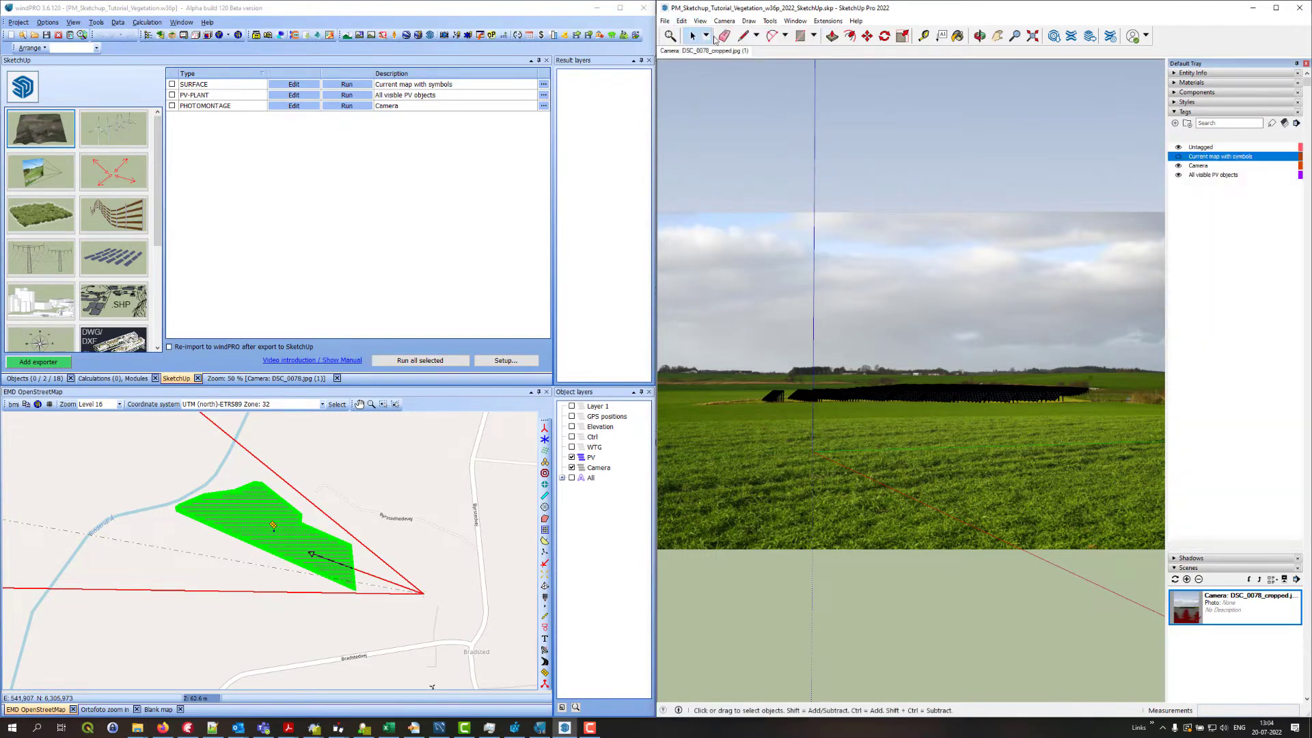
pyautogui.click(700, 22)
pyautogui.moveTo(751, 167)
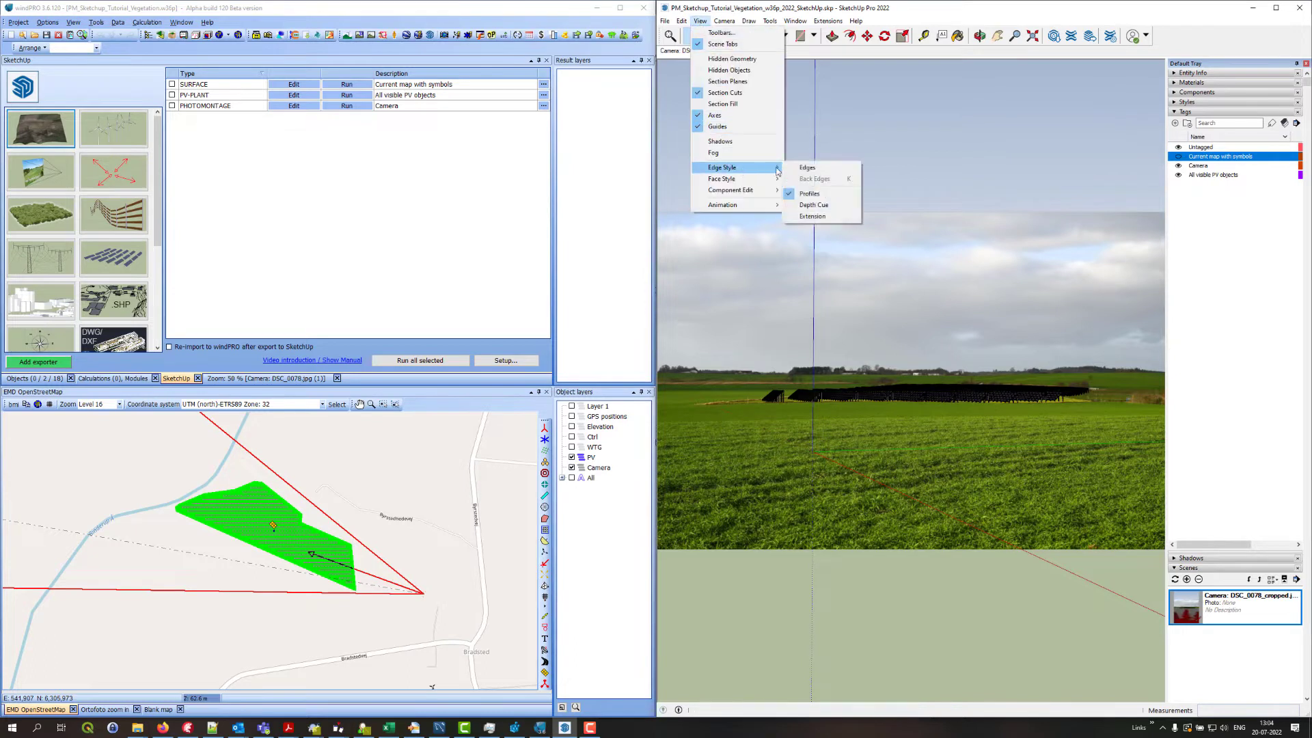
pyautogui.click(811, 179)
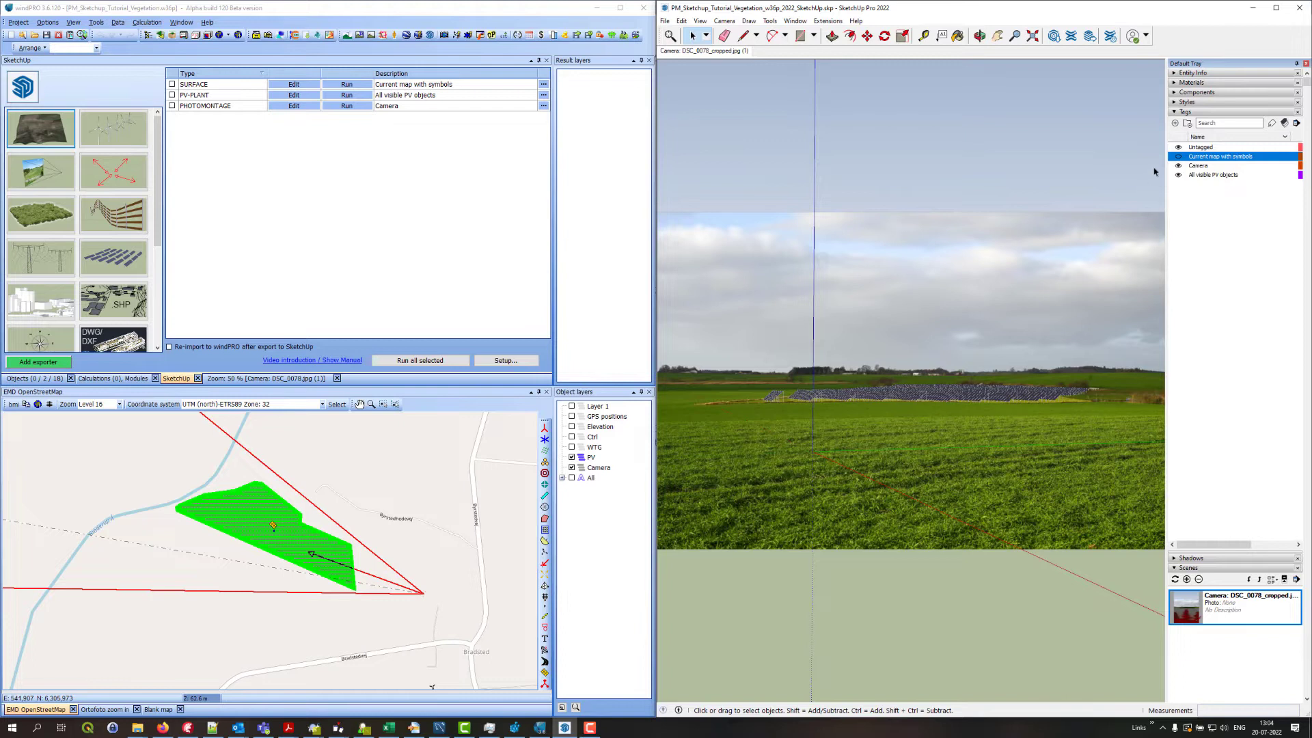
# - Show the Current map with symbols tag again and orbit back over the PV field
pyautogui.click(1177, 157)
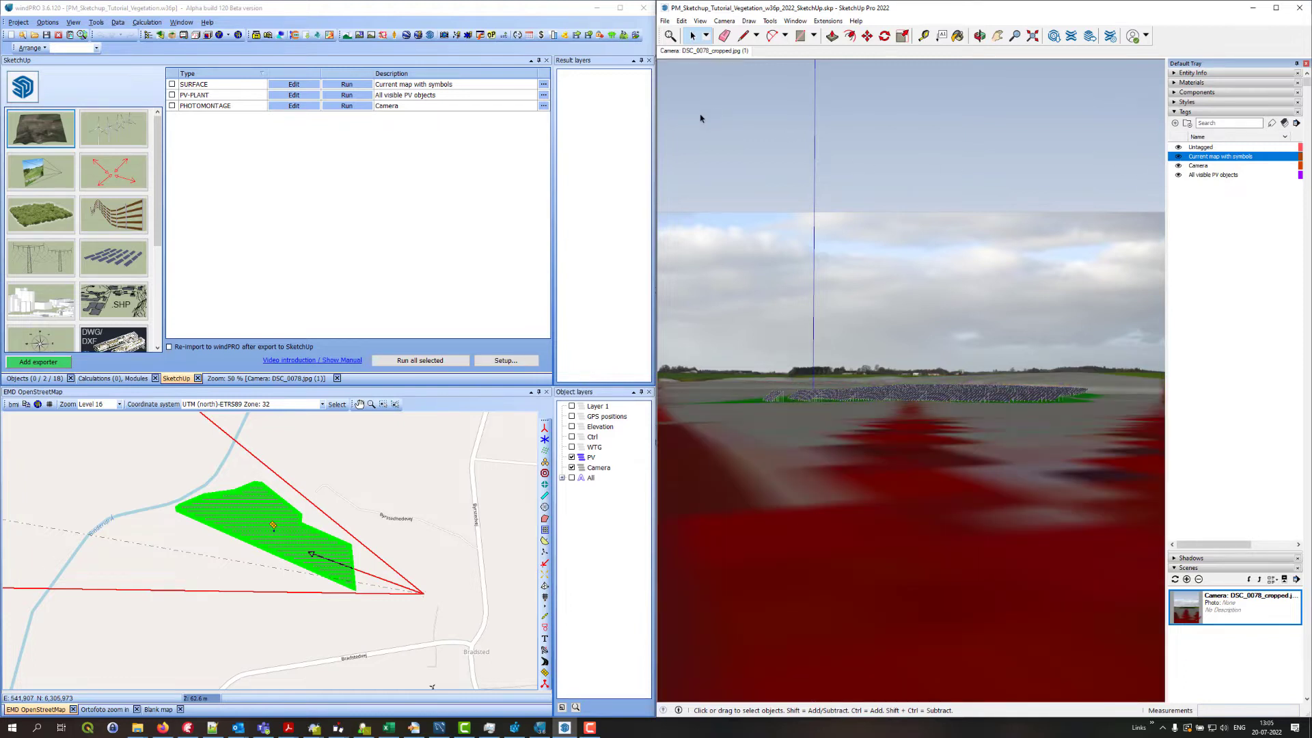
pyautogui.press('o')
pyautogui.moveTo(797, 337)
pyautogui.mouseDown()
pyautogui.moveTo(867, 419)
pyautogui.moveTo(867, 351)
pyautogui.moveTo(842, 329)
pyautogui.mouseUp()
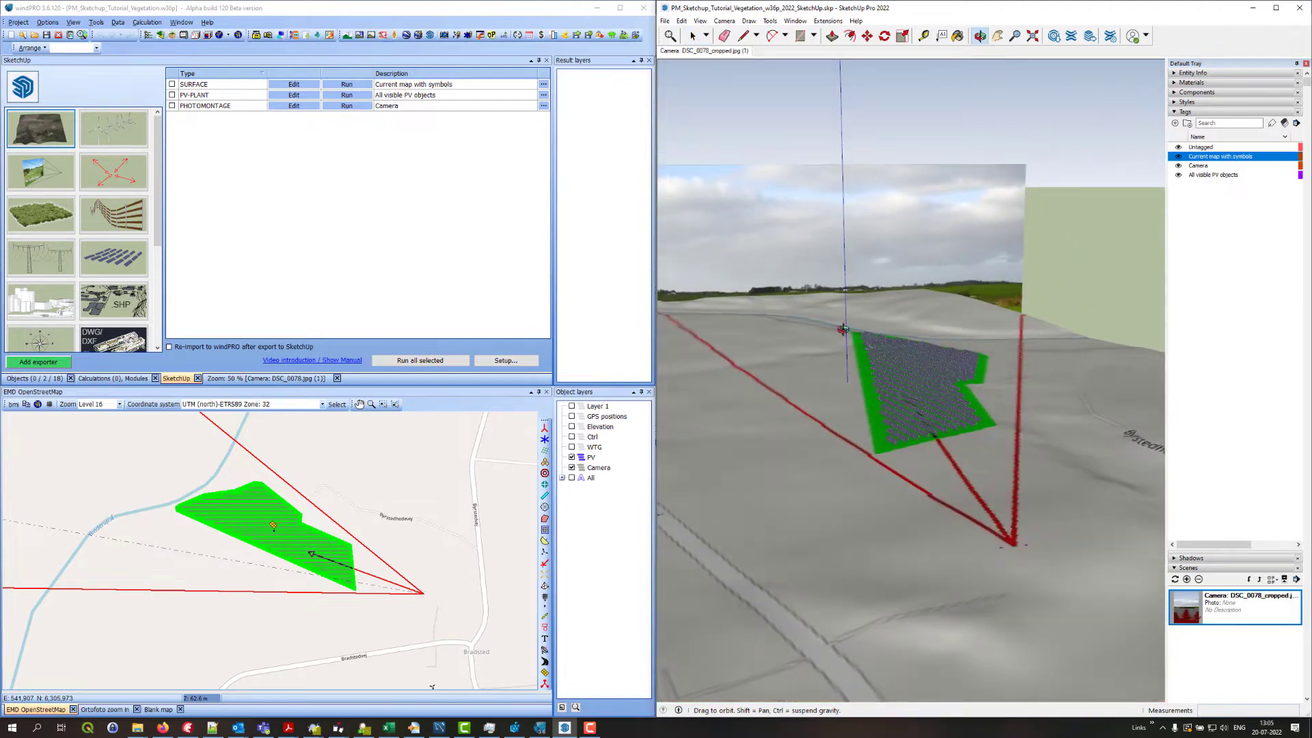
pyautogui.click(403, 251)
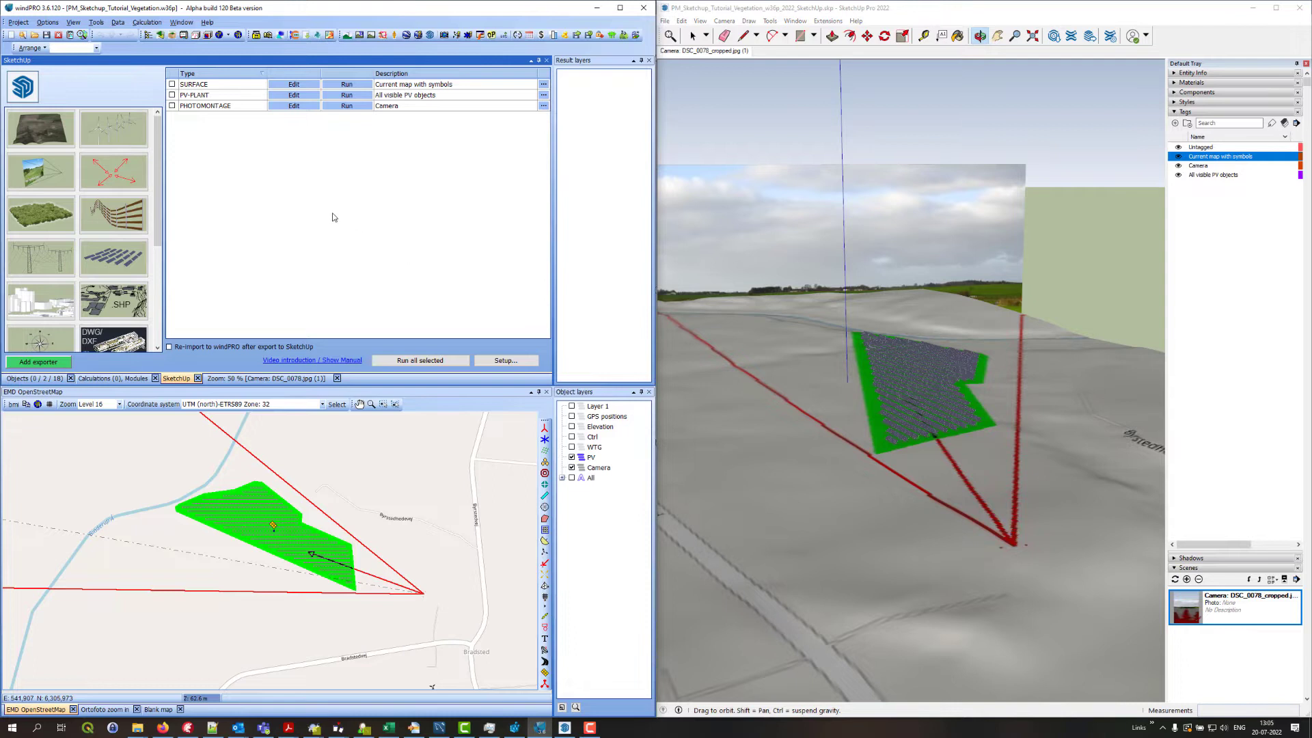
# - Open the vegetation exporter and step through the templates to Deciduous00_mixed
pyautogui.click(41, 222)
pyautogui.doubleClick(41, 223)
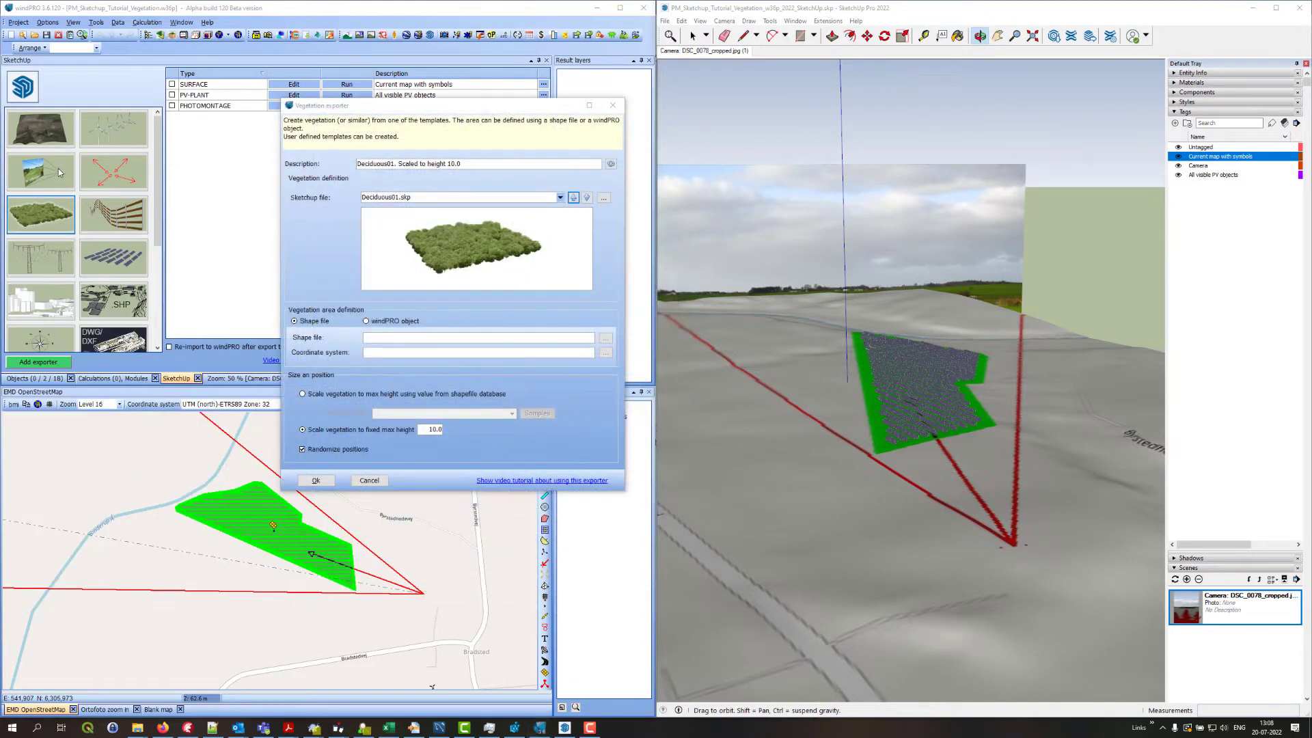
pyautogui.click(587, 198)
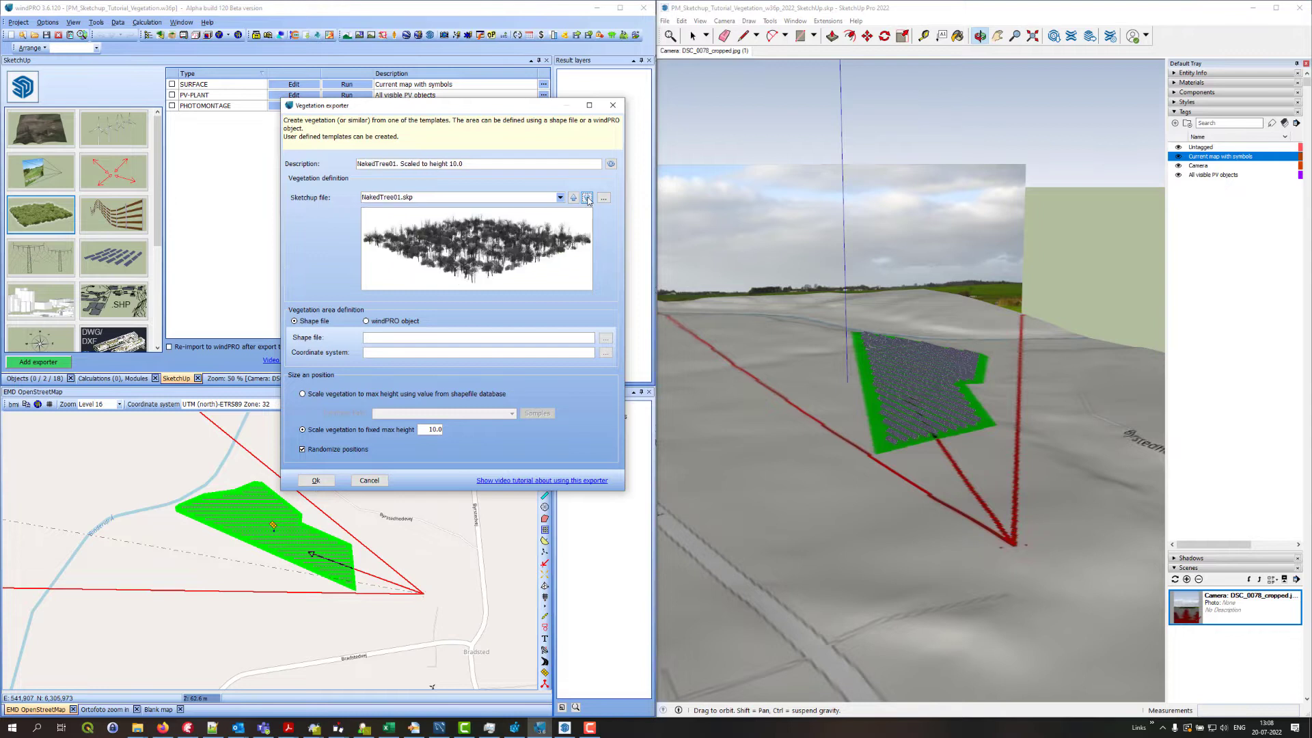
pyautogui.click(587, 198)
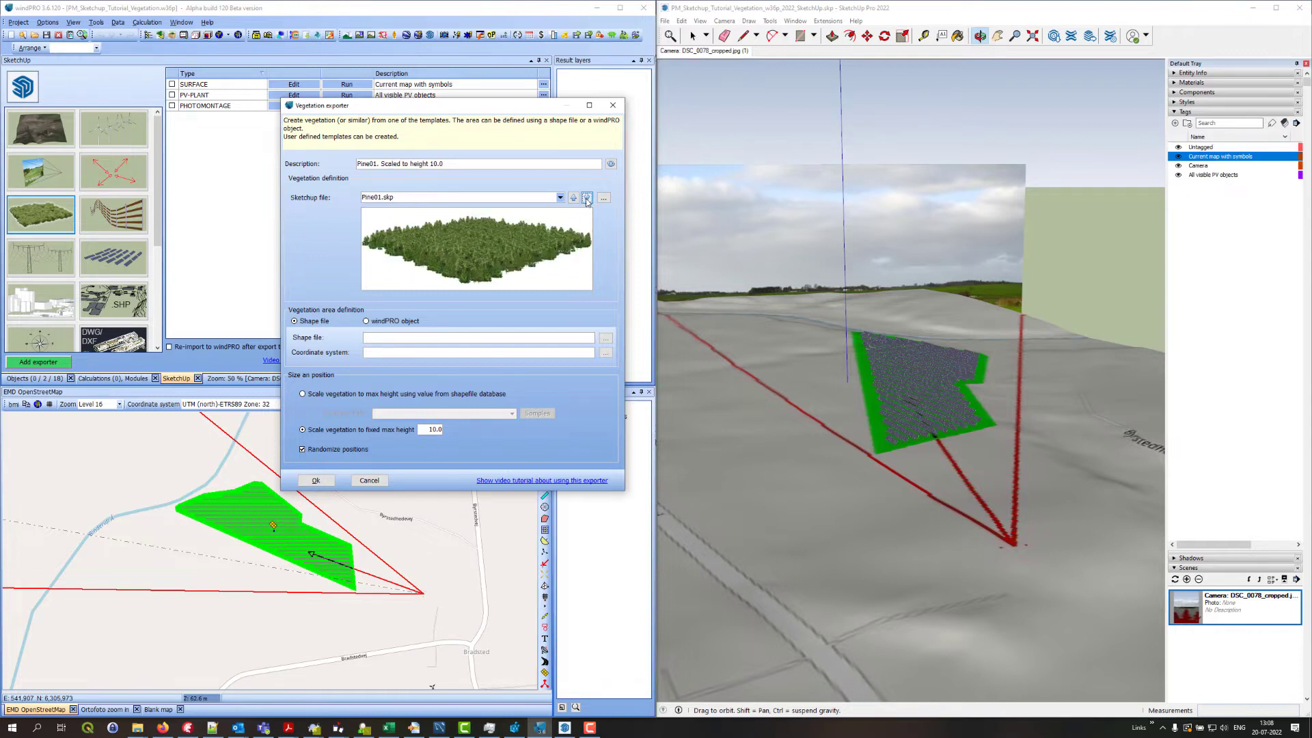
pyautogui.click(573, 198)
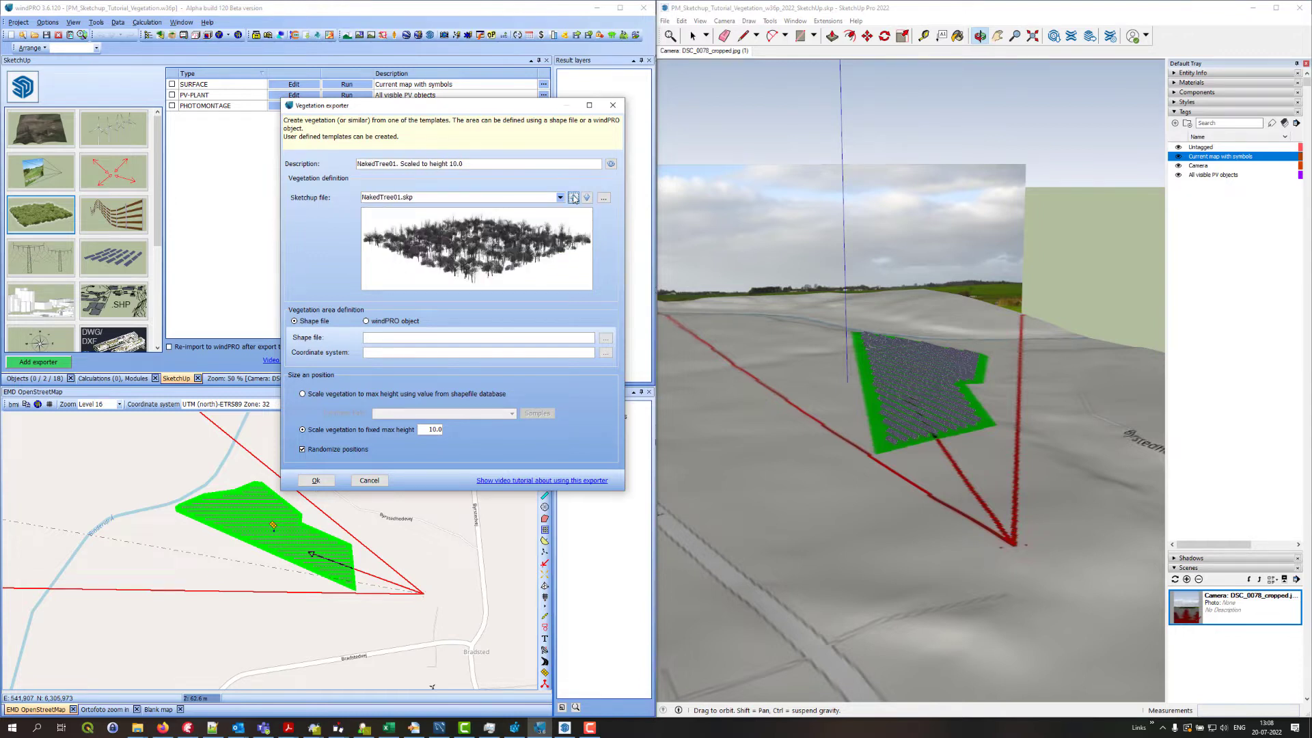
pyautogui.click(574, 198)
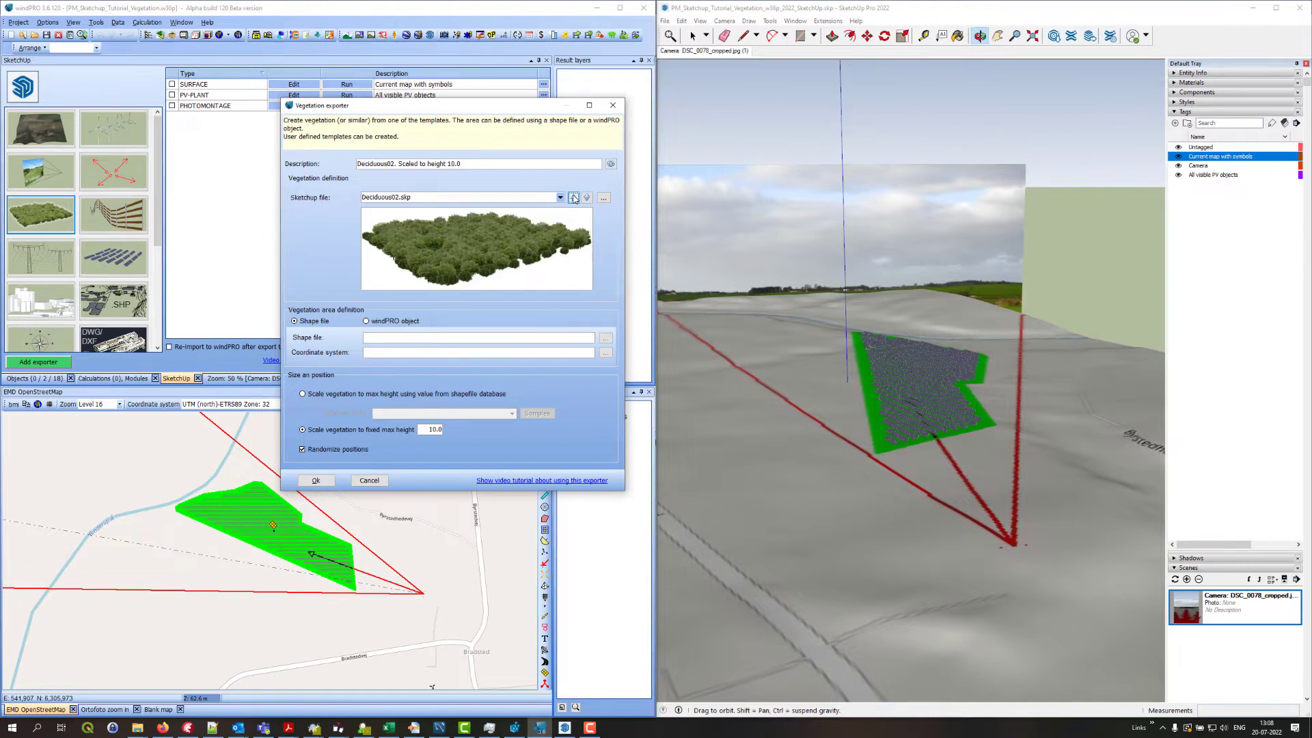
pyautogui.click(574, 198)
pyautogui.click(574, 198)
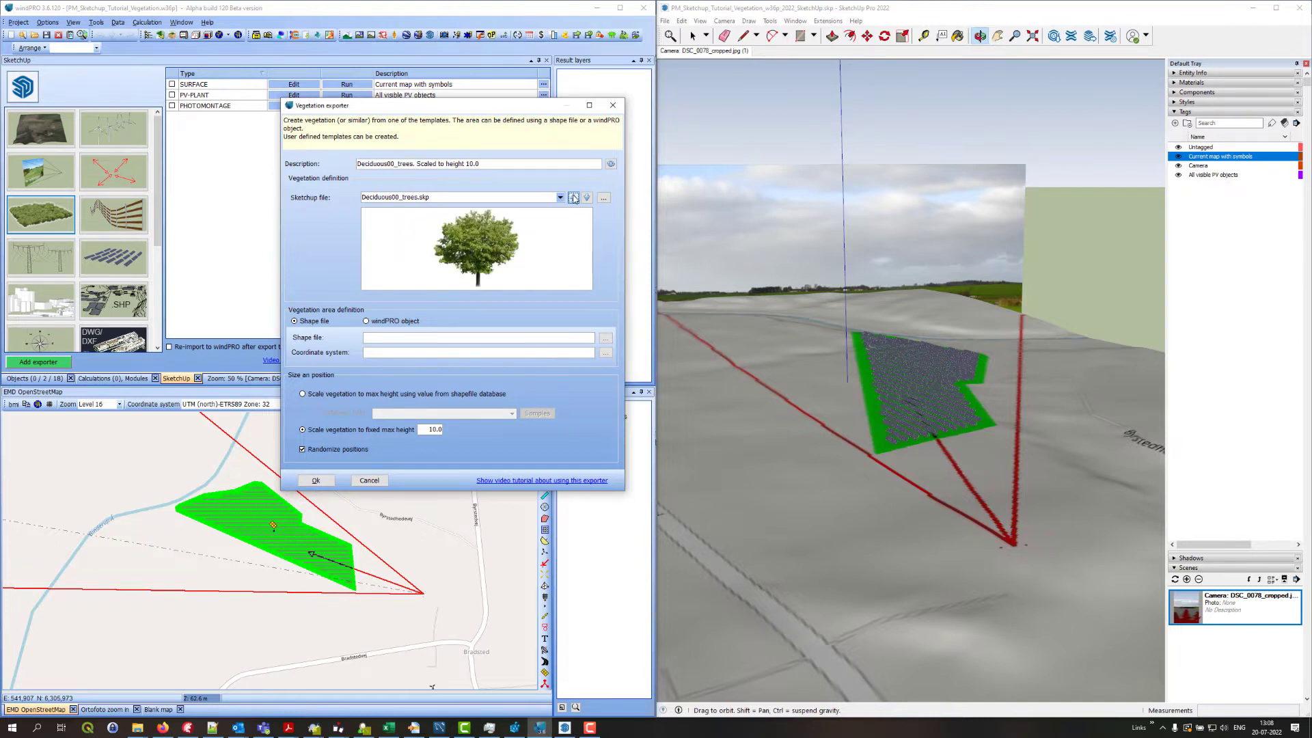
pyautogui.click(574, 198)
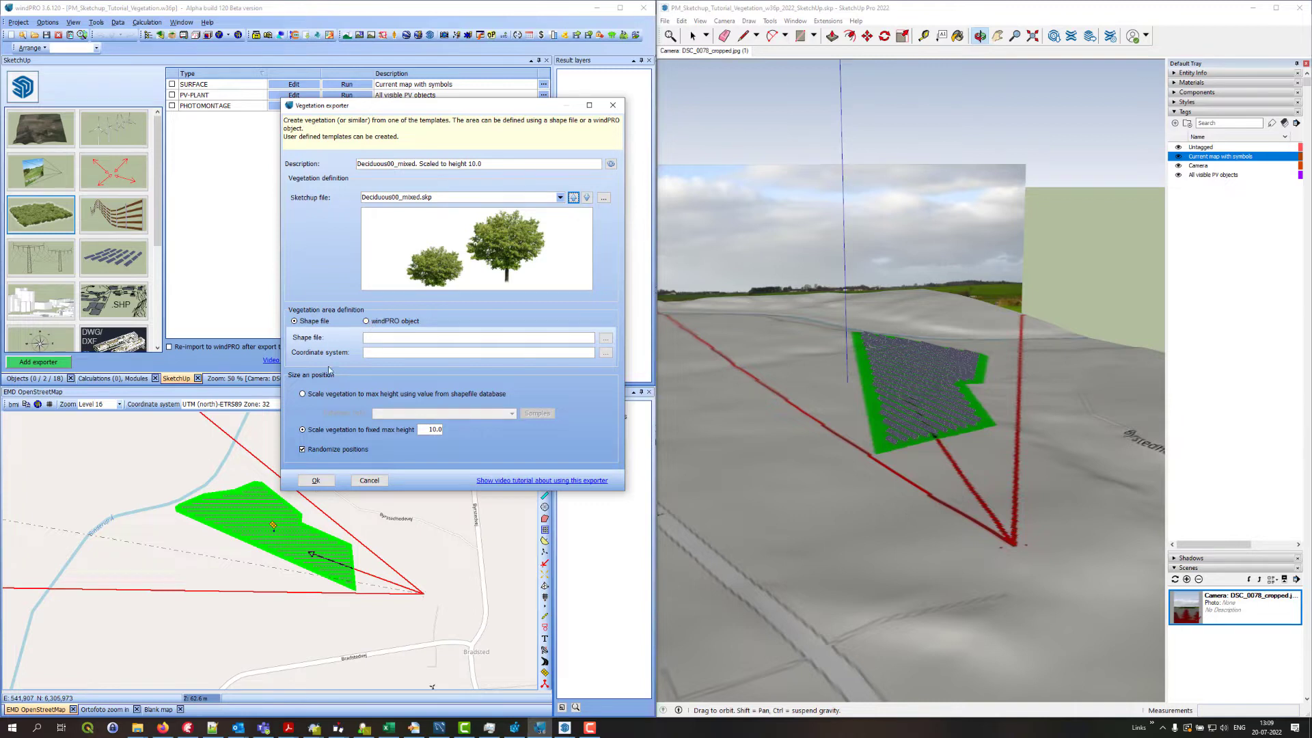
# - Set the vegetation area to come from a windPRO object
pyautogui.click(367, 322)
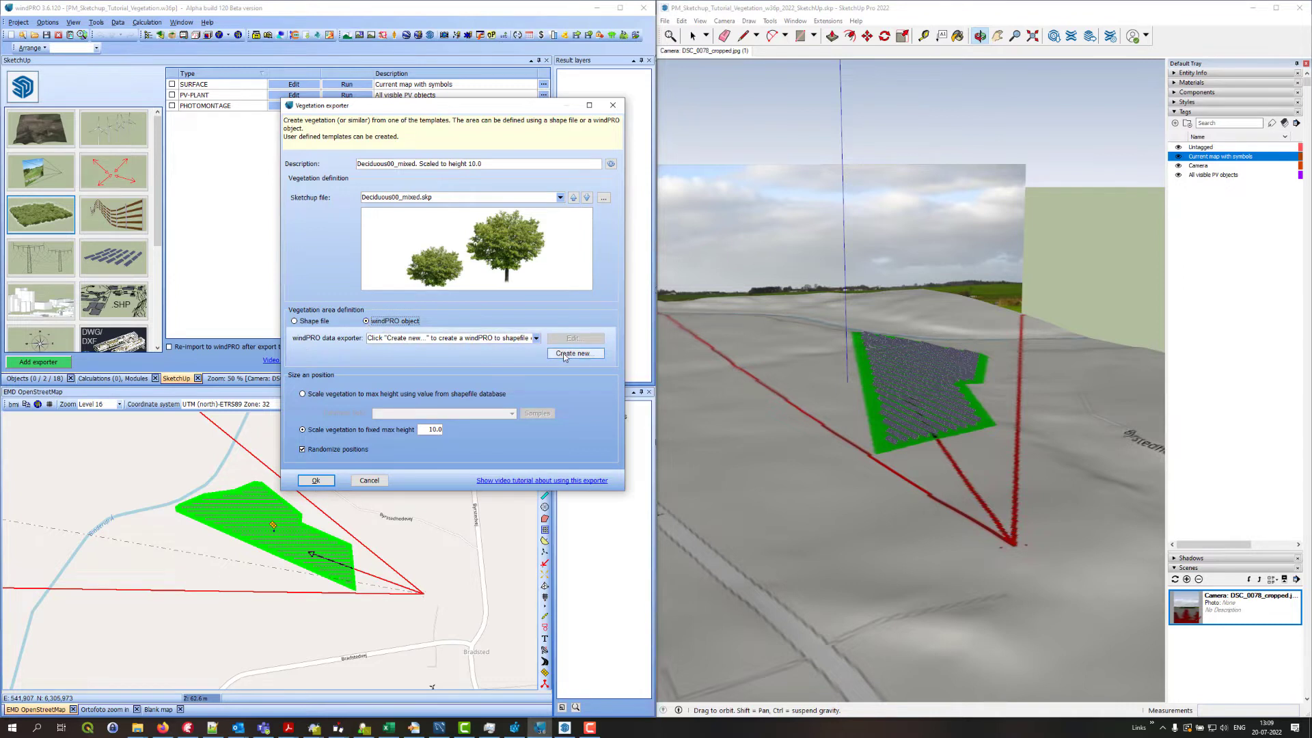
pyautogui.click(448, 338)
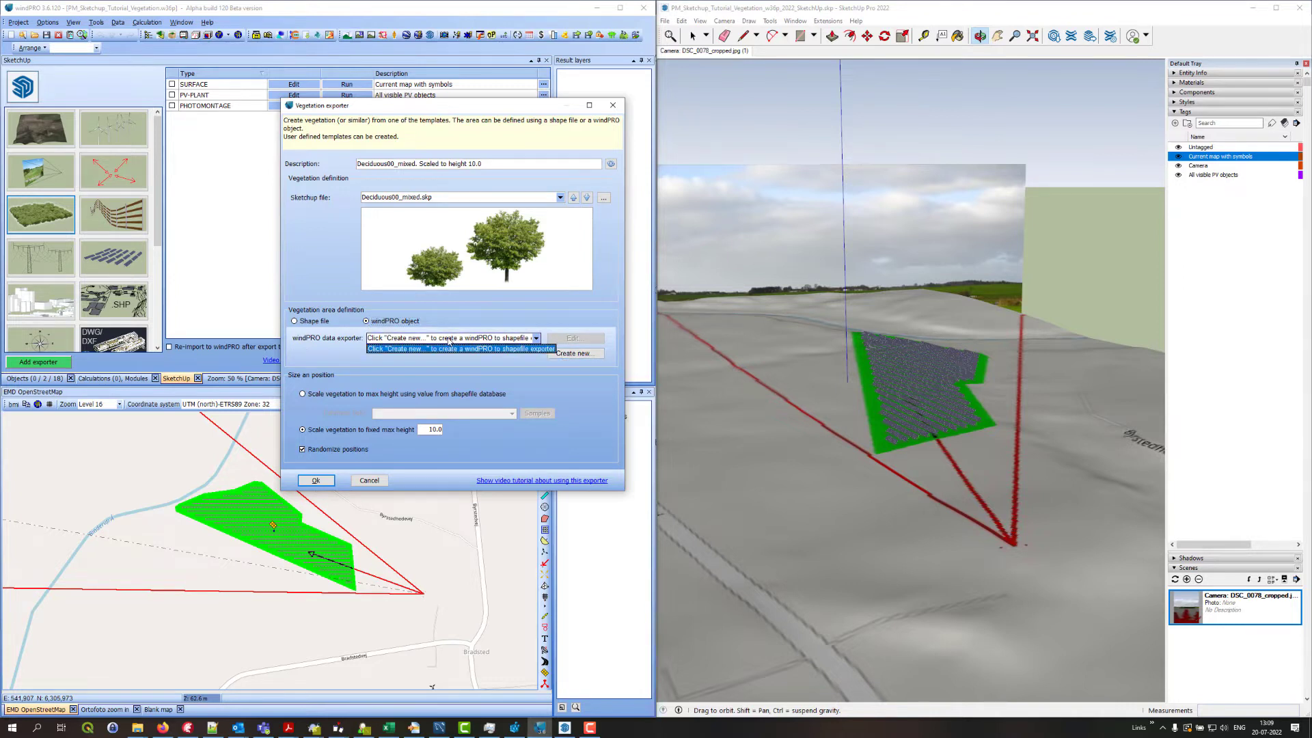
pyautogui.click(448, 340)
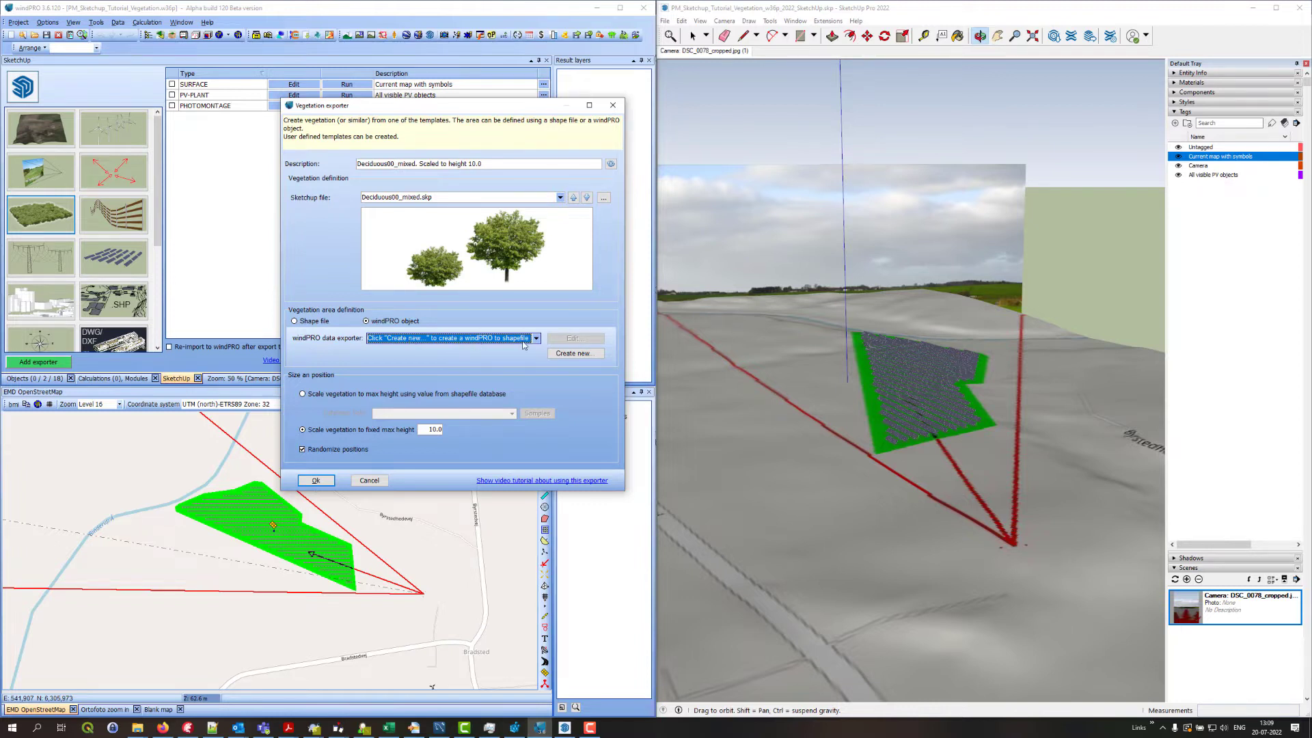
# - Create a new Ruler object exporter with Add buffer ticked and a 3 m buffer size
pyautogui.click(568, 354)
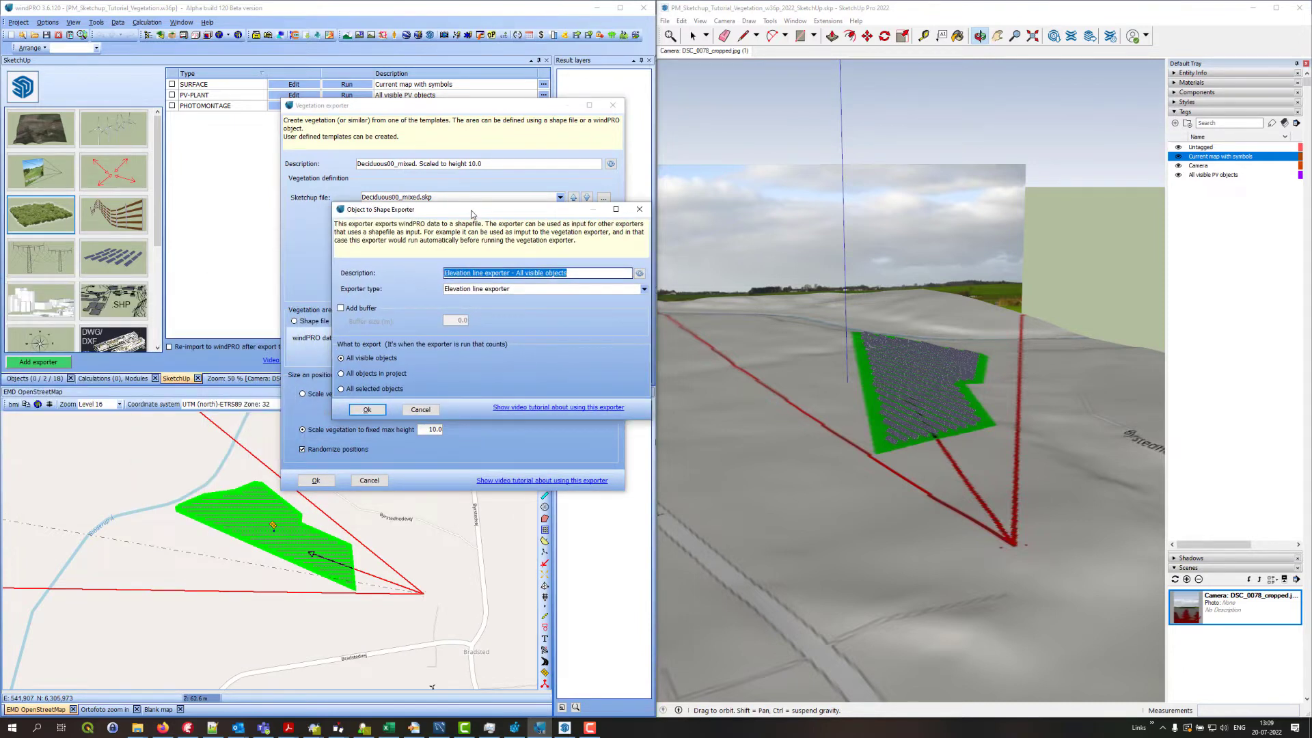
pyautogui.click(644, 289)
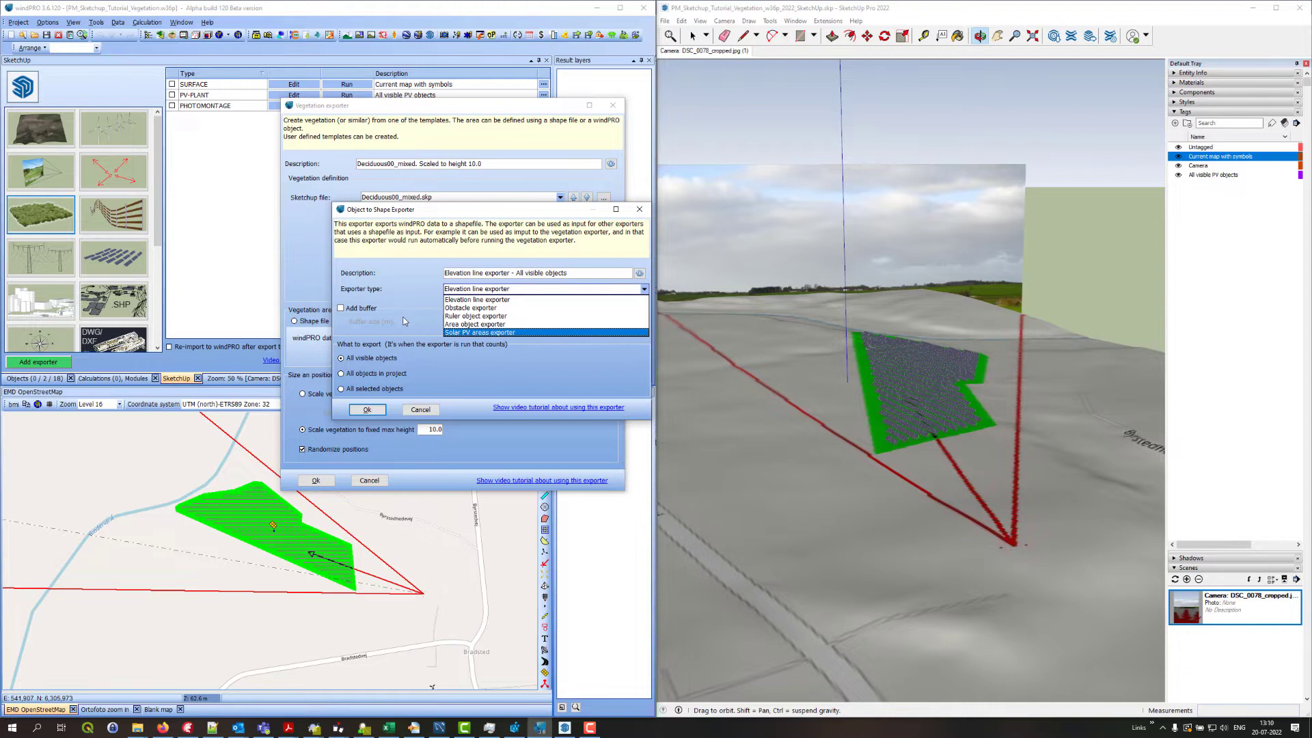
pyautogui.press('Up')
pyautogui.press('Up')
pyautogui.press('Down')
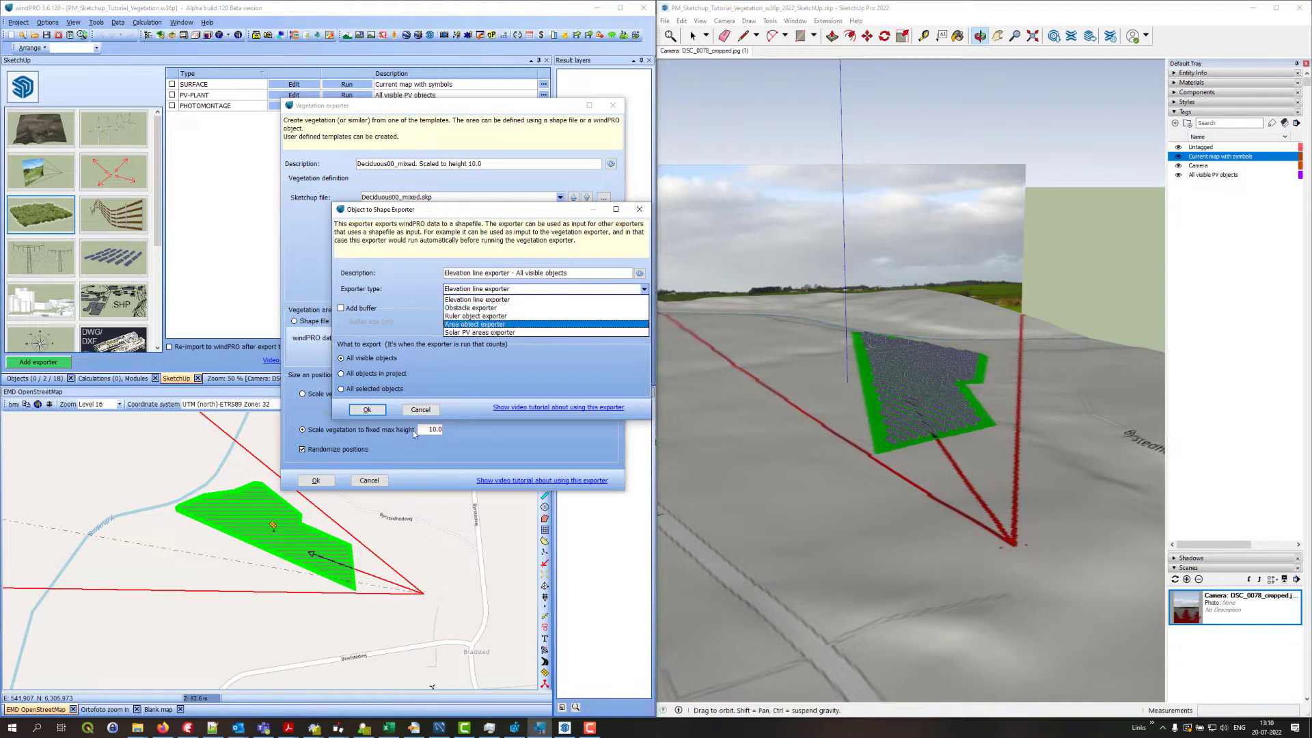
pyautogui.click(491, 319)
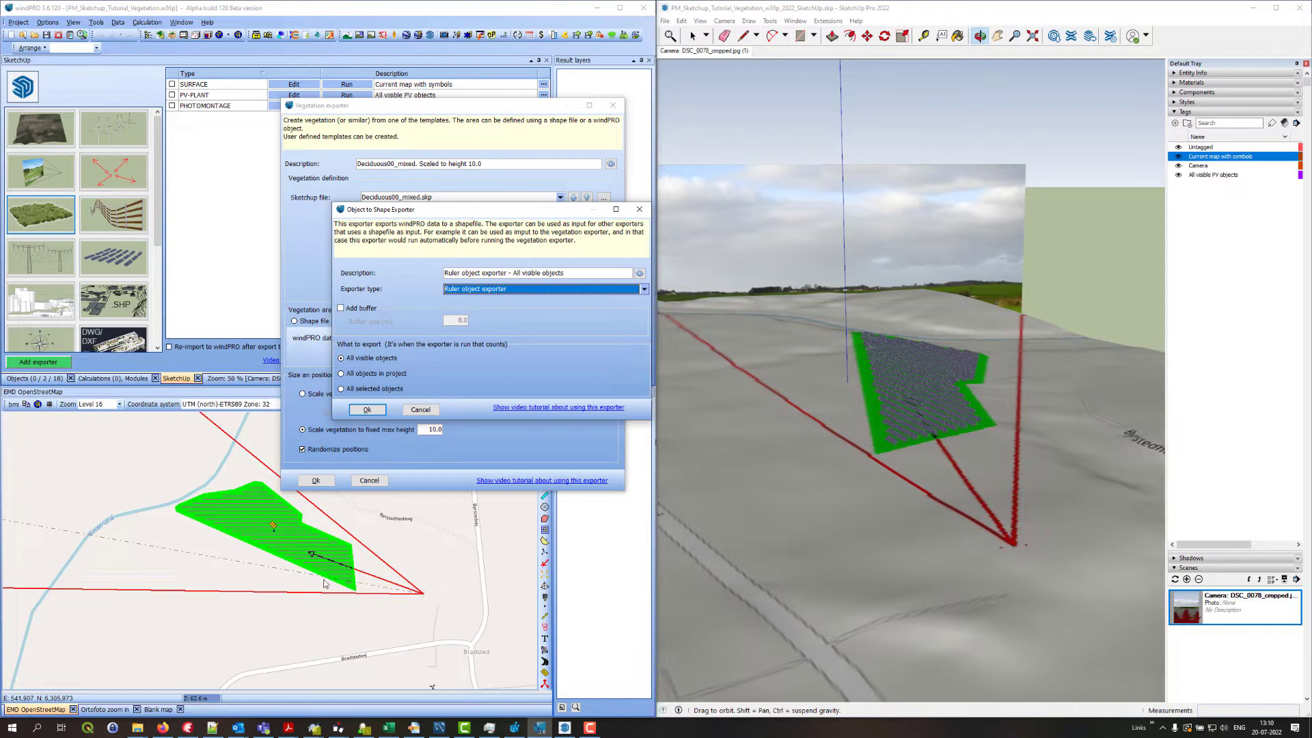
pyautogui.click(342, 309)
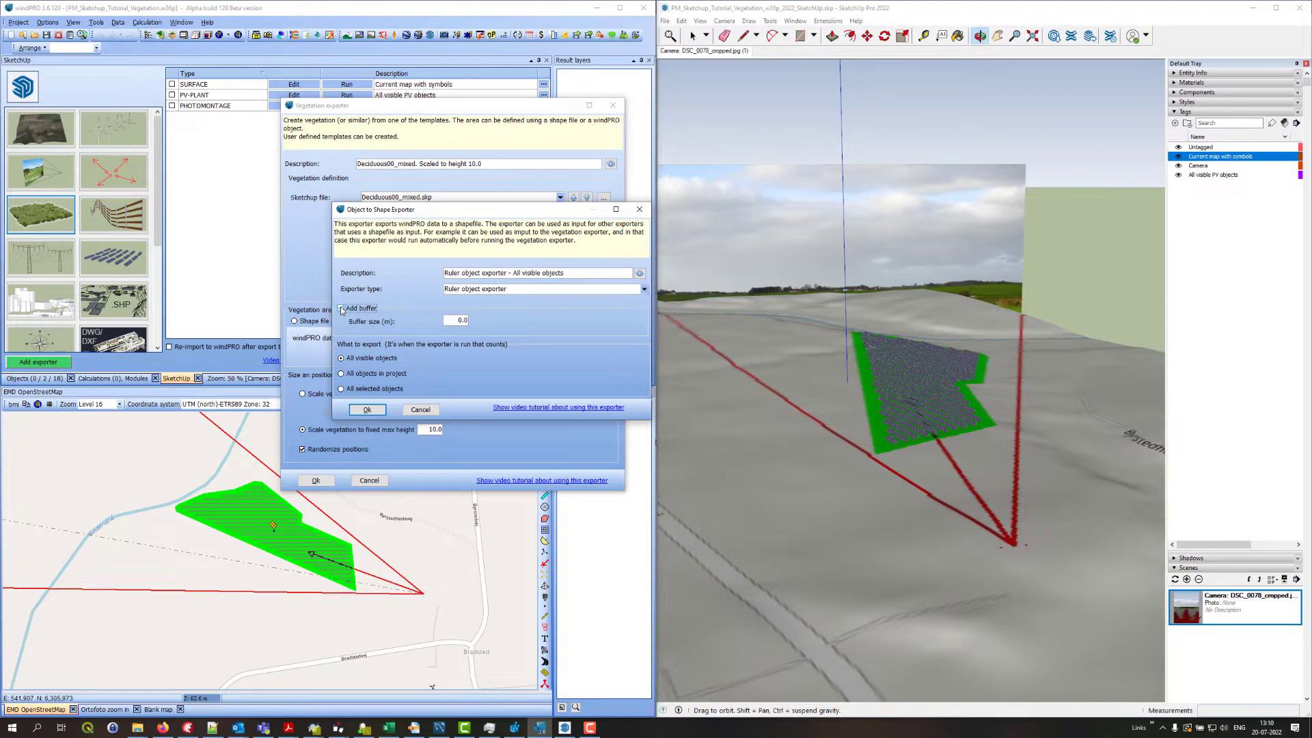
pyautogui.press('Tab')
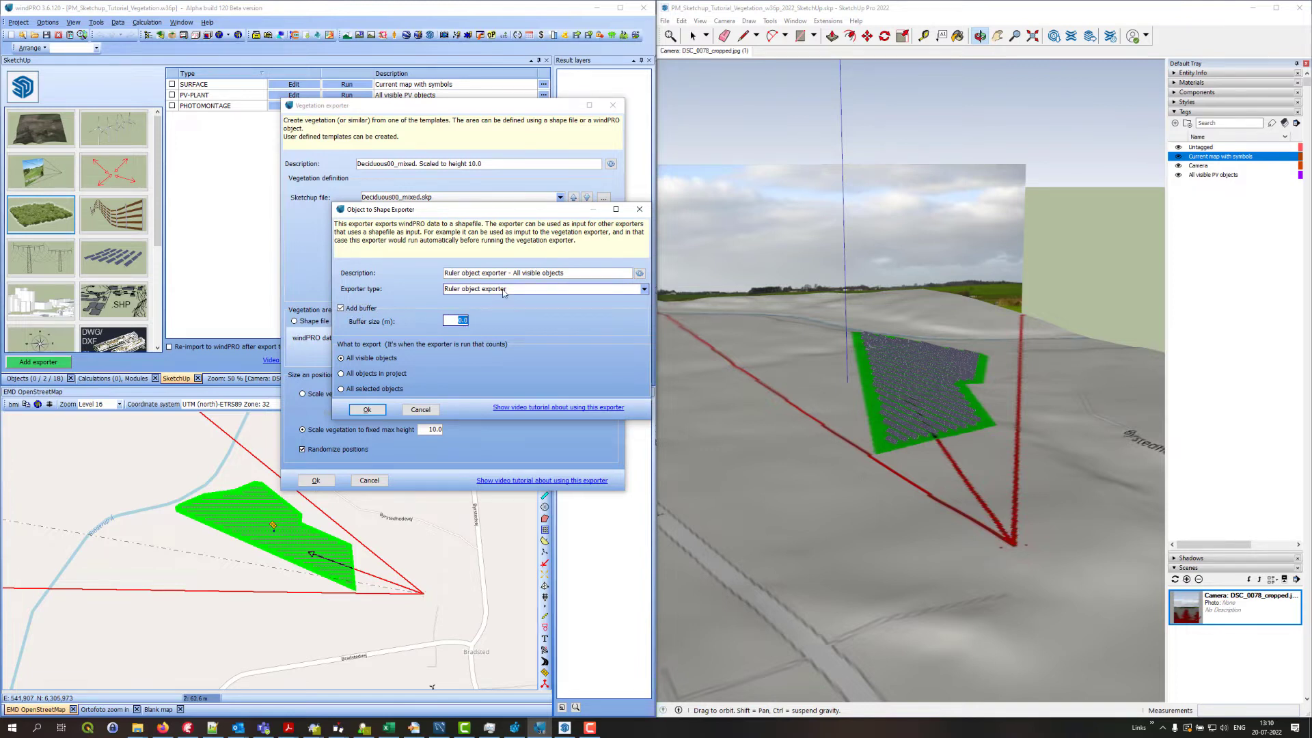
pyautogui.write('3')
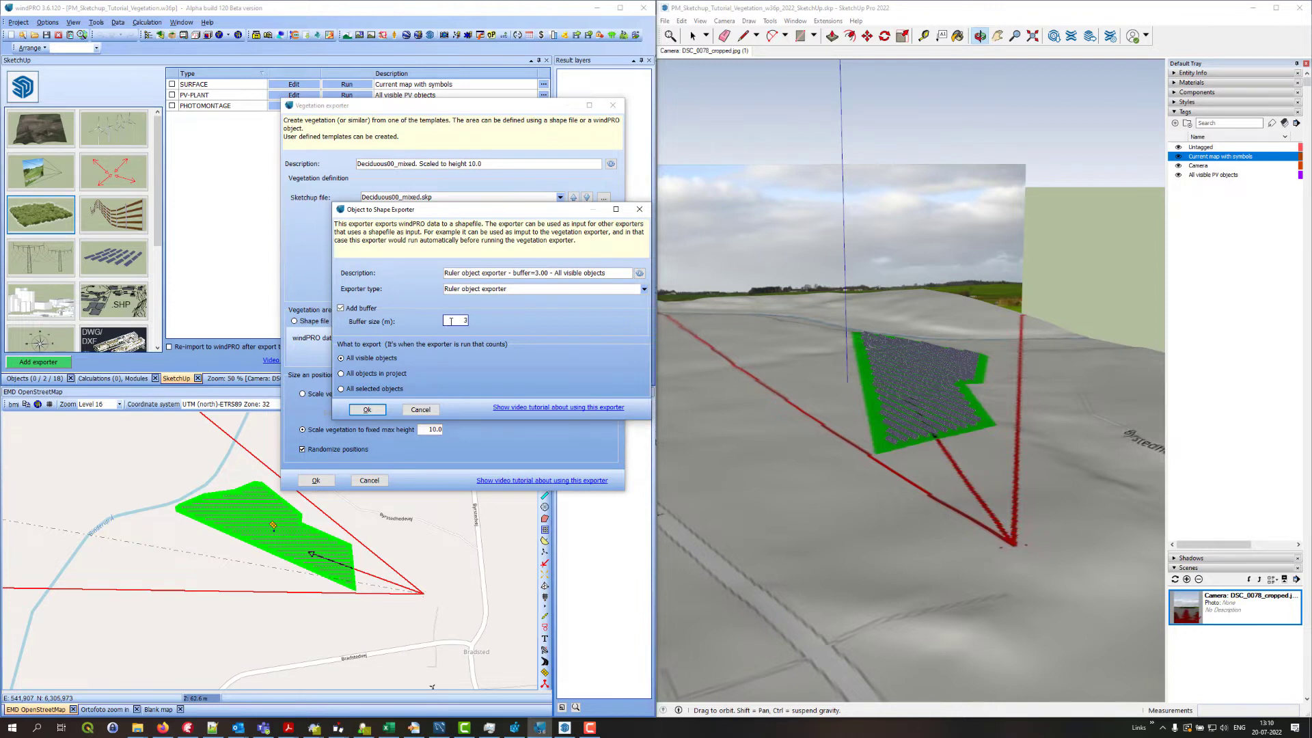
pyautogui.click(369, 410)
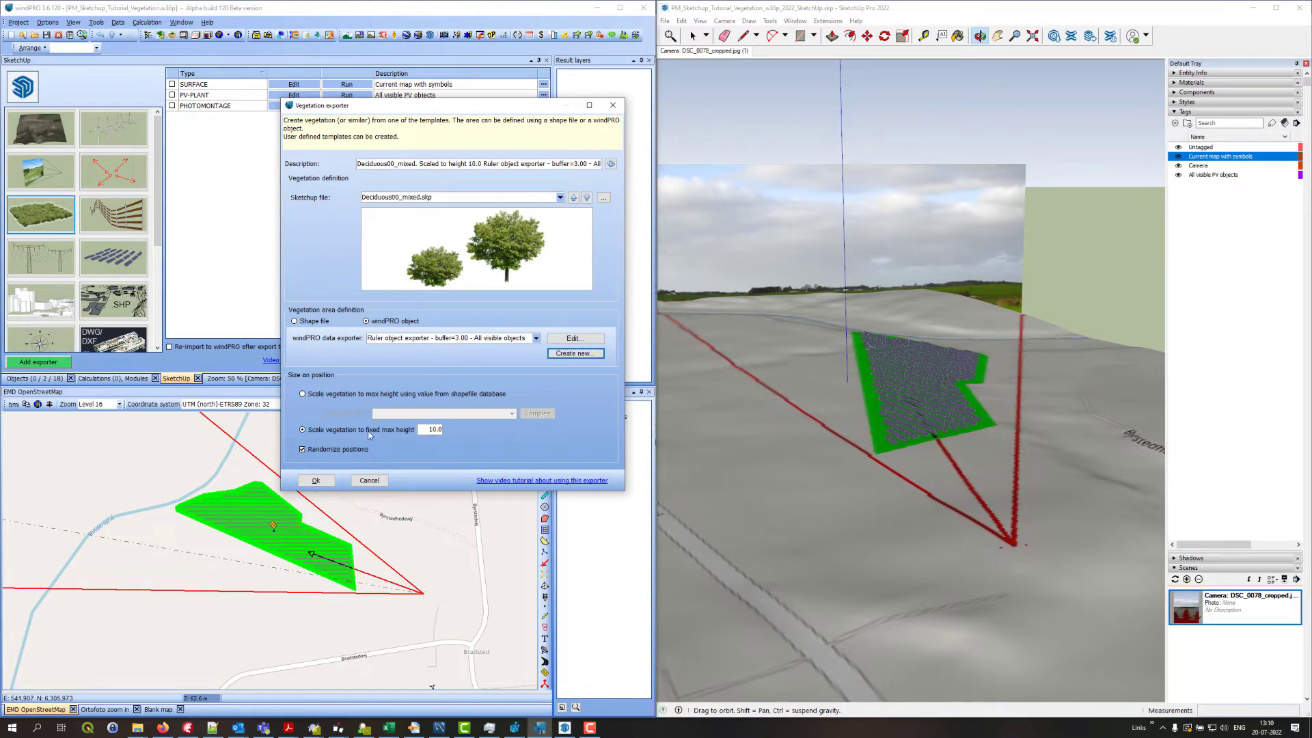
# - Set the fixed maximum height to 5 m with all visible objects, and confirm the Vegetation exporter
pyautogui.doubleClick(432, 429)
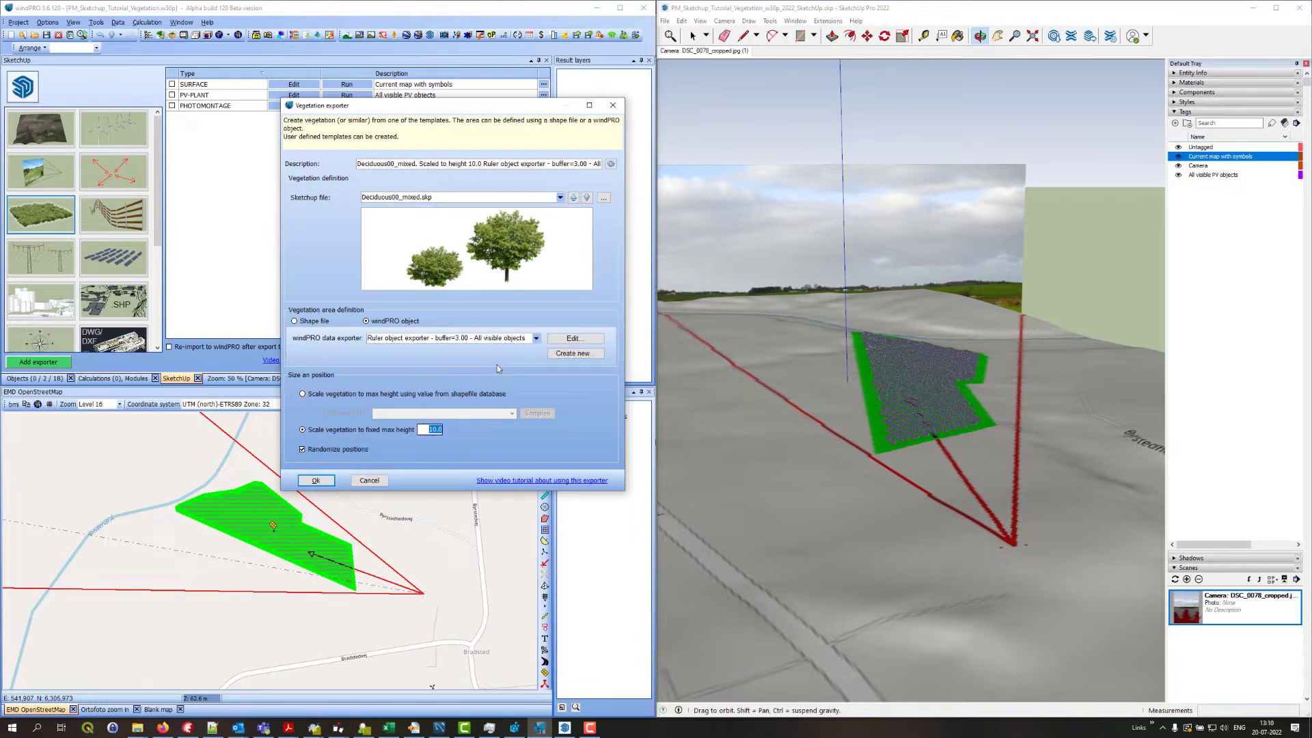
pyautogui.write('5')
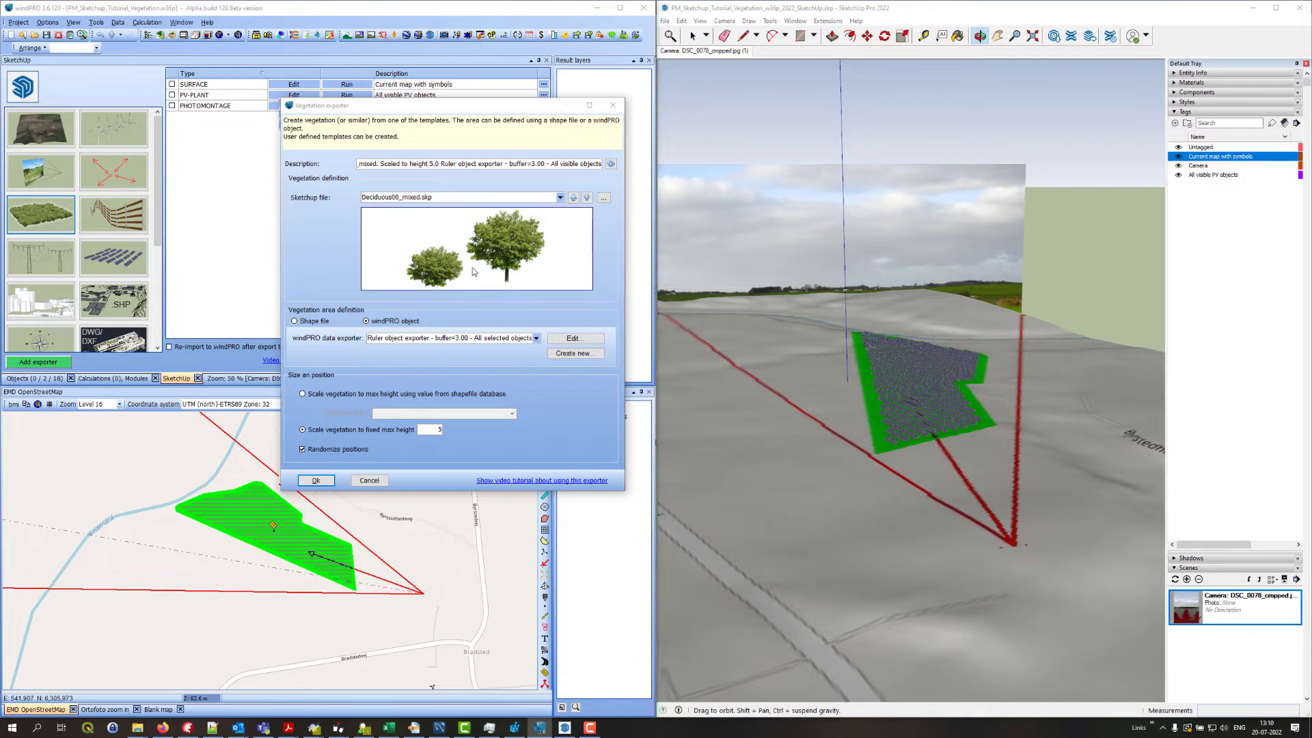
pyautogui.click(481, 440)
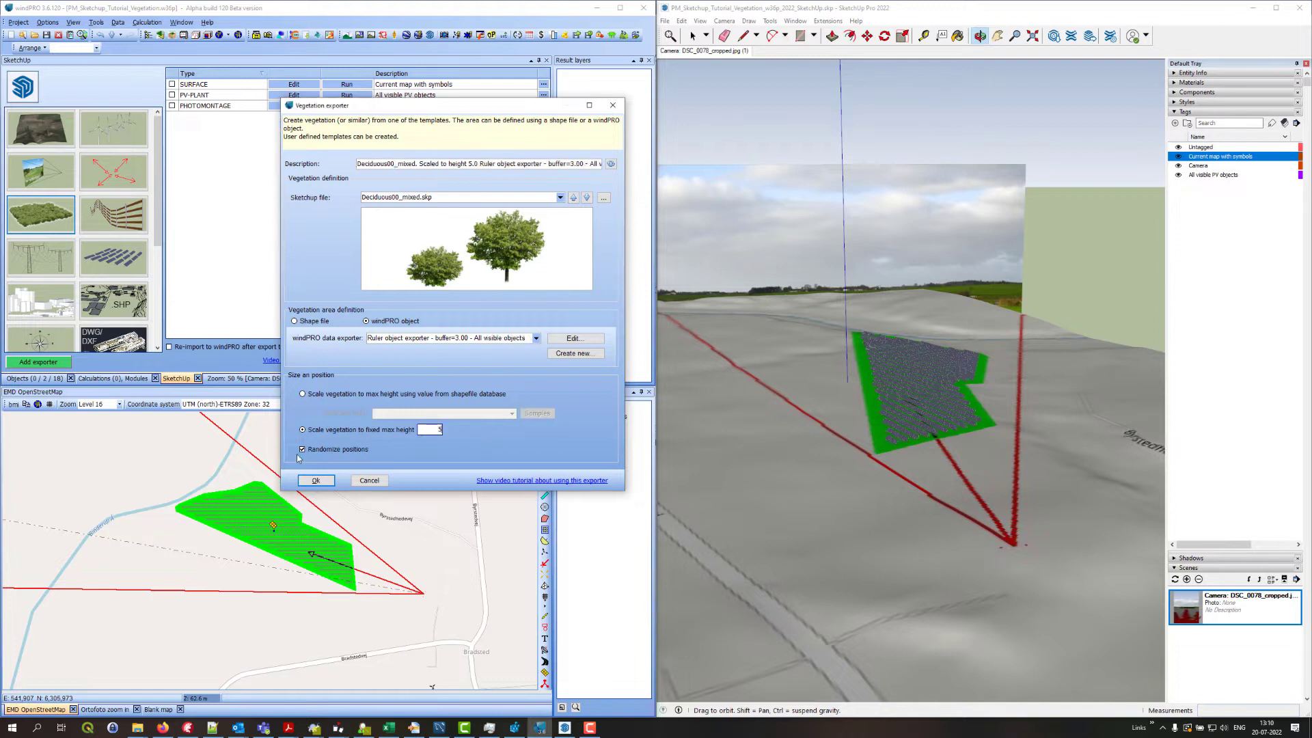
pyautogui.click(324, 481)
# - Save the new vegetation exporter and zoom the map onto the PV field's edge
pyautogui.click(316, 481)
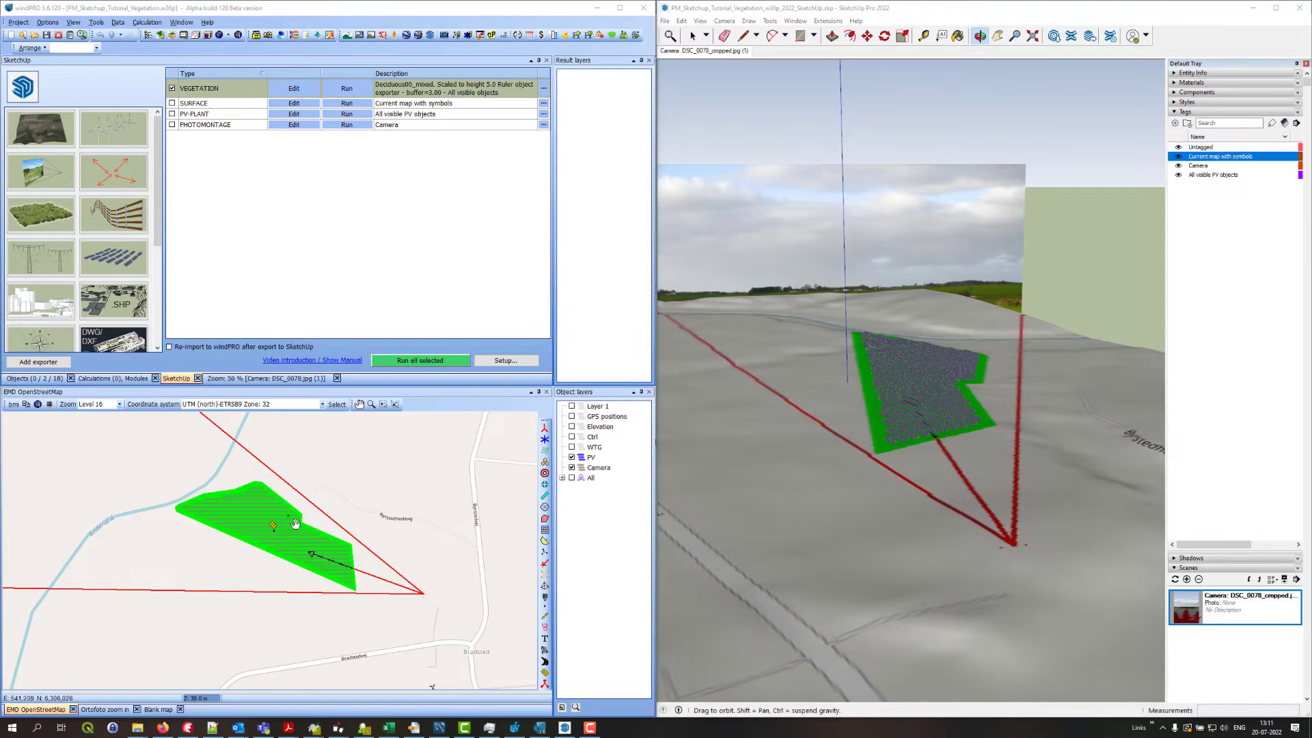
pyautogui.click(326, 532)
pyautogui.scroll(2, 326, 532)
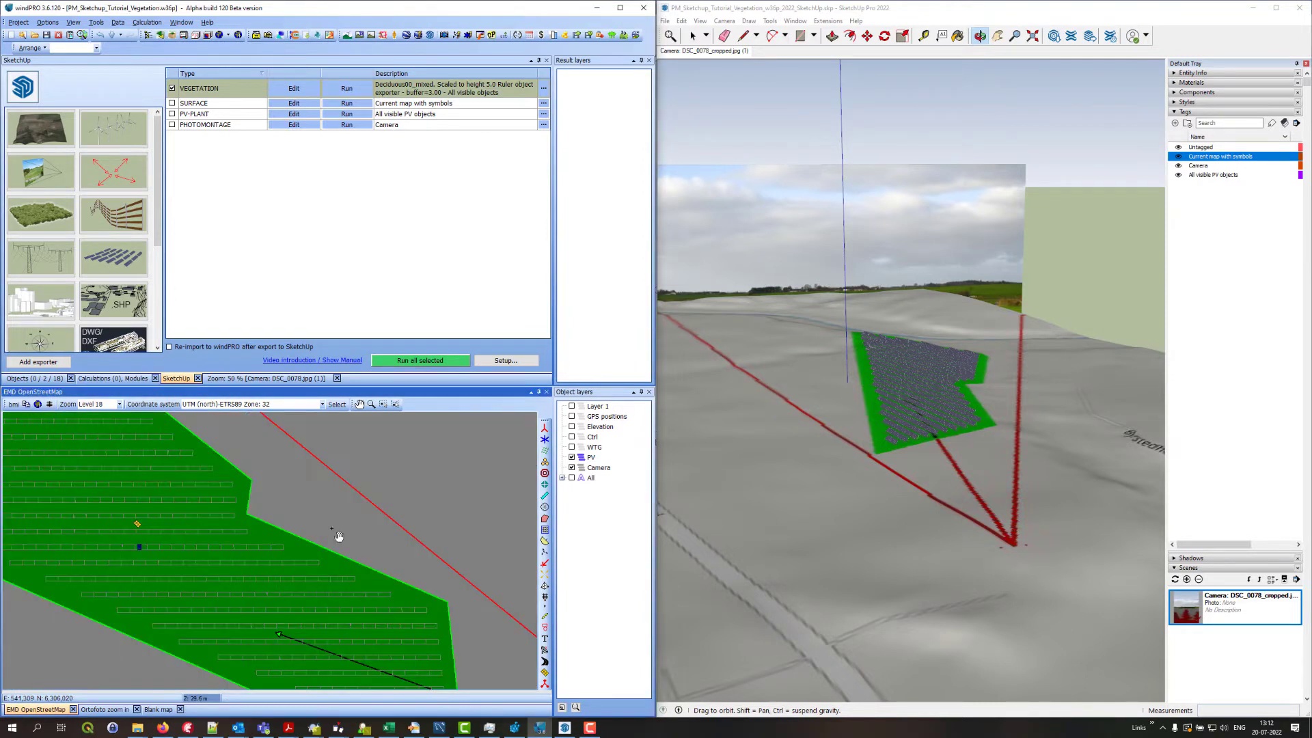
pyautogui.moveTo(340, 534); pyautogui.dragTo(275, 439)
pyautogui.moveTo(418, 553); pyautogui.dragTo(383, 504)
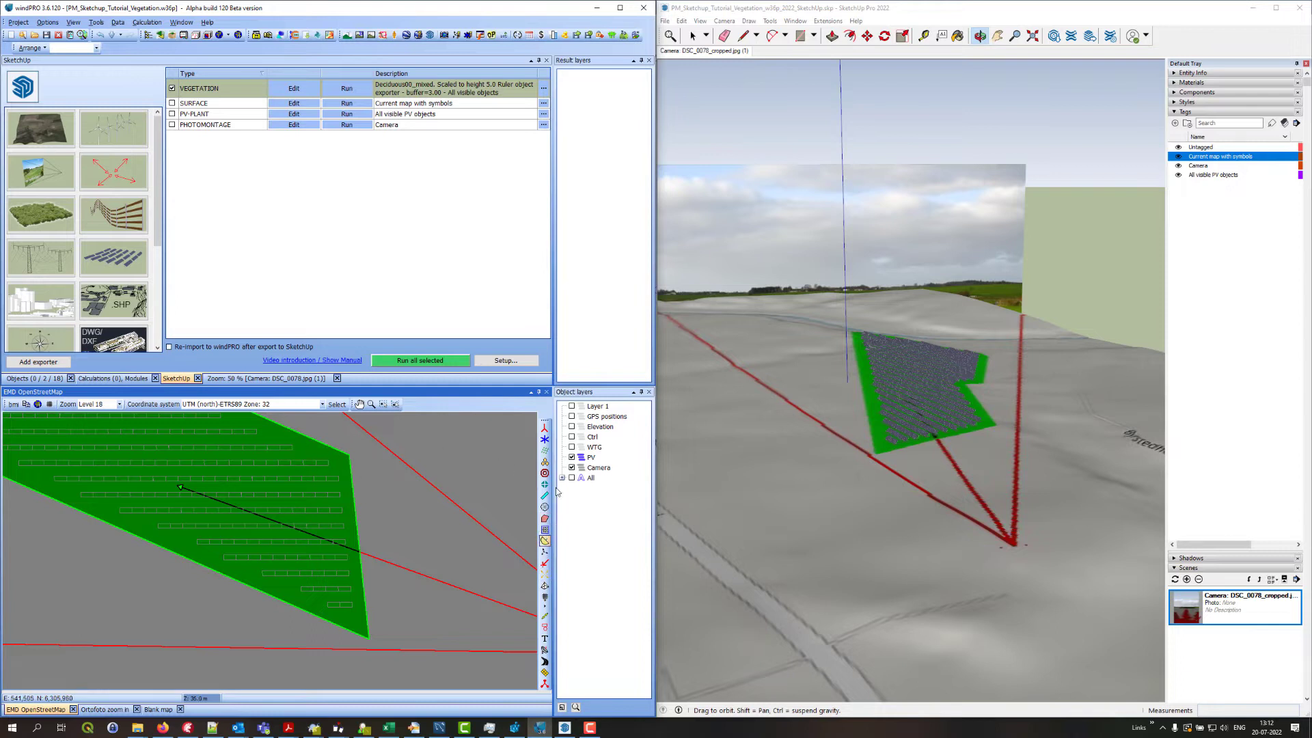
# - Draw a ruler line from the PV field's top corner down to its bottom corner
pyautogui.click(544, 616)
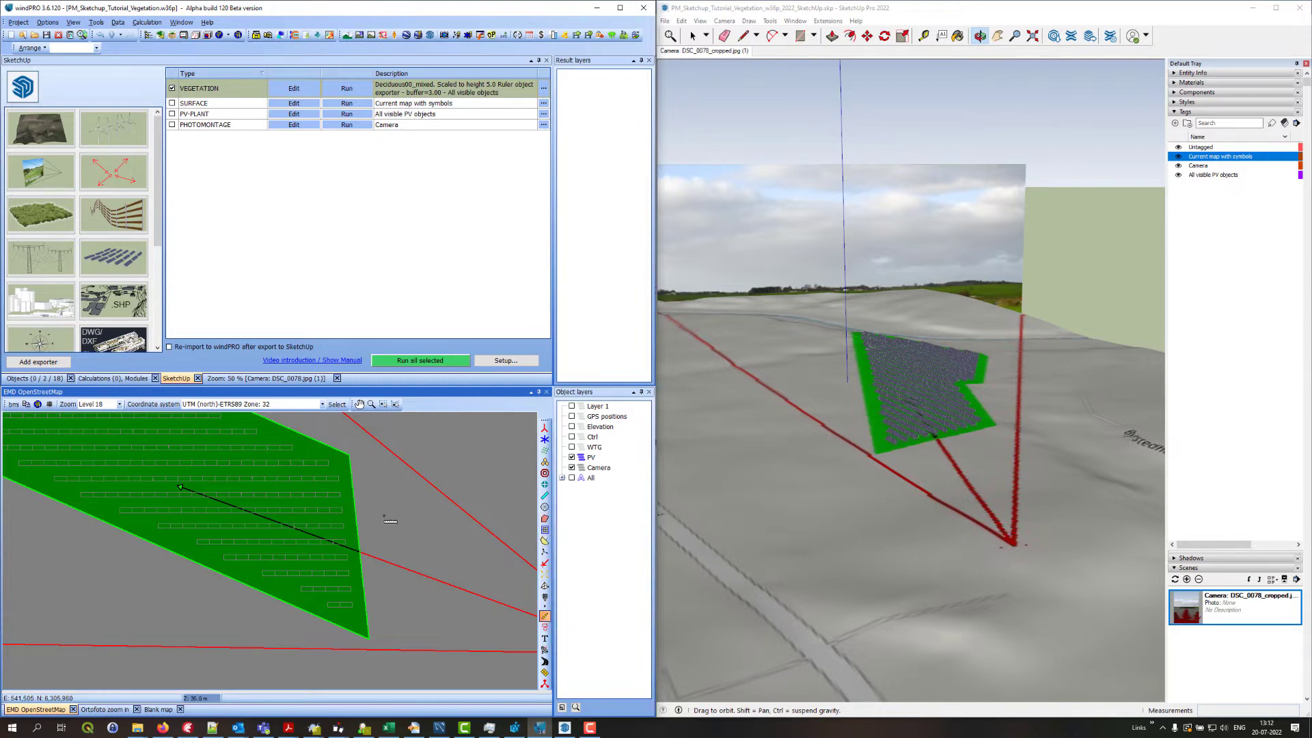
pyautogui.click(349, 454)
pyautogui.doubleClick(369, 639)
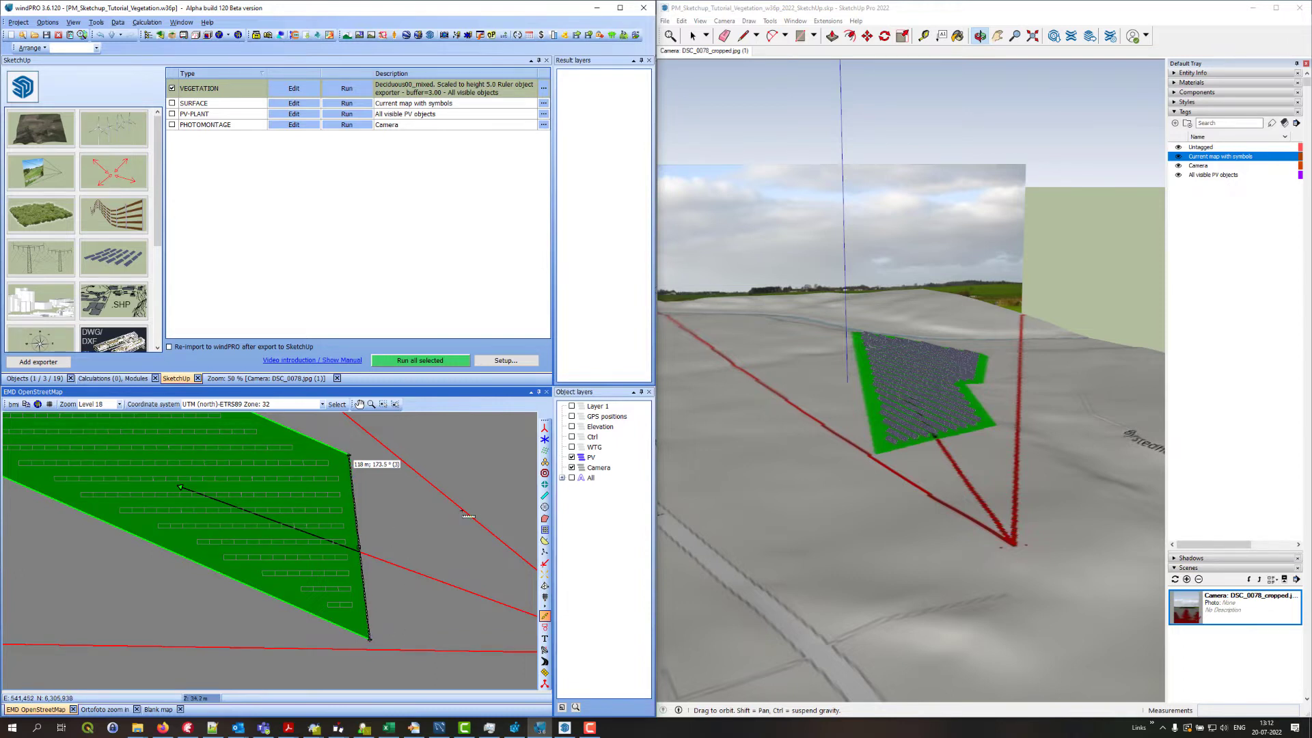
pyautogui.click(367, 639)
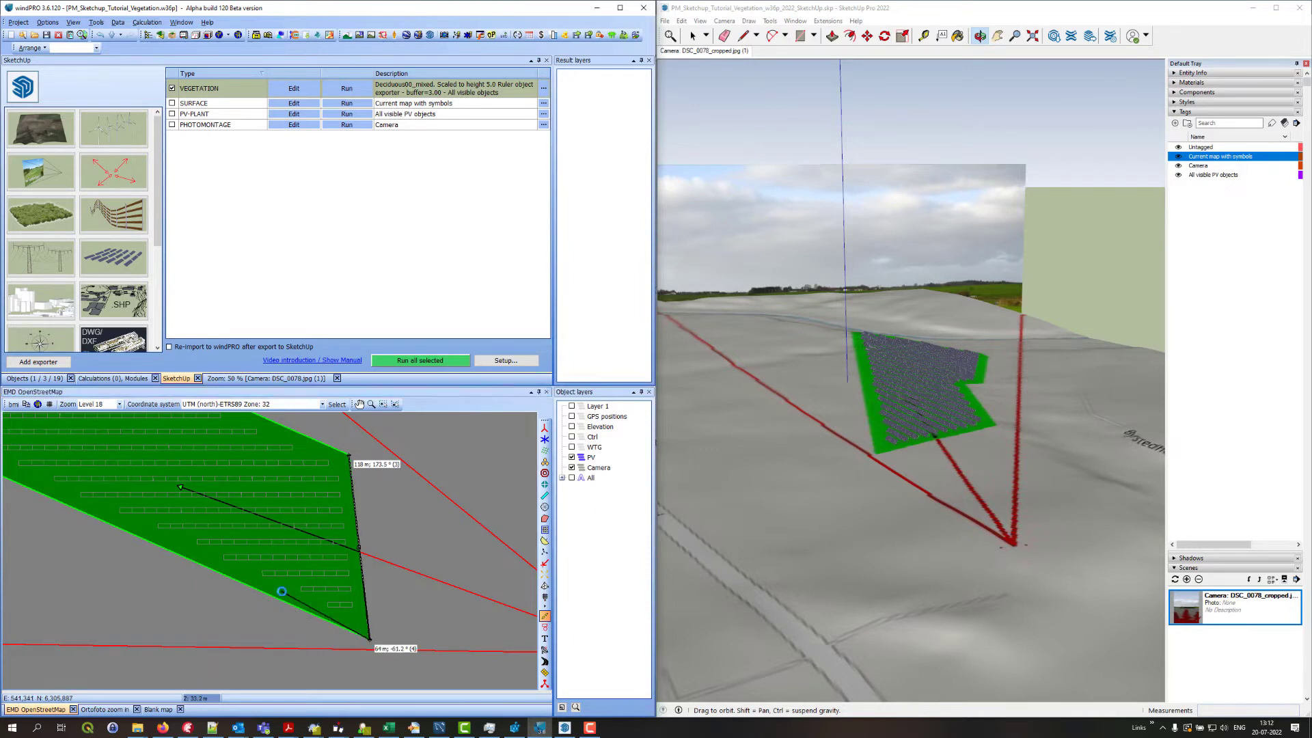
pyautogui.scroll(-1, 284, 593)
pyautogui.scroll(-1, 288, 596)
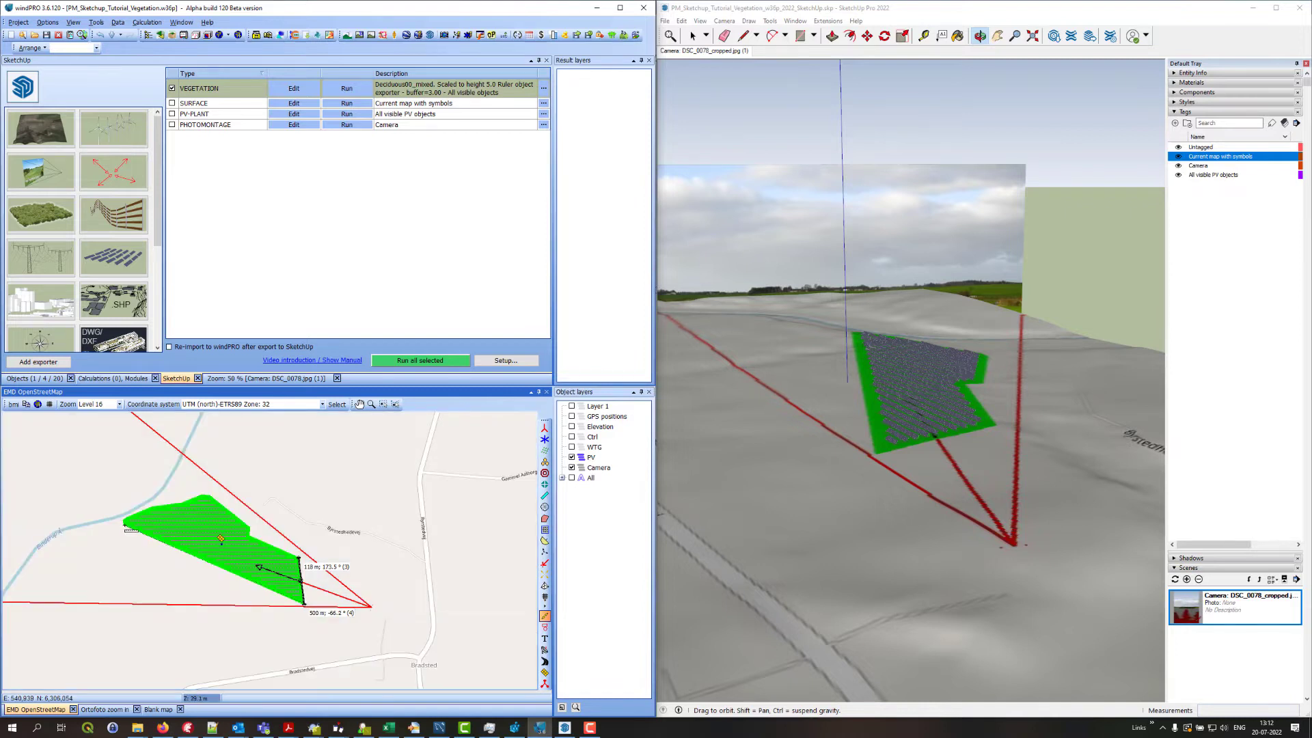
pyautogui.click(125, 524)
# - Trace ruler lines along the field's upper-left, top and right edges, then stop drawing
pyautogui.click(125, 524)
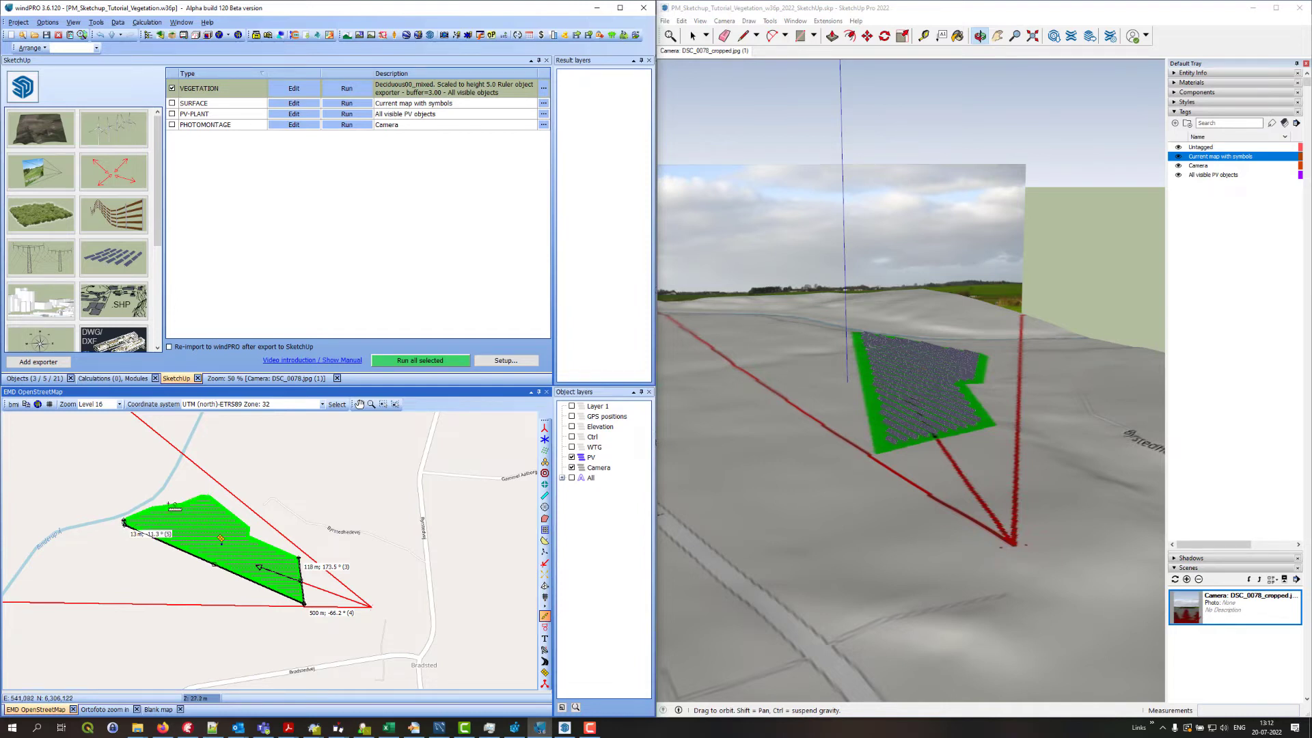
pyautogui.click(126, 523)
pyautogui.click(206, 490)
pyautogui.click(206, 490)
pyautogui.click(250, 529)
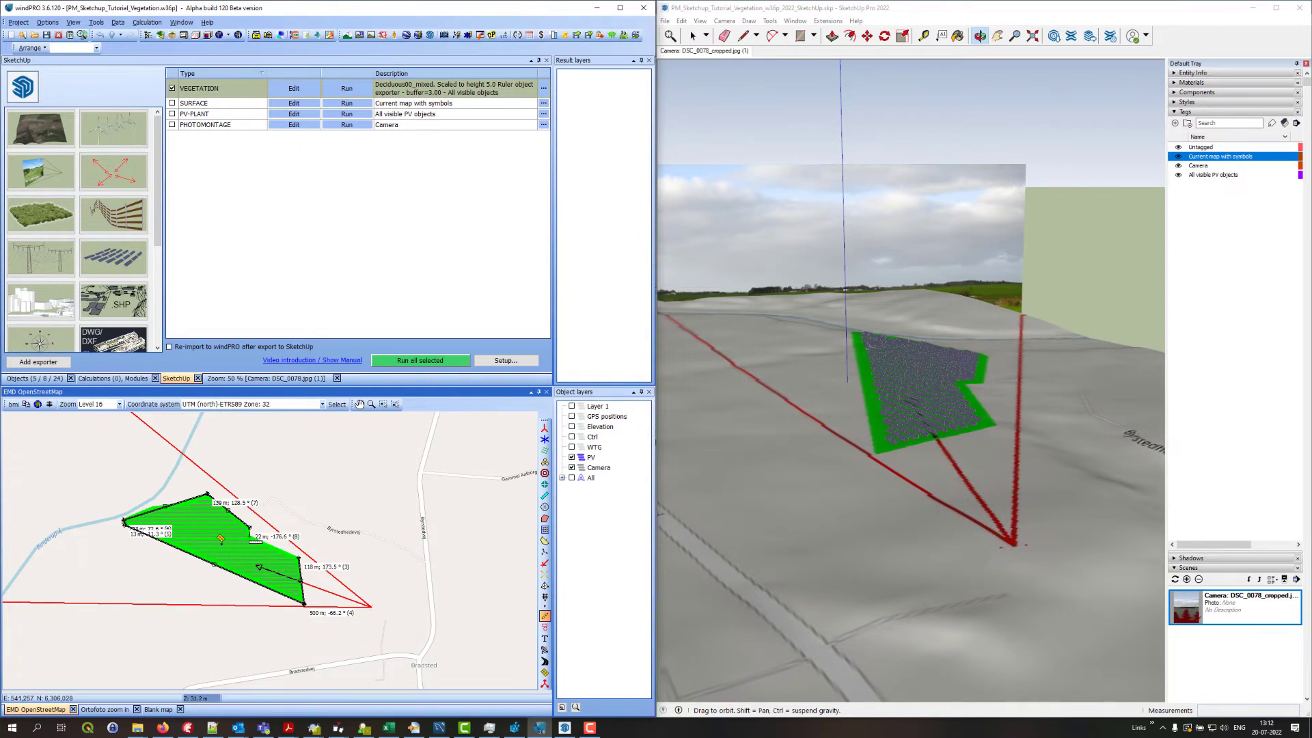
pyautogui.doubleClick(250, 530)
pyautogui.click(255, 540)
pyautogui.doubleClick(300, 559)
pyautogui.press('Escape')
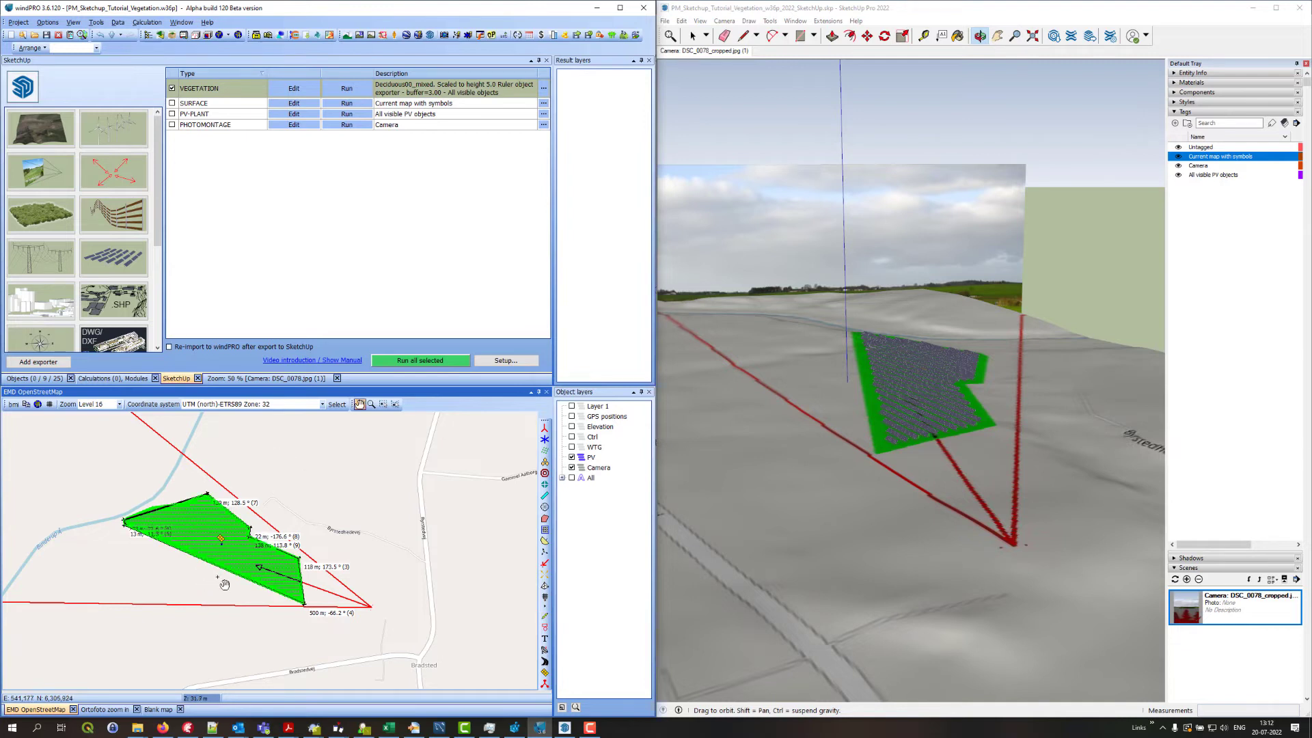
pyautogui.scroll(1, 262, 567)
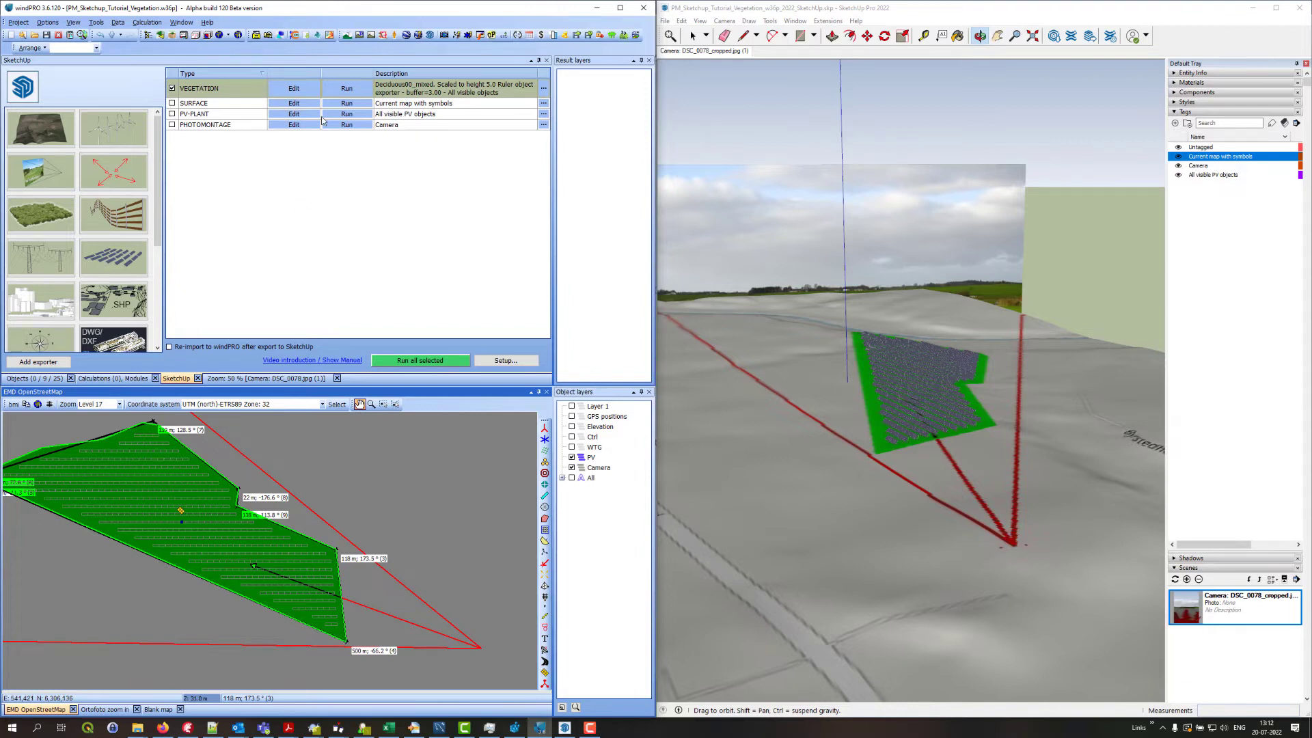
# - Run the VEGETATION exporter and acknowledge the Export done message
pyautogui.click(346, 90)
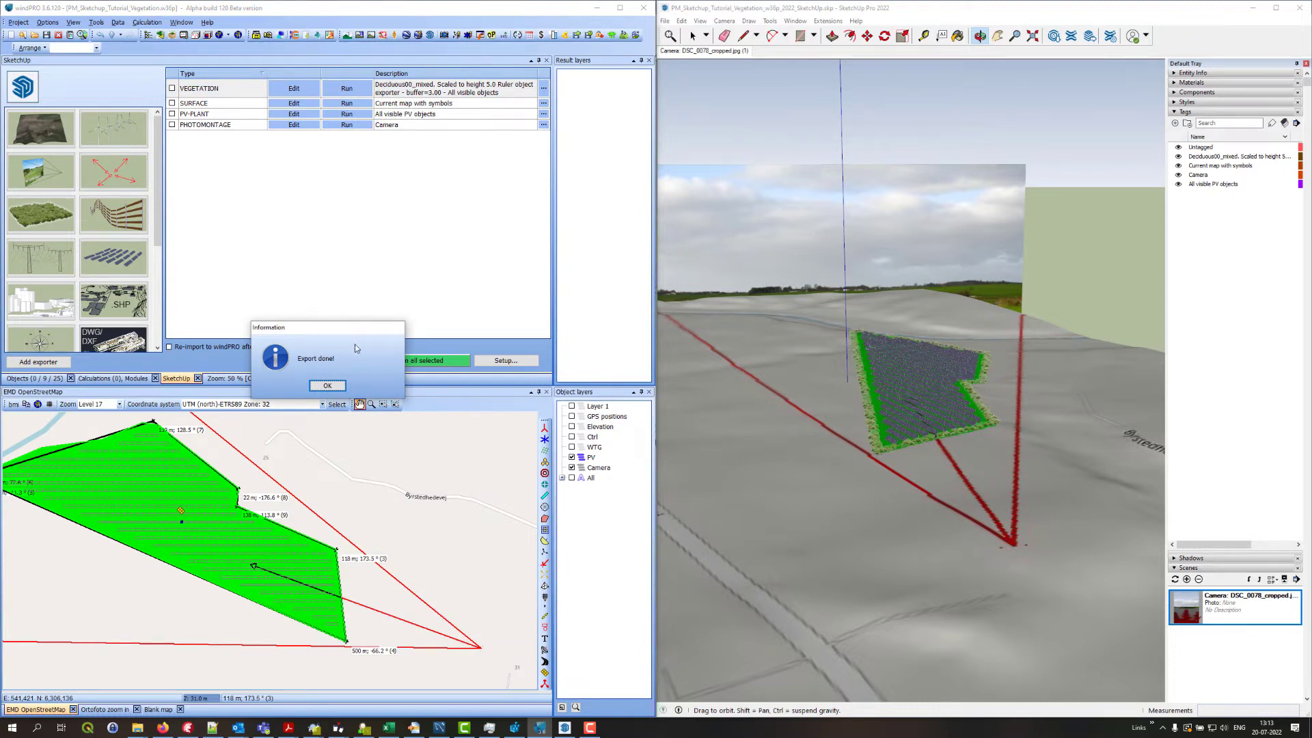
pyautogui.click(328, 385)
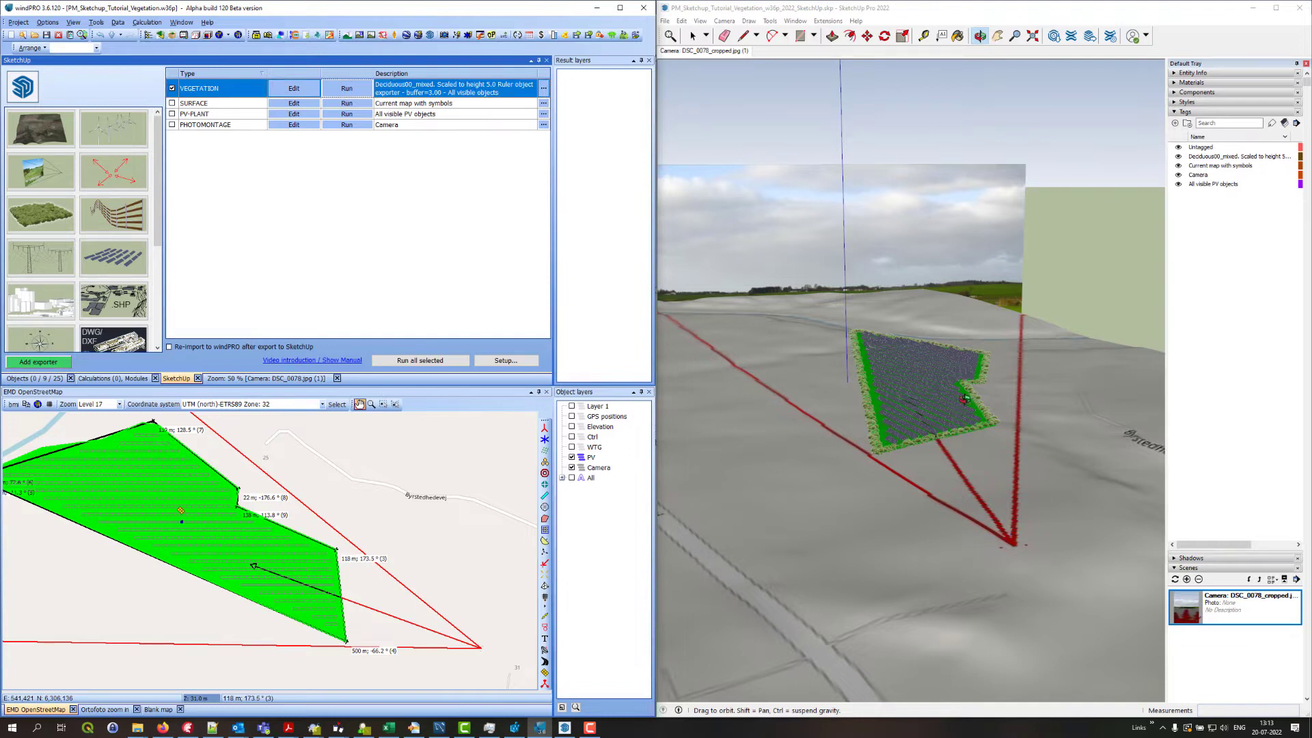
pyautogui.scroll(2, 980, 425)
pyautogui.moveTo(980, 425)
pyautogui.mouseDown()
pyautogui.moveTo(722, 445)
pyautogui.moveTo(746, 419)
pyautogui.moveTo(896, 458)
pyautogui.mouseUp()
# - Orbit and zoom around the PV field to inspect the border of deciduous trees
pyautogui.scroll(4, 900, 437)
pyautogui.scroll(2, 901, 432)
pyautogui.moveTo(798, 453)
pyautogui.mouseDown()
pyautogui.moveTo(860, 506)
pyautogui.moveTo(946, 515)
pyautogui.moveTo(931, 519)
pyautogui.moveTo(941, 540)
pyautogui.moveTo(884, 522)
pyautogui.moveTo(819, 471)
pyautogui.moveTo(822, 517)
pyautogui.moveTo(708, 512)
pyautogui.mouseUp()
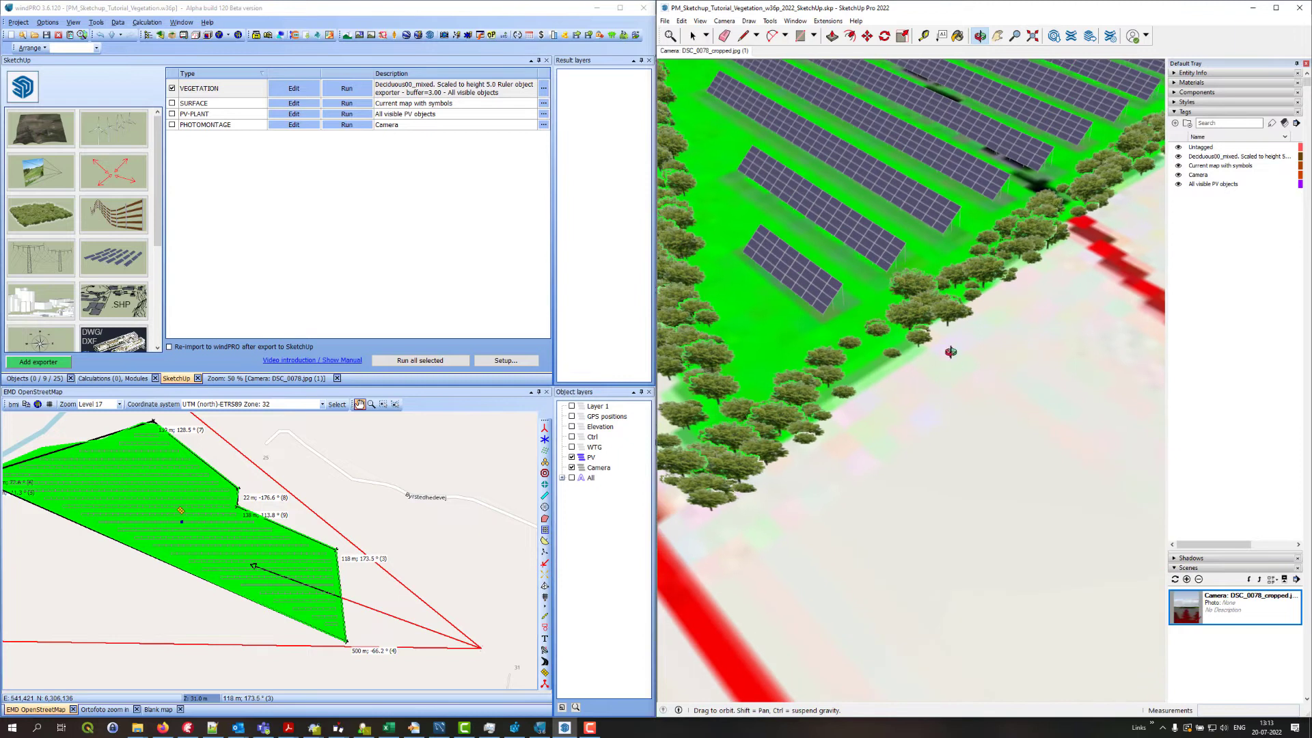
pyautogui.moveTo(949, 352)
pyautogui.mouseDown()
pyautogui.moveTo(909, 367)
pyautogui.moveTo(1098, 322)
pyautogui.moveTo(742, 445)
pyautogui.moveTo(952, 431)
pyautogui.moveTo(1064, 353)
pyautogui.moveTo(807, 372)
pyautogui.moveTo(683, 354)
pyautogui.moveTo(1099, 368)
pyautogui.moveTo(892, 368)
pyautogui.mouseUp()
pyautogui.scroll(-10, 806, 314)
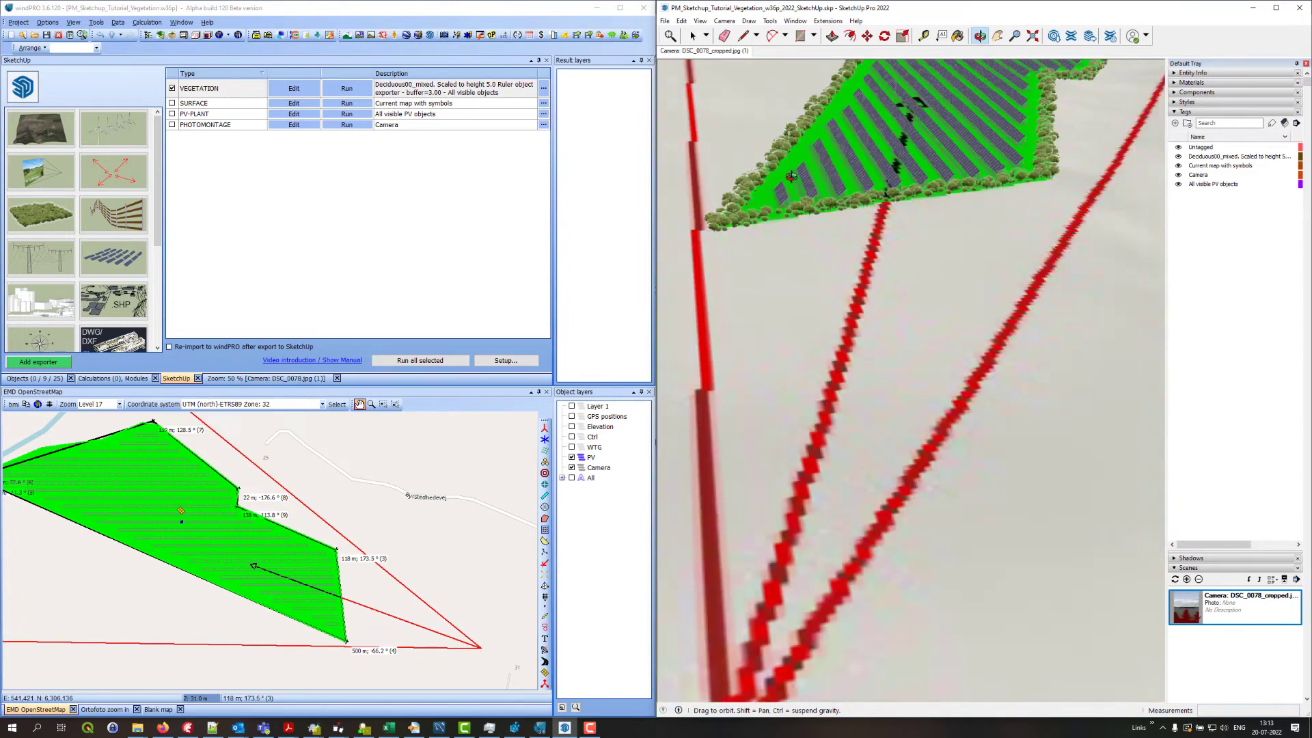
pyautogui.moveTo(808, 274)
pyautogui.mouseDown()
pyautogui.moveTo(855, 232)
pyautogui.moveTo(857, 275)
pyautogui.mouseUp()
pyautogui.moveTo(858, 219)
pyautogui.mouseDown()
pyautogui.moveTo(837, 216)
pyautogui.moveTo(862, 216)
pyautogui.mouseUp()
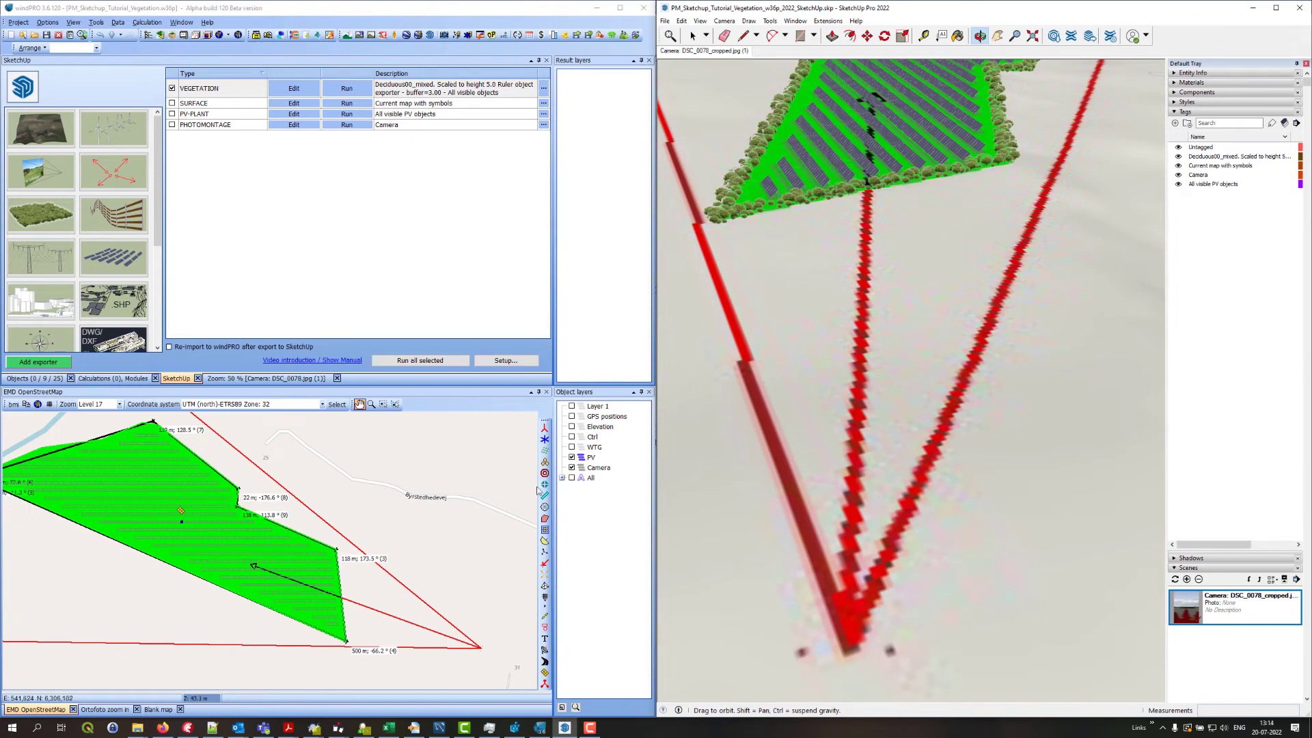
pyautogui.click(265, 379)
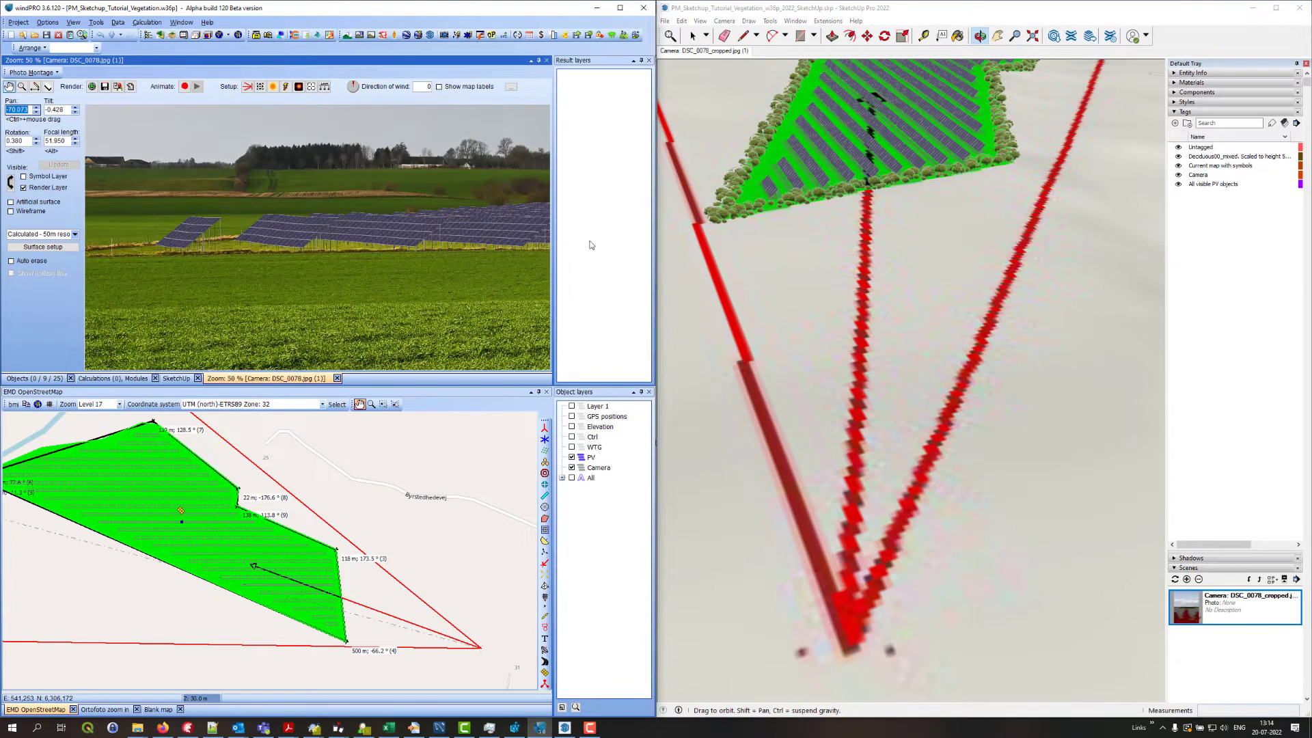
# - Leave the photo-matched view and select several trees at the field's edge
pyautogui.moveTo(776, 199); pyautogui.dragTo(767, 211)
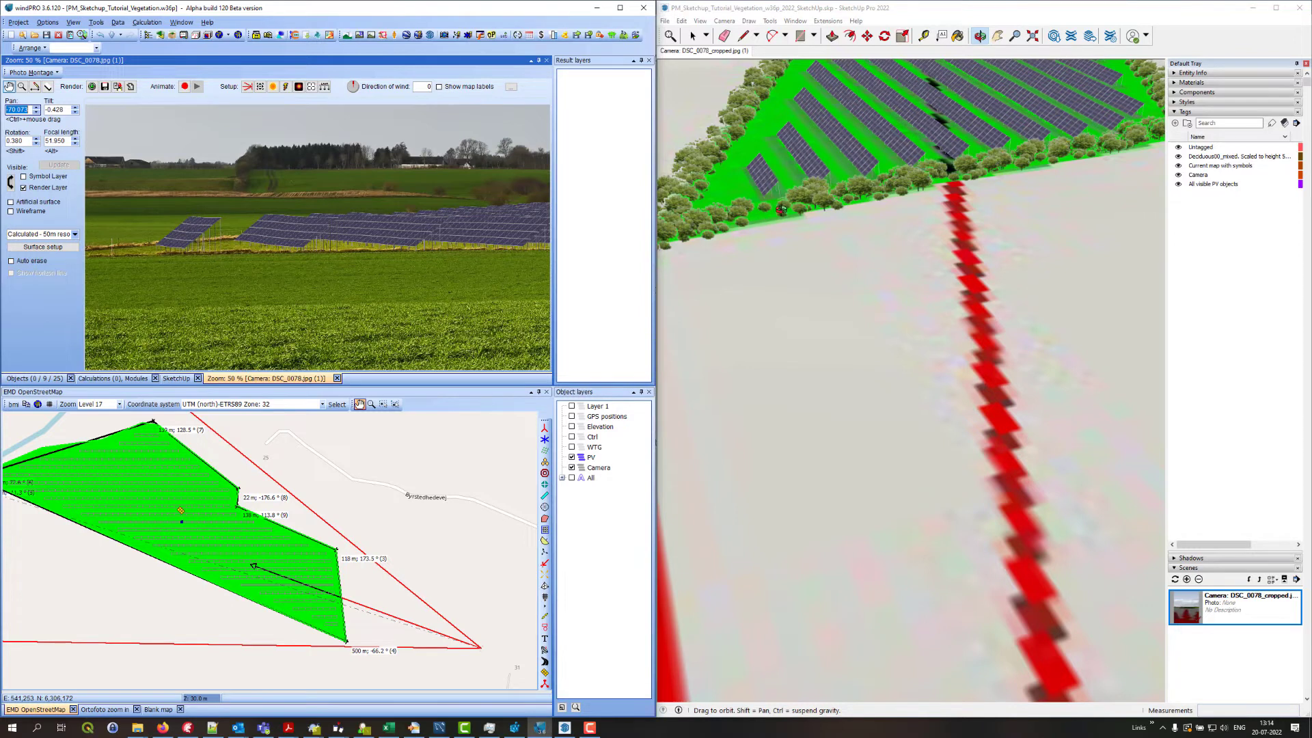
pyautogui.scroll(-3, 1018, 295)
pyautogui.scroll(2, 864, 255)
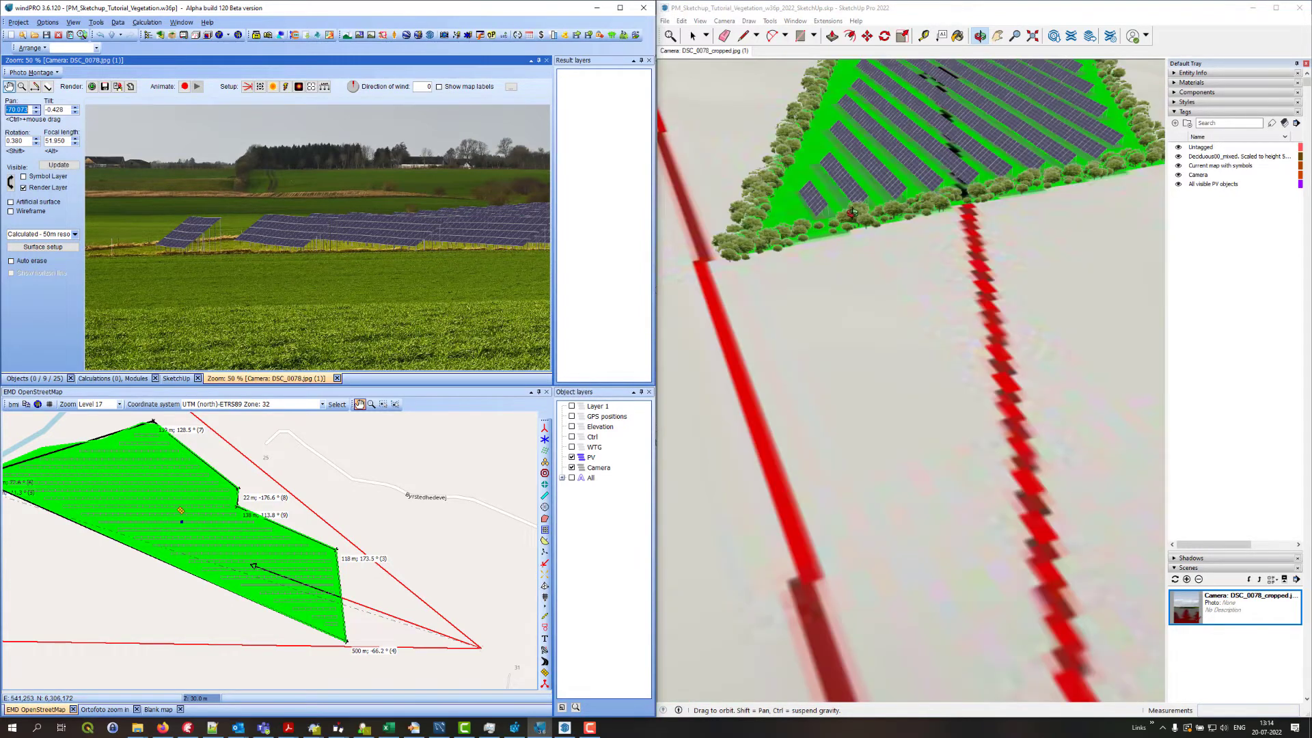
pyautogui.click(870, 252)
pyautogui.press('space')
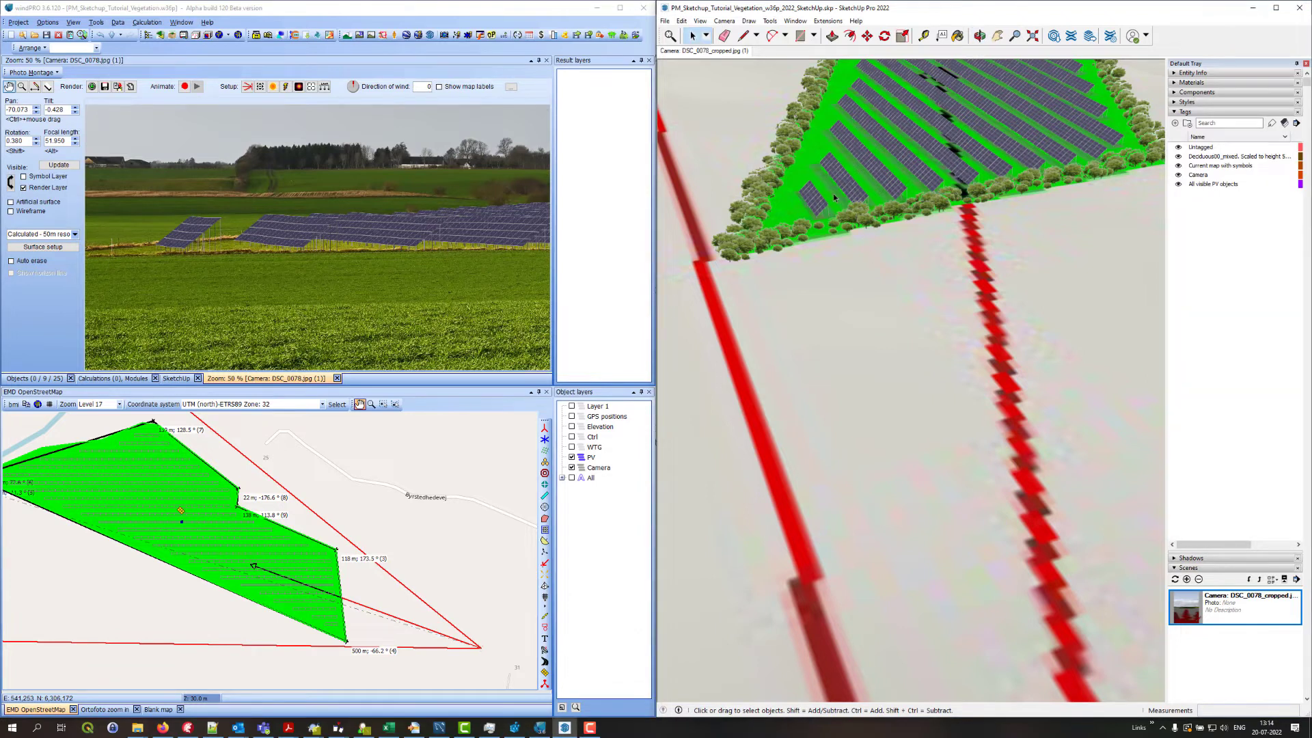
pyautogui.moveTo(834, 194); pyautogui.dragTo(885, 250)
# - Copy the selected trees slightly further along, deselect them, and show windPRO's SketchUp exporters
pyautogui.press('m')
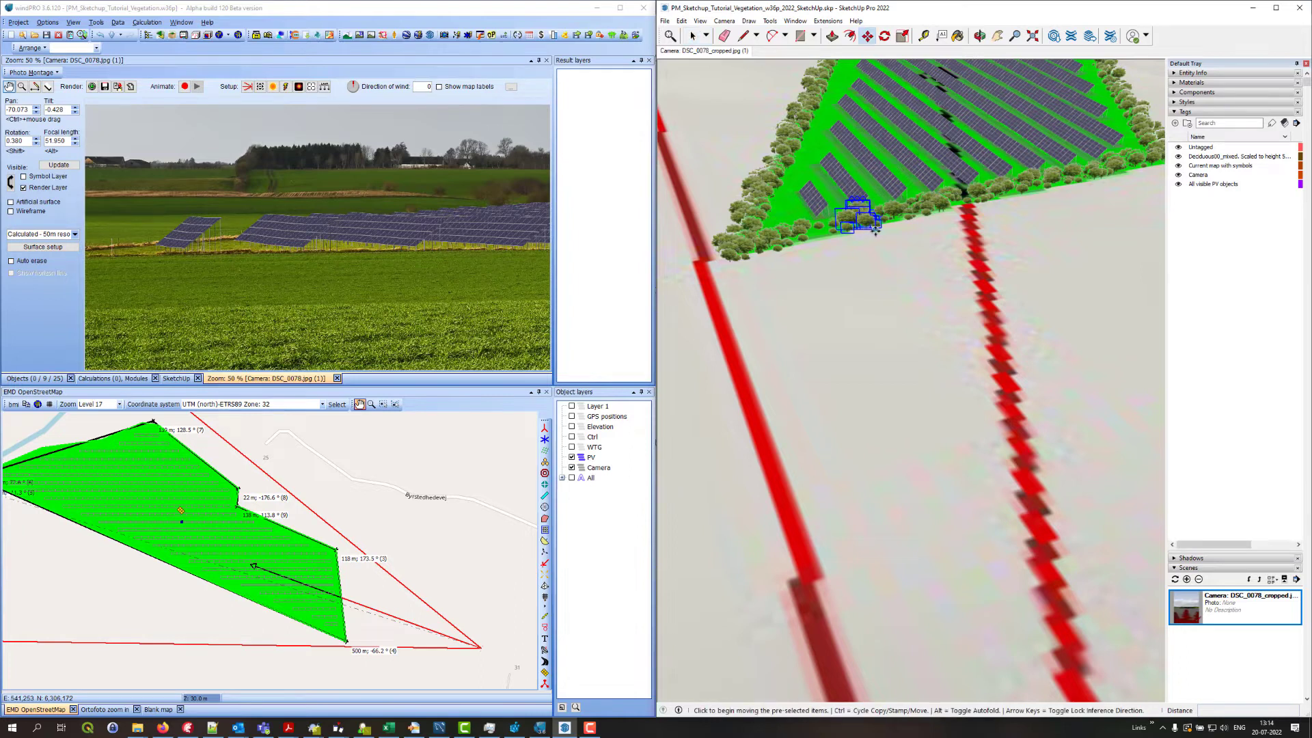
pyautogui.click(869, 228)
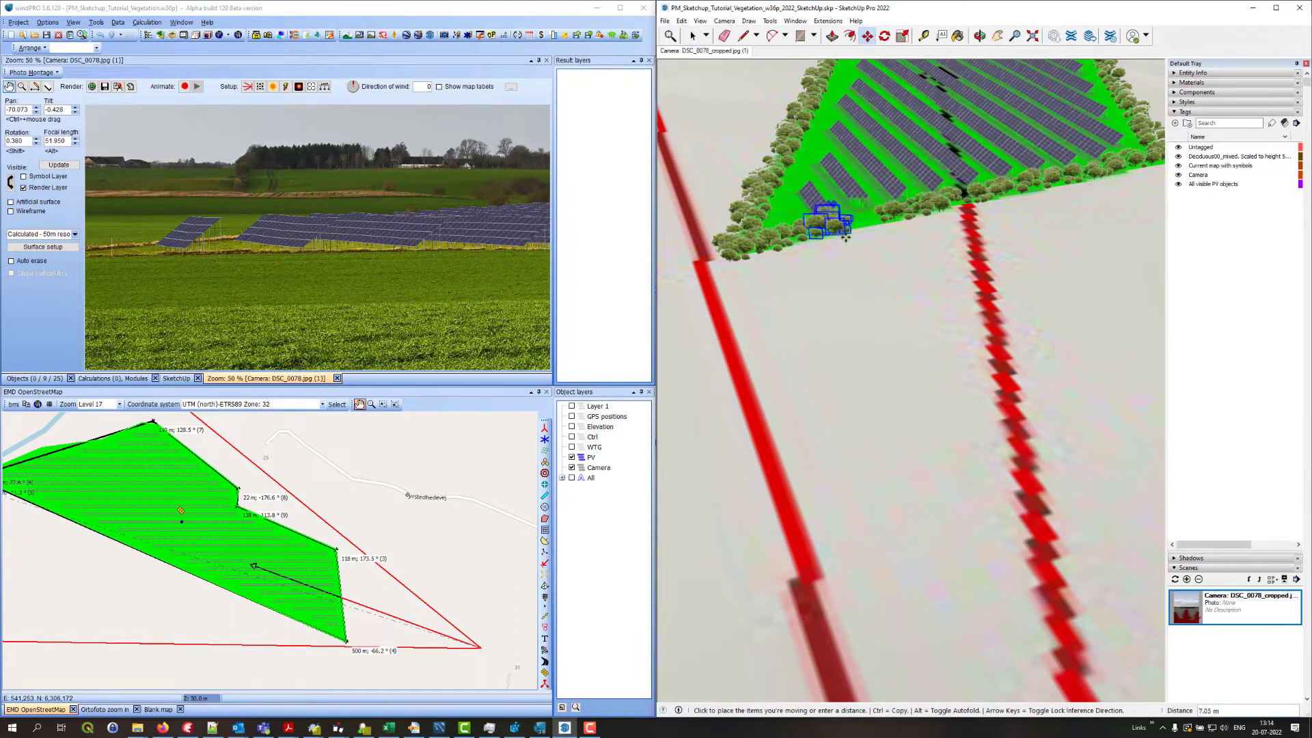
pyautogui.press('ctrl')
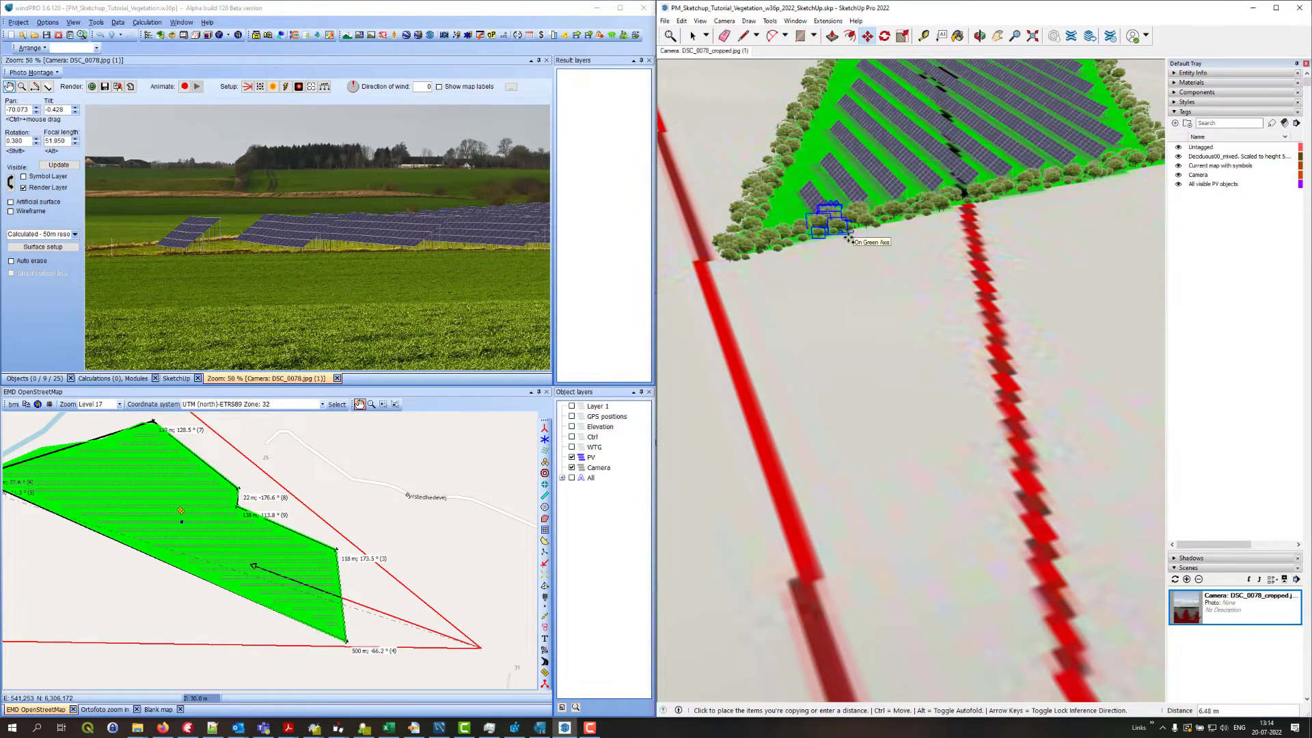
pyautogui.click(875, 238)
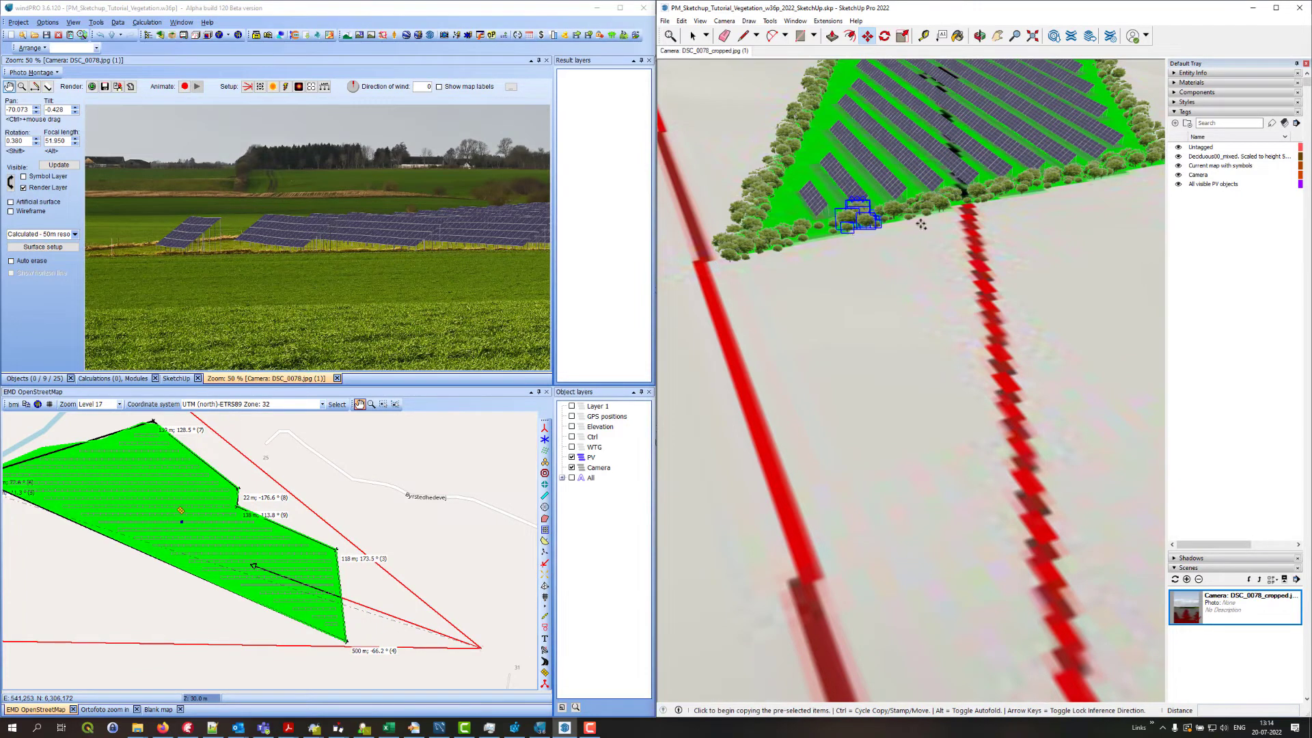
pyautogui.press('space')
pyautogui.click(895, 241)
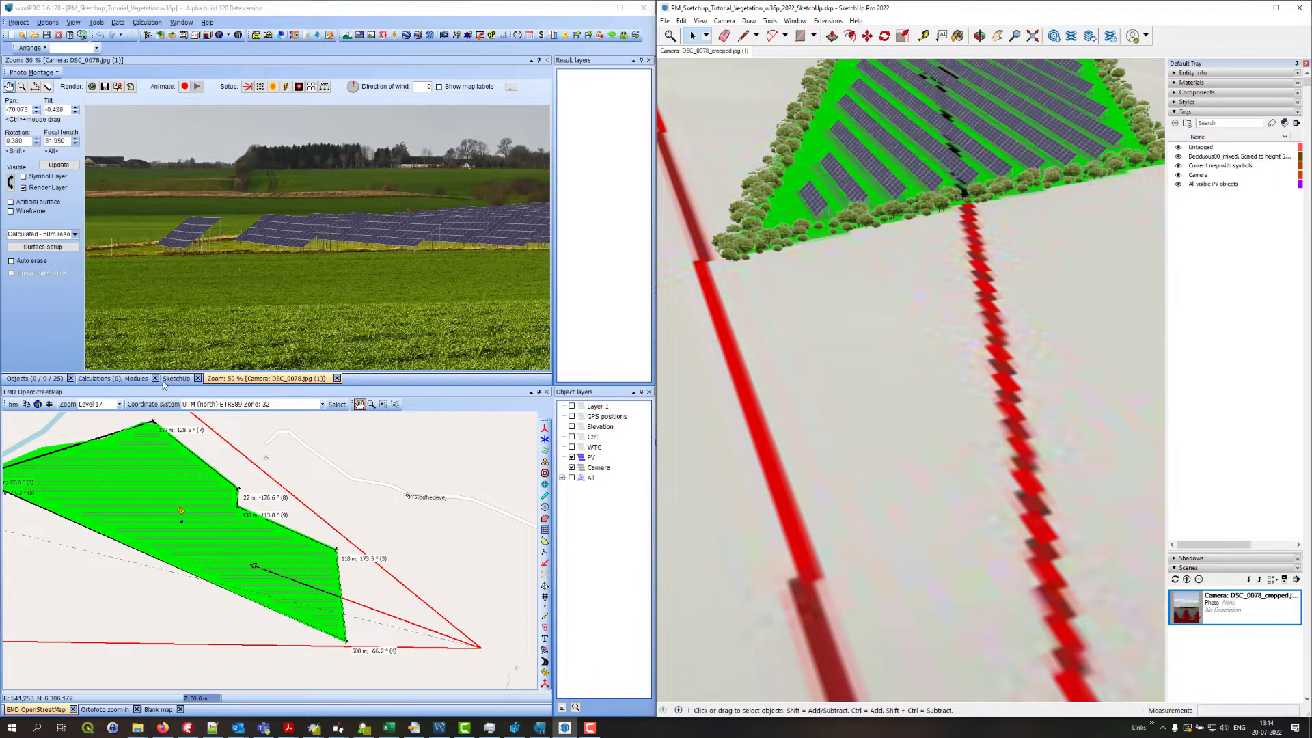
pyautogui.click(178, 378)
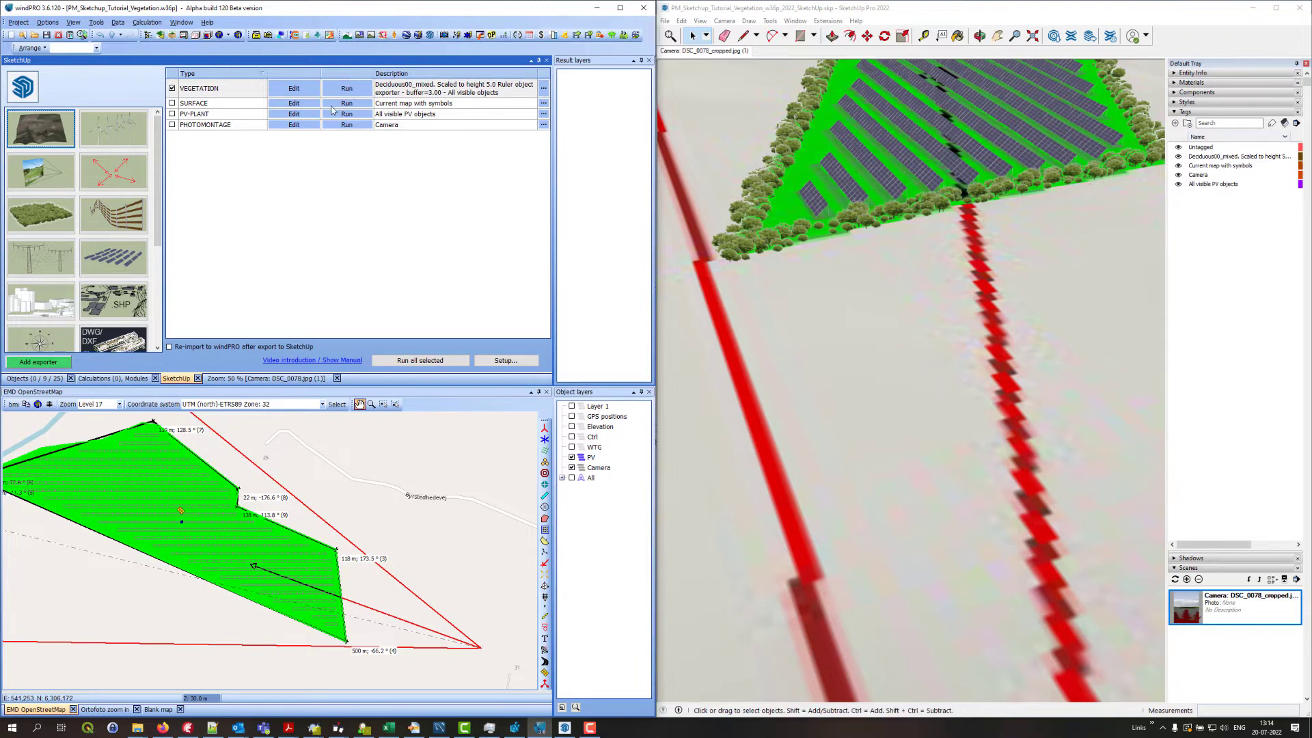
# - Switch the VEGETATION exporter's ruler data exporter to All selected objects and confirm both dialogs
pyautogui.click(347, 592)
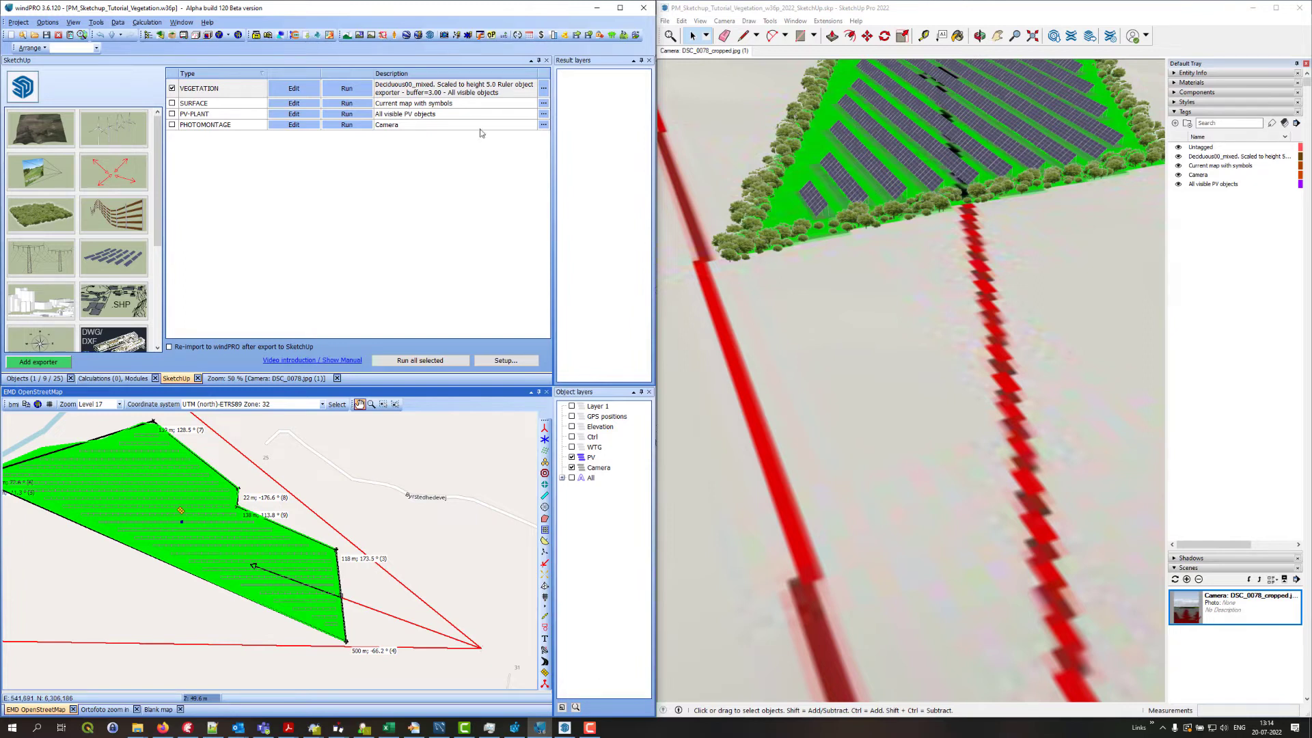
pyautogui.click(296, 94)
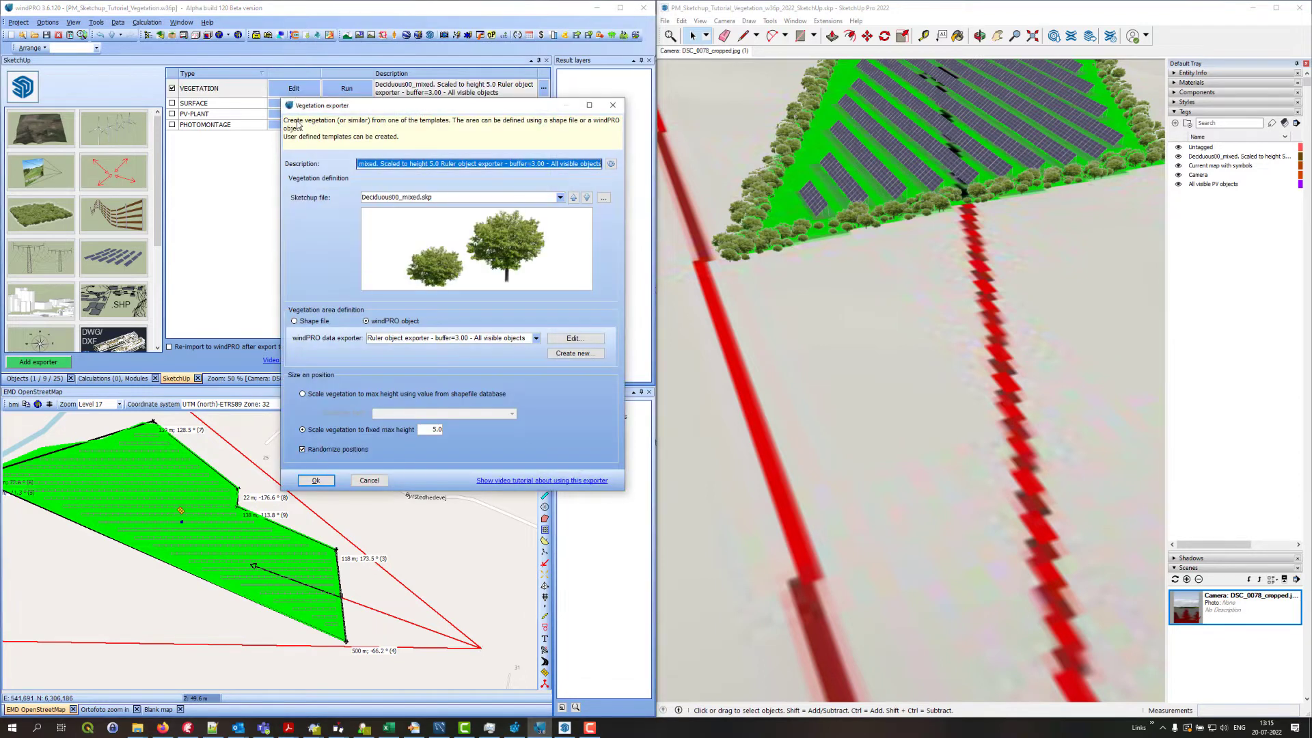
pyautogui.click(574, 340)
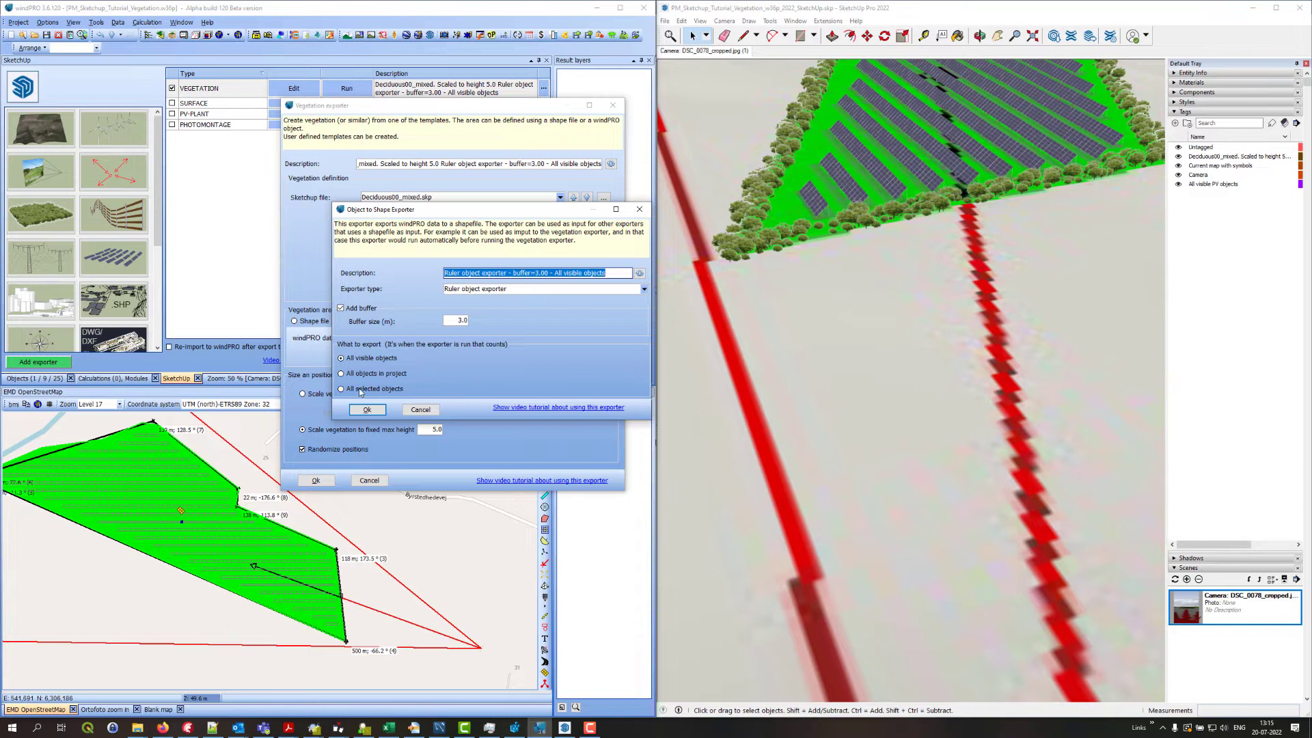
pyautogui.click(360, 390)
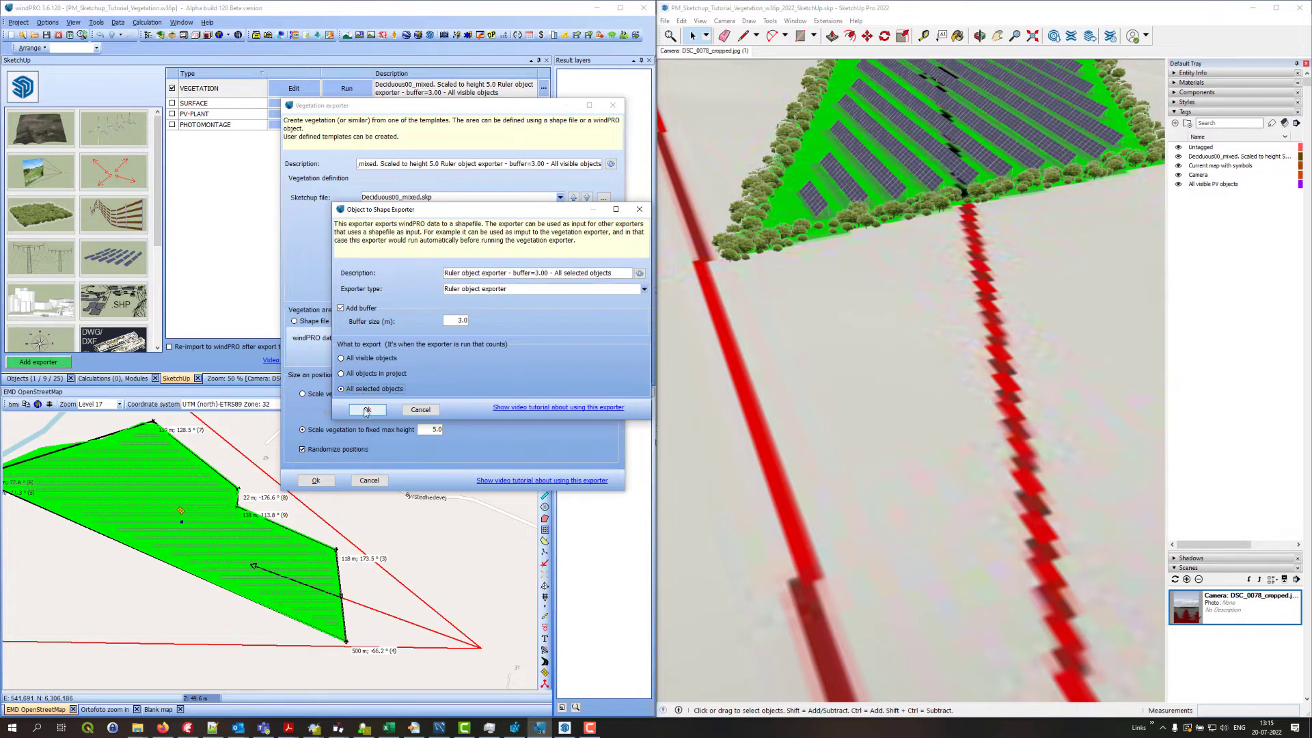
pyautogui.click(366, 410)
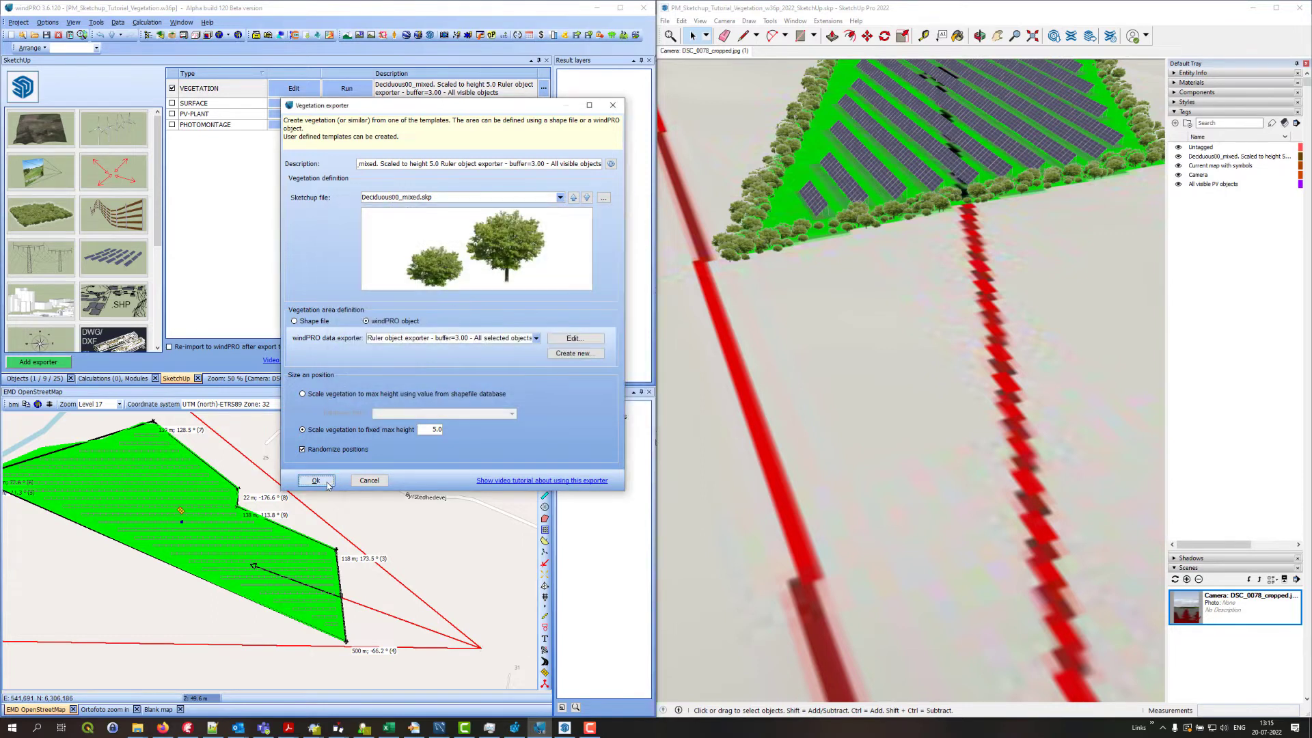
pyautogui.click(327, 483)
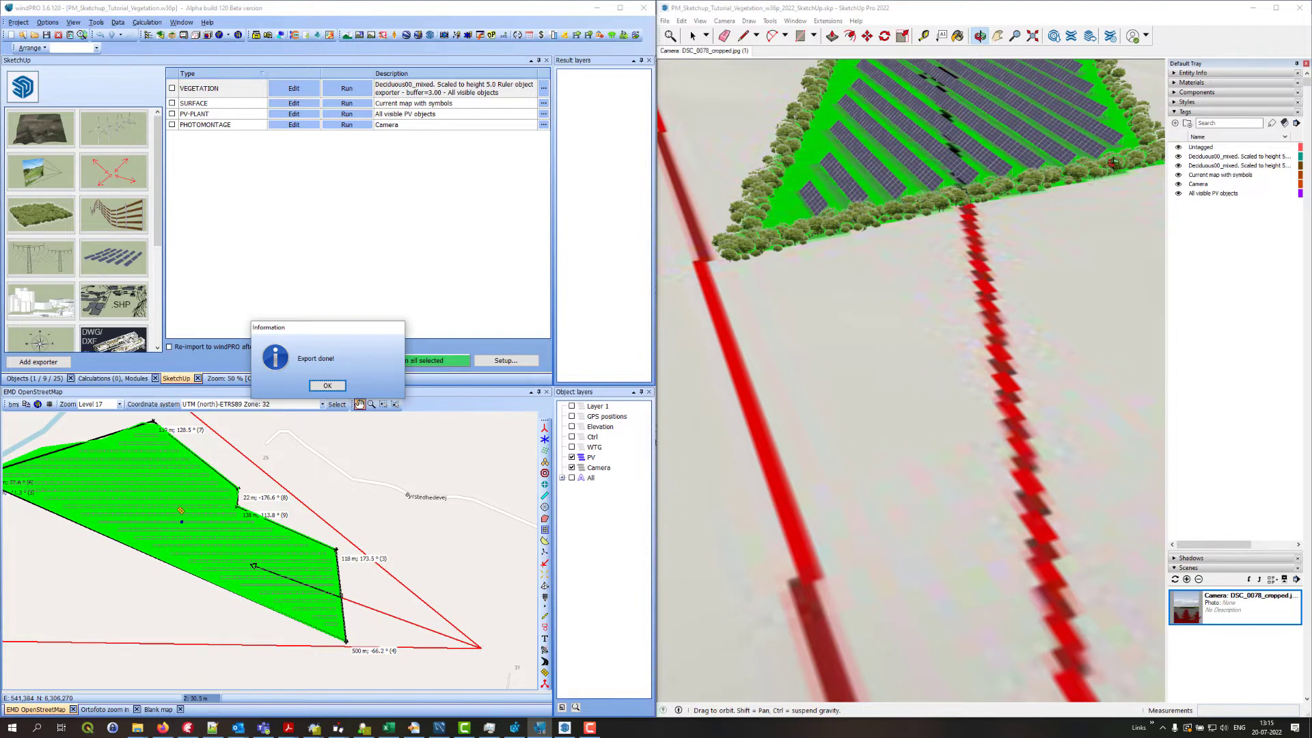
# - Dismiss the export message, jump to the Camera scene, and hide the map surface tag
pyautogui.click(328, 387)
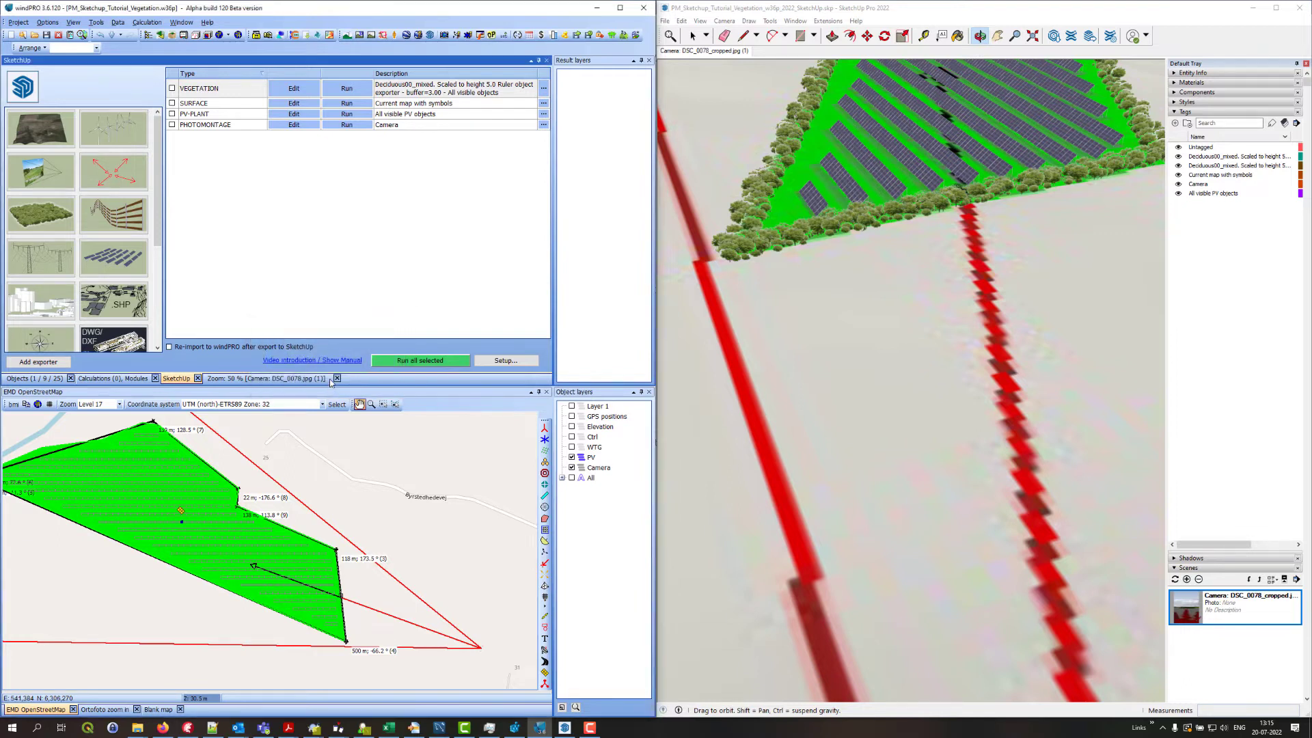
pyautogui.moveTo(808, 256); pyautogui.dragTo(804, 250)
pyautogui.click(710, 51)
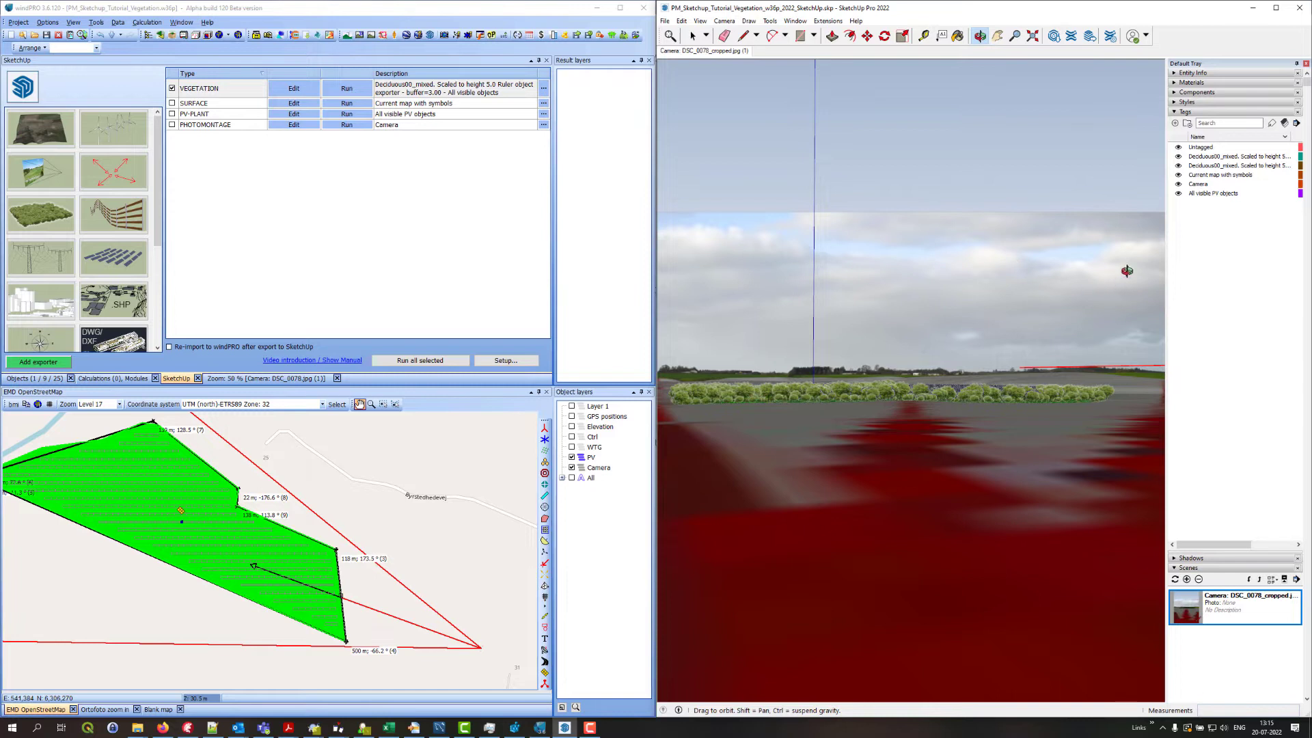
pyautogui.click(1178, 175)
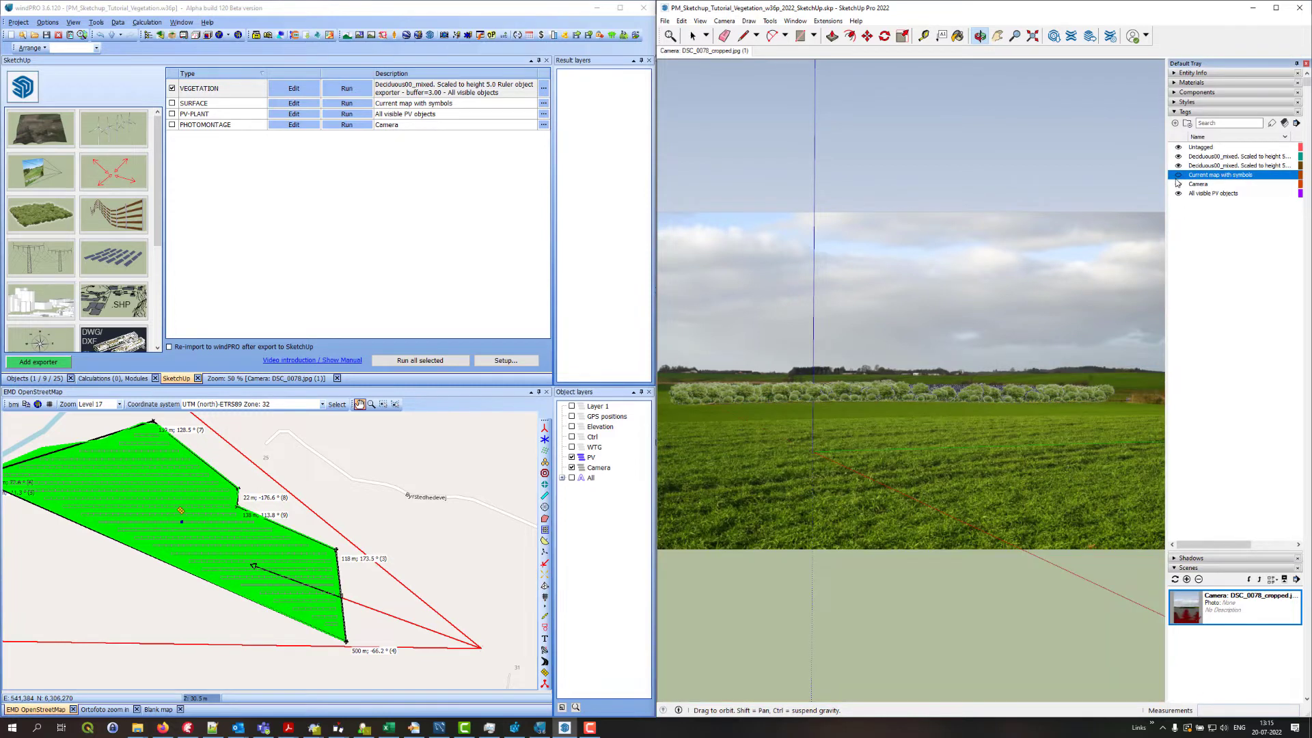
# - Toggle both deciduous tree tags off and back on, then orbit out over the solar park
pyautogui.click(1177, 166)
pyautogui.click(1177, 157)
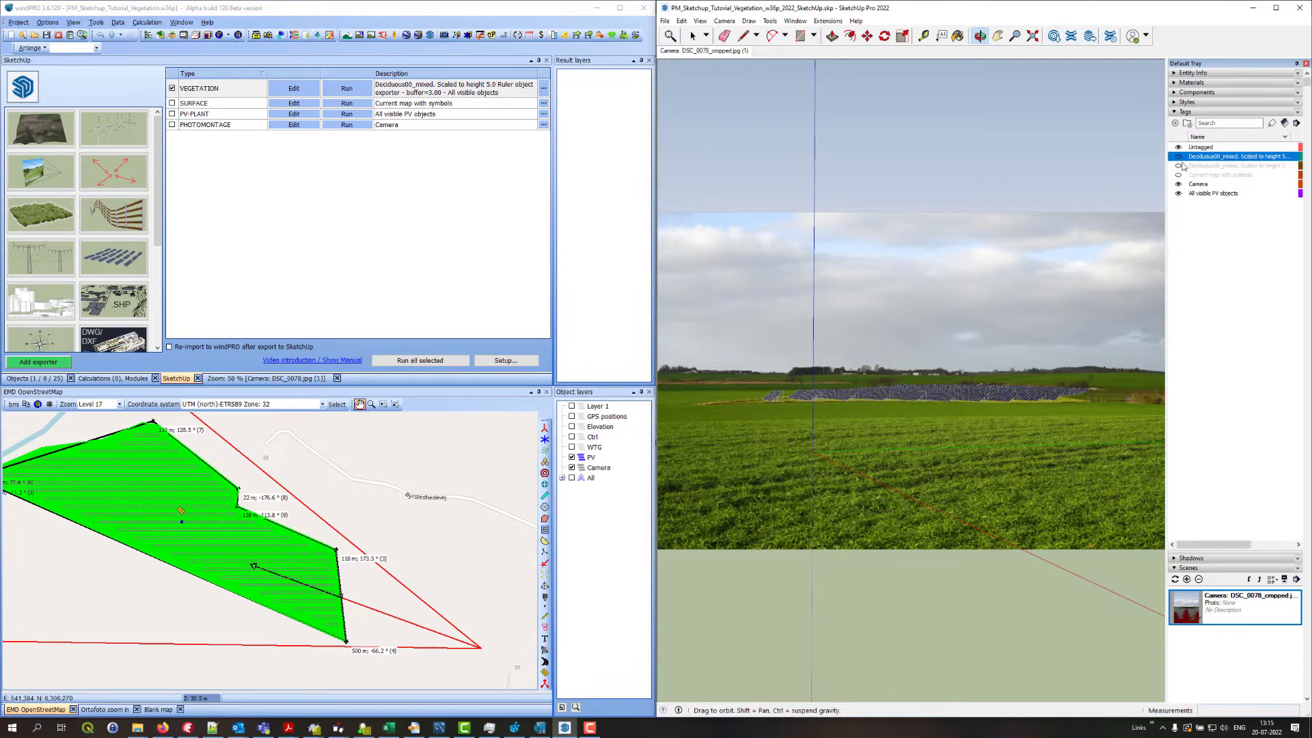
pyautogui.click(1178, 166)
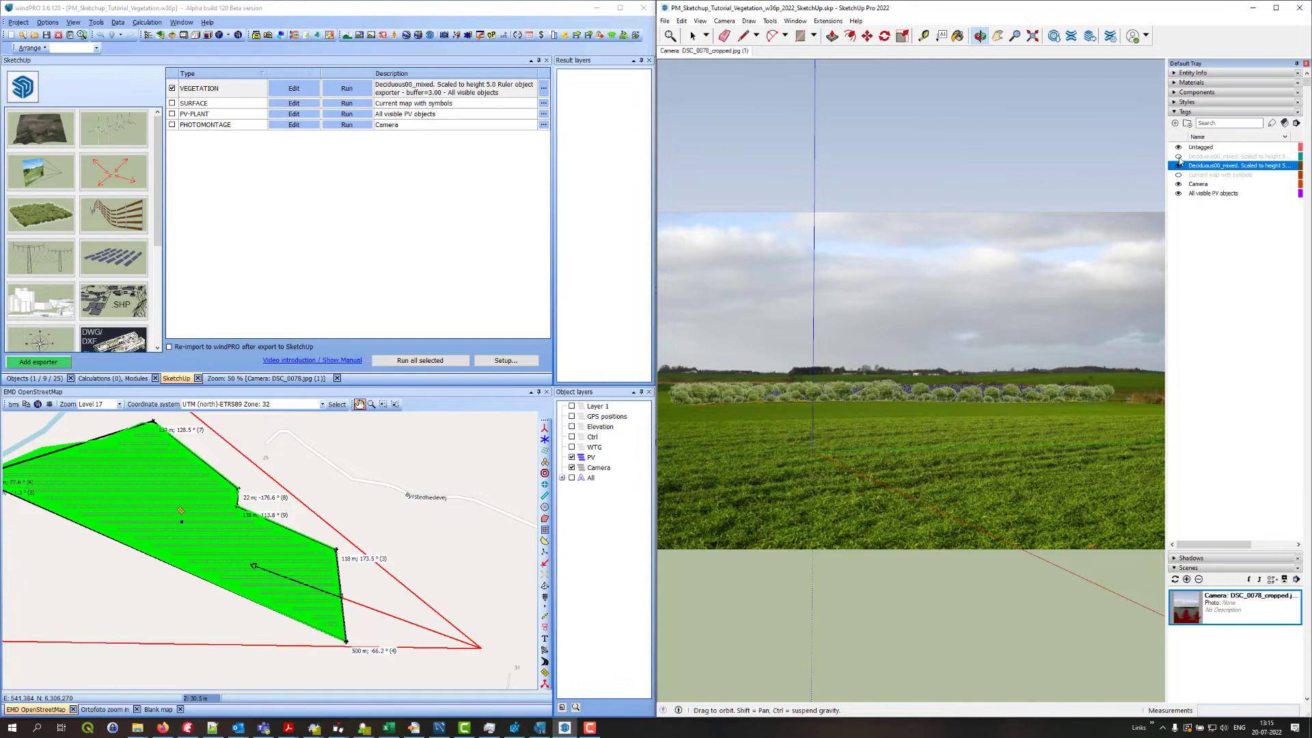
pyautogui.click(1178, 157)
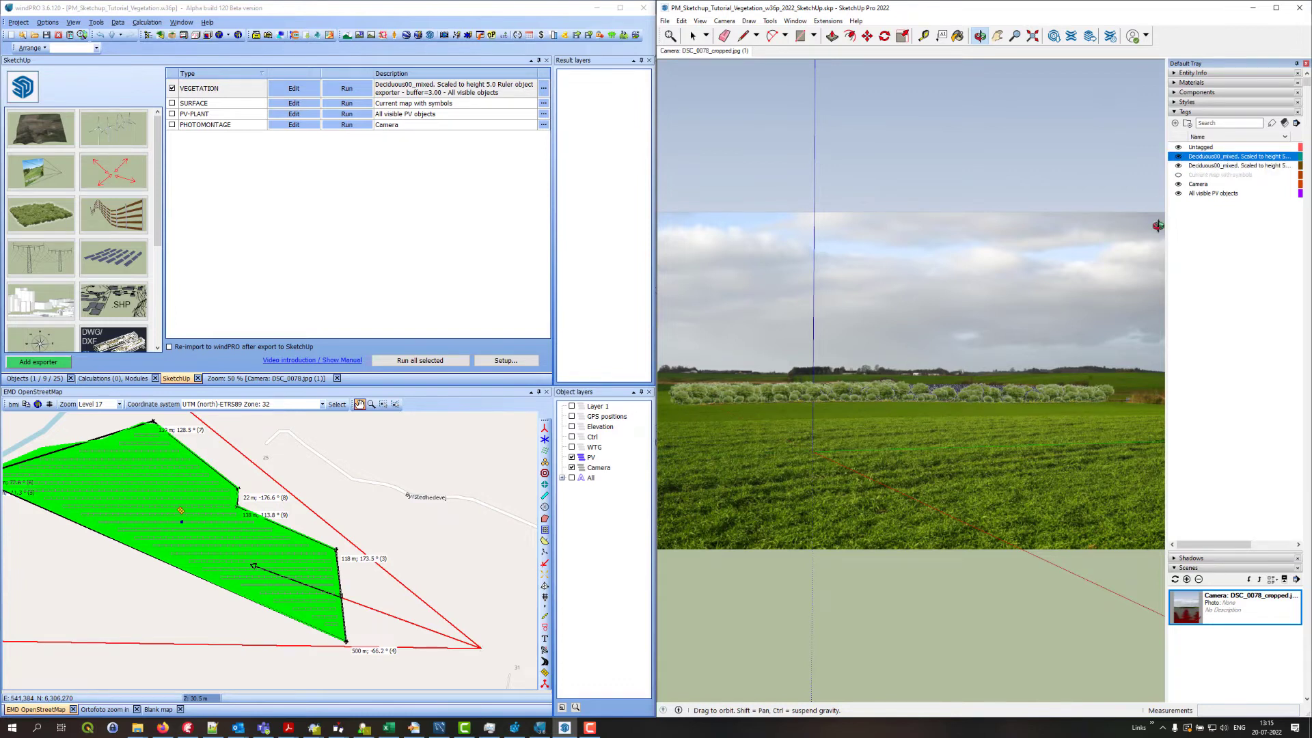
pyautogui.moveTo(866, 146)
pyautogui.mouseDown()
pyautogui.moveTo(921, 238)
pyautogui.moveTo(881, 342)
pyautogui.moveTo(891, 303)
pyautogui.moveTo(970, 338)
pyautogui.mouseUp()
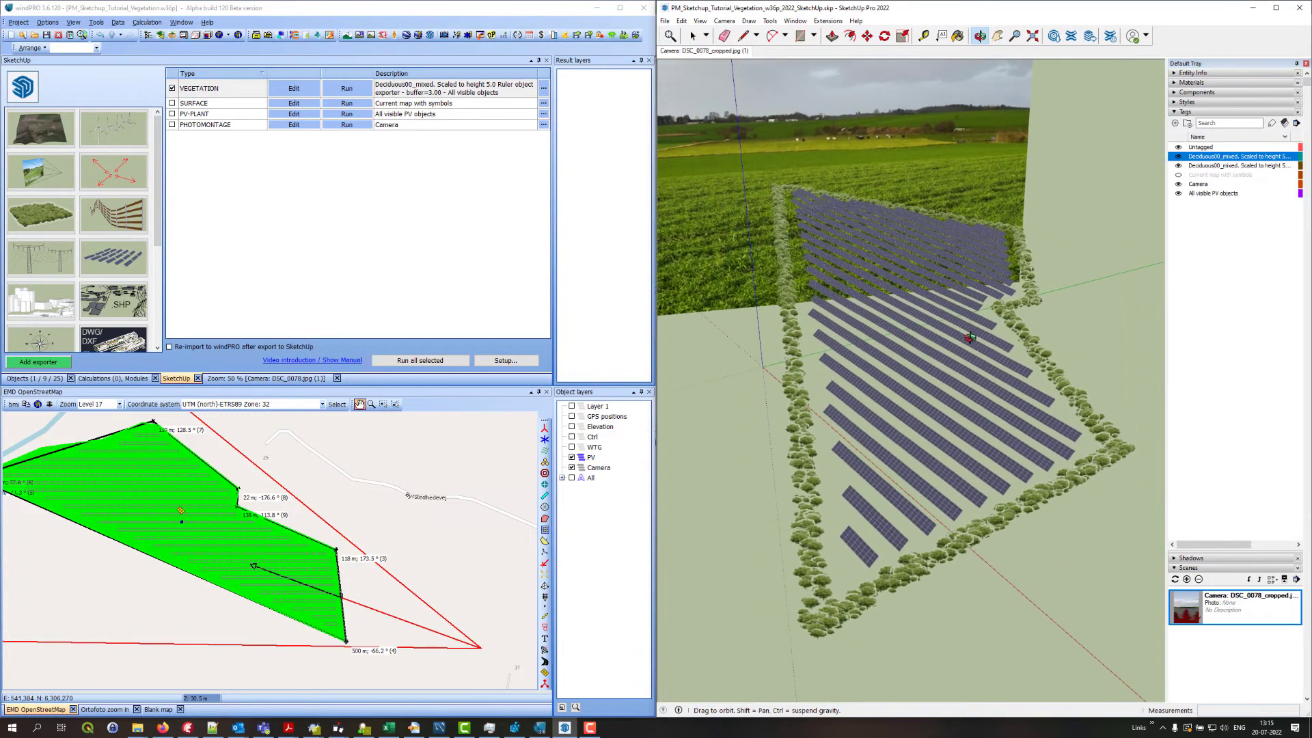
# - Hide the PV and Camera tags, select all trees, and export the selection to windPRO
pyautogui.click(1178, 194)
pyautogui.click(1177, 184)
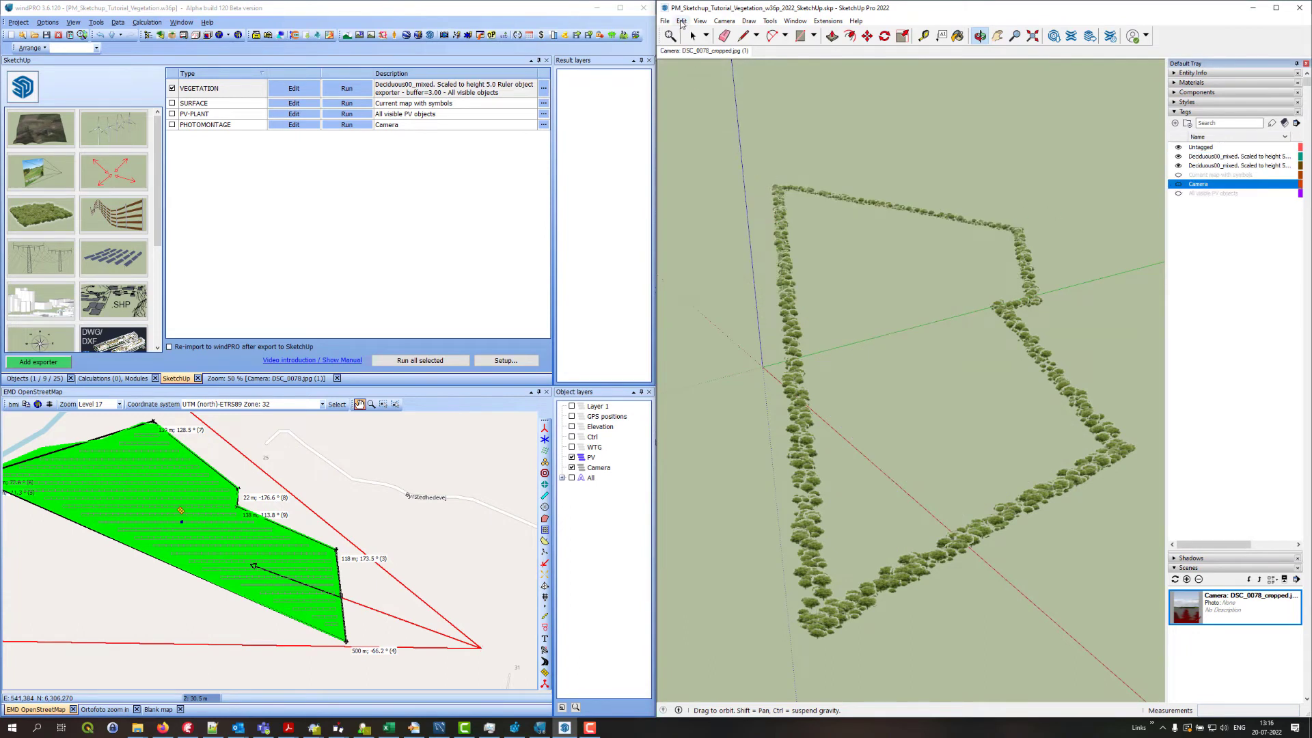
pyautogui.click(692, 36)
pyautogui.moveTo(722, 118); pyautogui.dragTo(1152, 656)
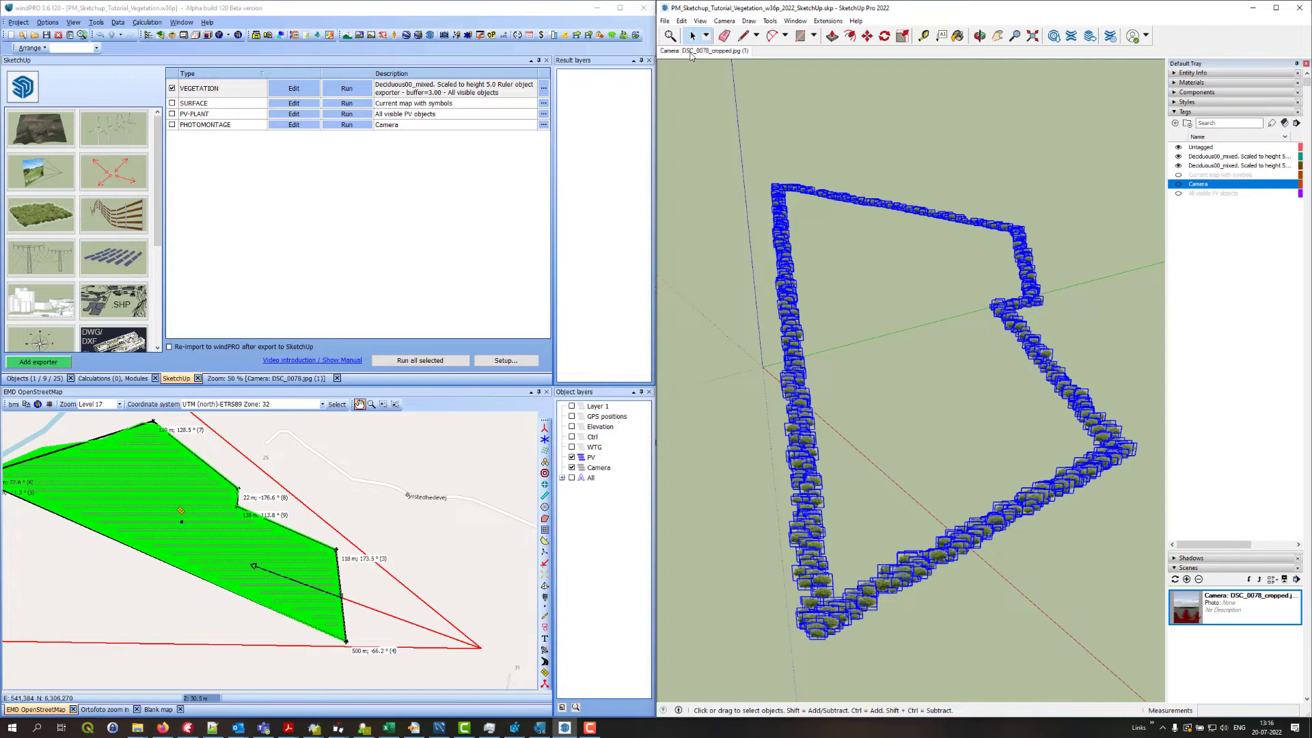
pyautogui.click(691, 55)
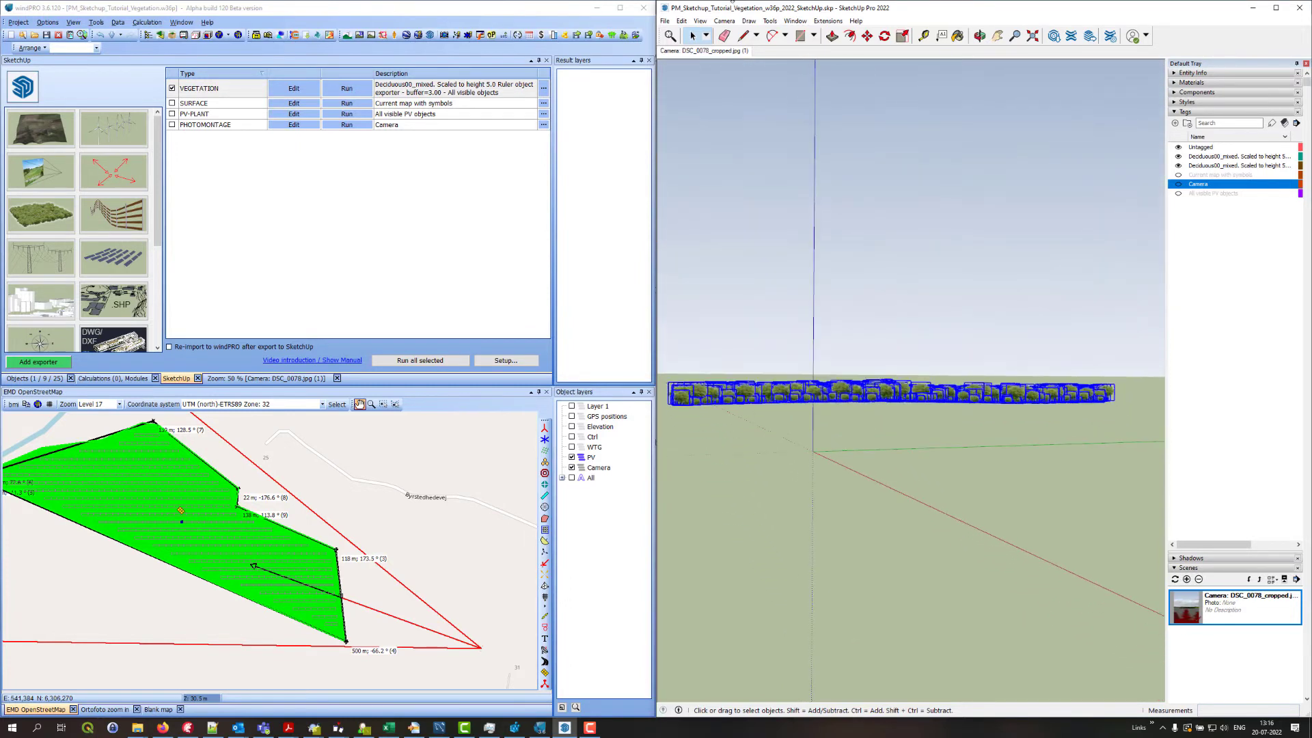
pyautogui.click(770, 22)
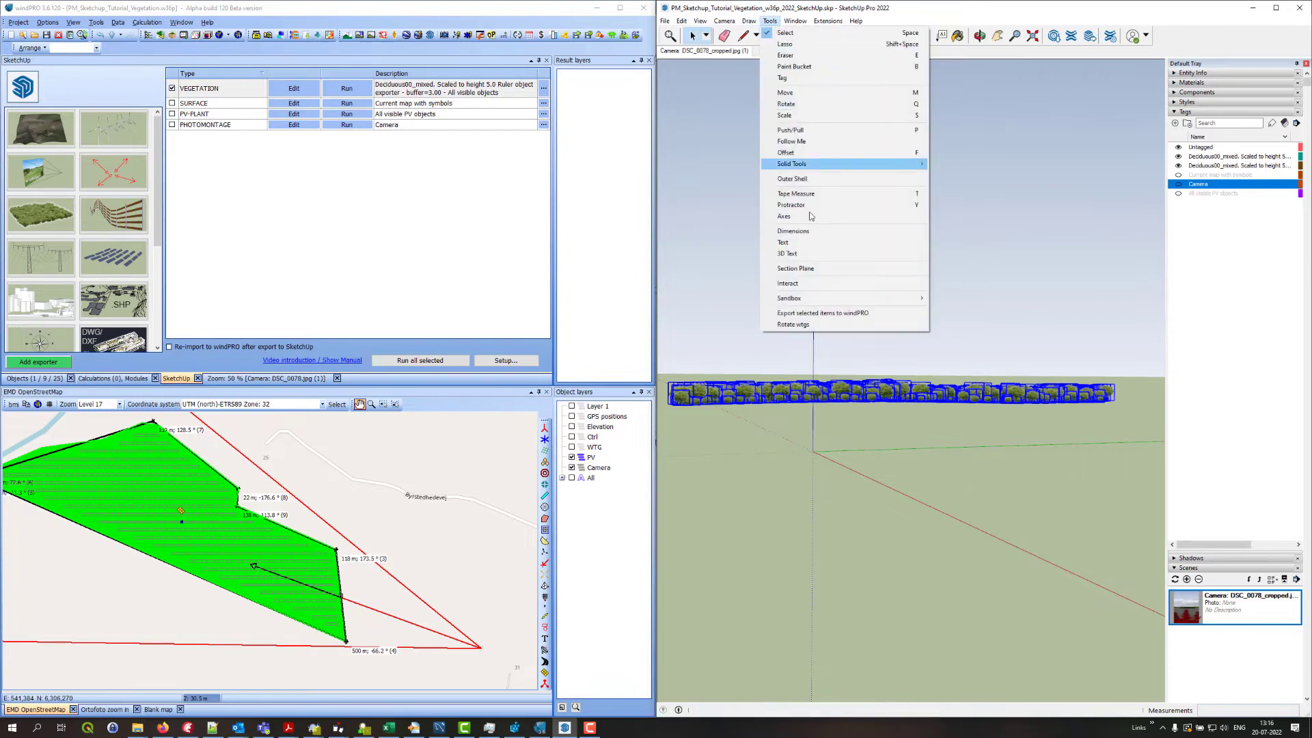
pyautogui.click(814, 313)
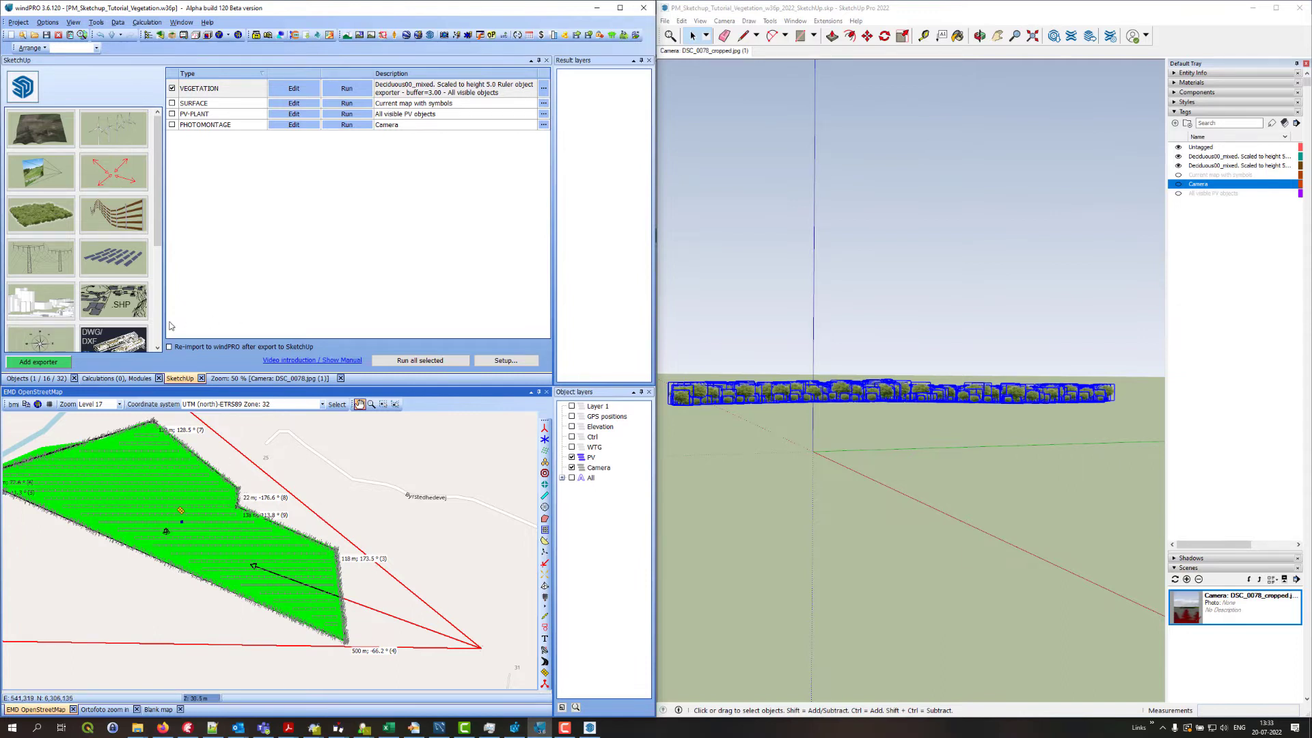
# - Render the DSC_0078.jpg photomontage and pan to check the trees screening the solar panels
pyautogui.click(243, 378)
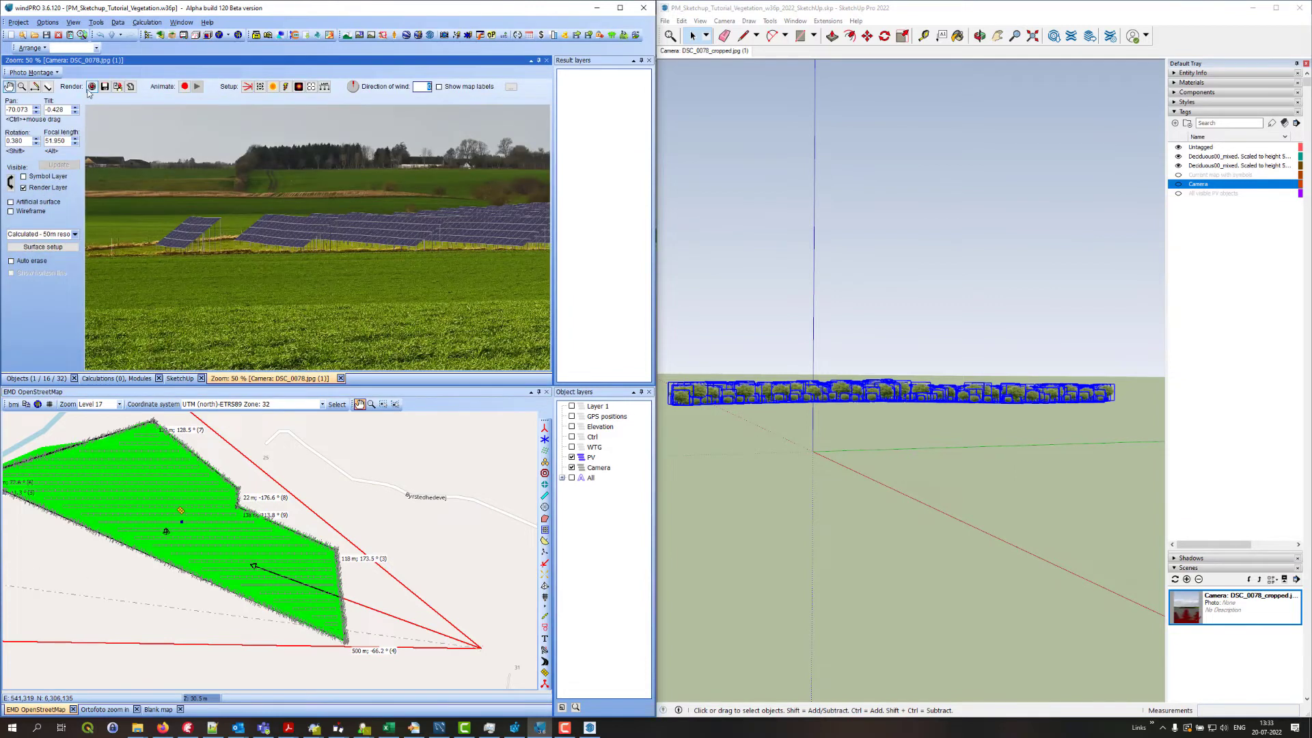
pyautogui.click(93, 86)
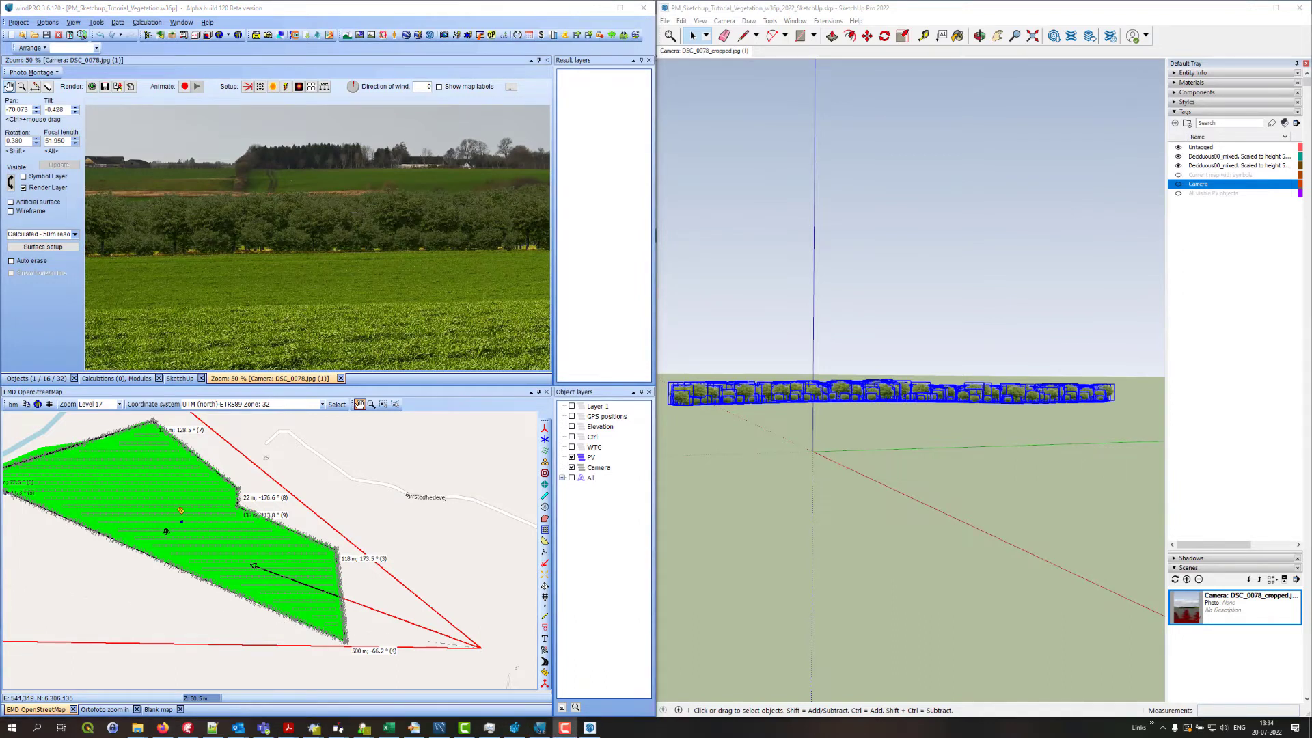
pyautogui.moveTo(205, 239); pyautogui.dragTo(341, 251)
pyautogui.moveTo(234, 249)
pyautogui.mouseDown()
pyautogui.moveTo(331, 252)
pyautogui.moveTo(240, 251)
pyautogui.mouseUp()
pyautogui.moveTo(374, 257)
pyautogui.mouseDown()
pyautogui.moveTo(422, 261)
pyautogui.moveTo(215, 253)
pyautogui.moveTo(373, 257)
pyautogui.mouseUp()
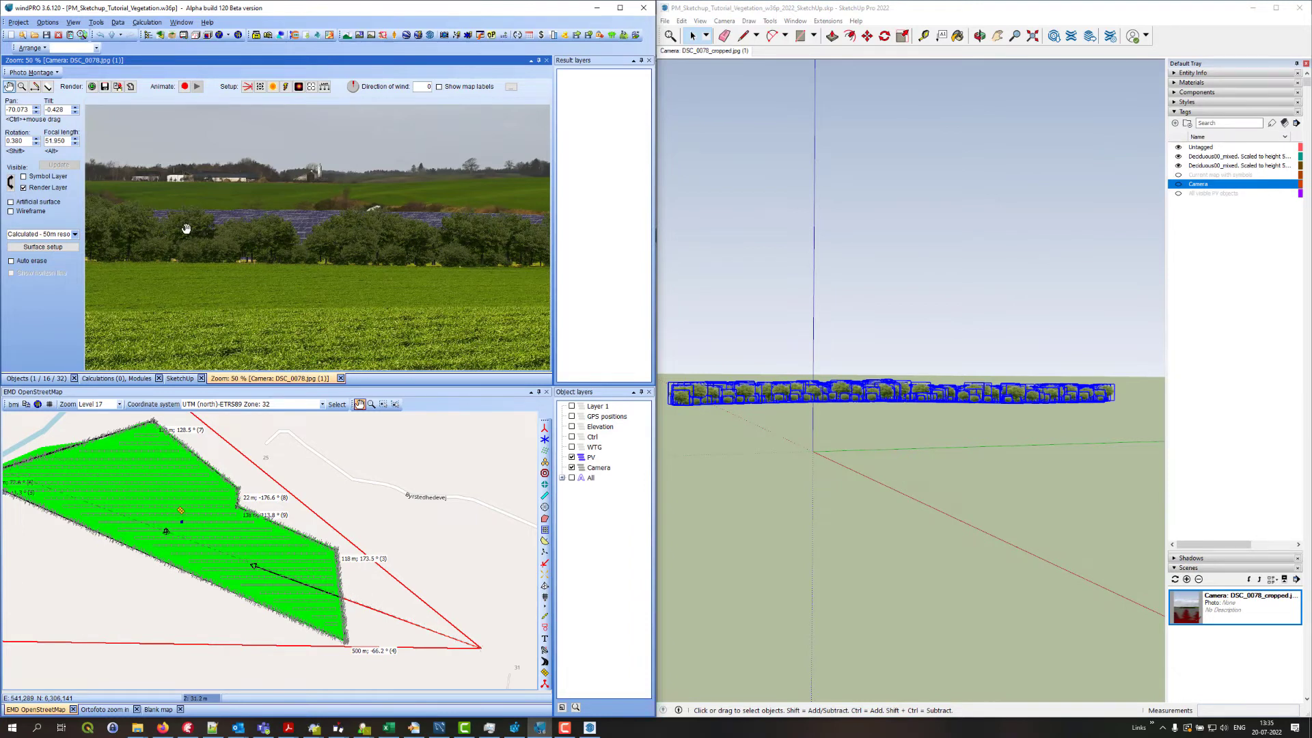
# - Set the tree object's properties to light the trees with ambient light
pyautogui.rightClick(168, 533)
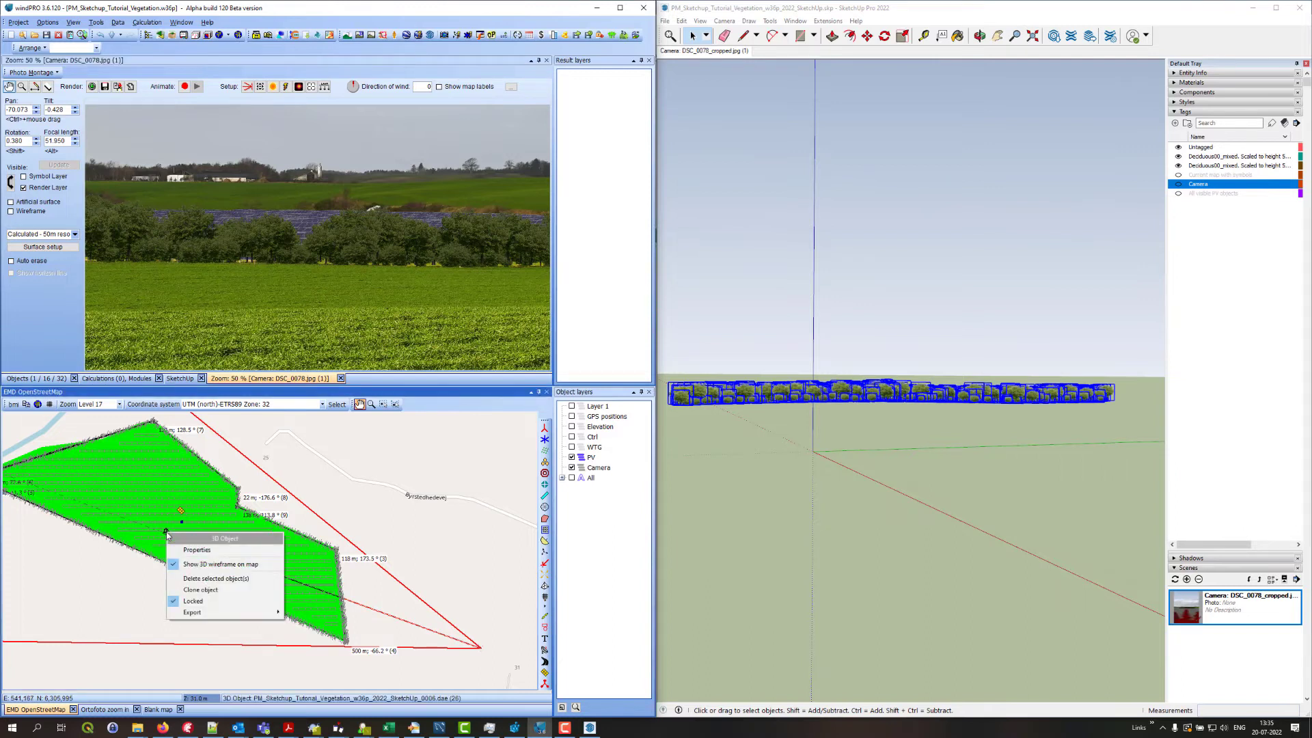
pyautogui.click(199, 550)
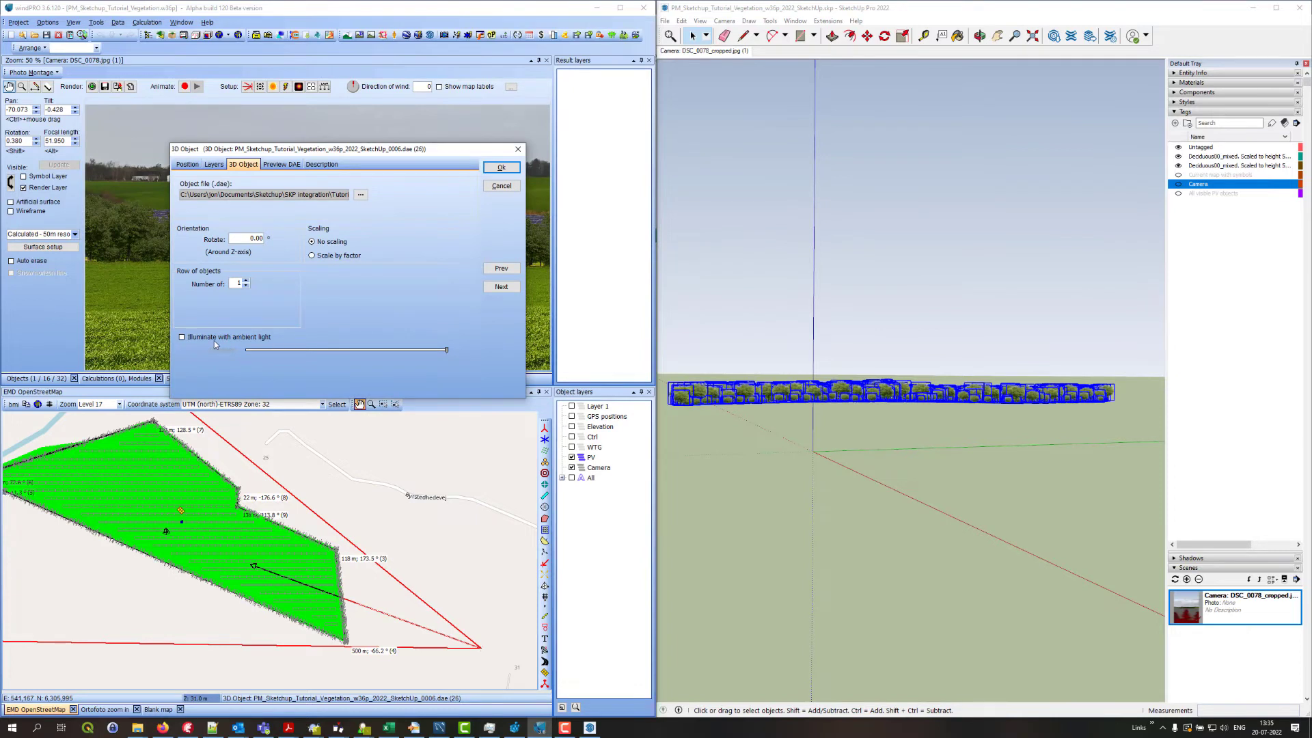
pyautogui.click(181, 337)
pyautogui.moveTo(383, 150)
pyautogui.mouseDown()
pyautogui.moveTo(559, 198)
pyautogui.moveTo(685, 203)
pyautogui.mouseUp()
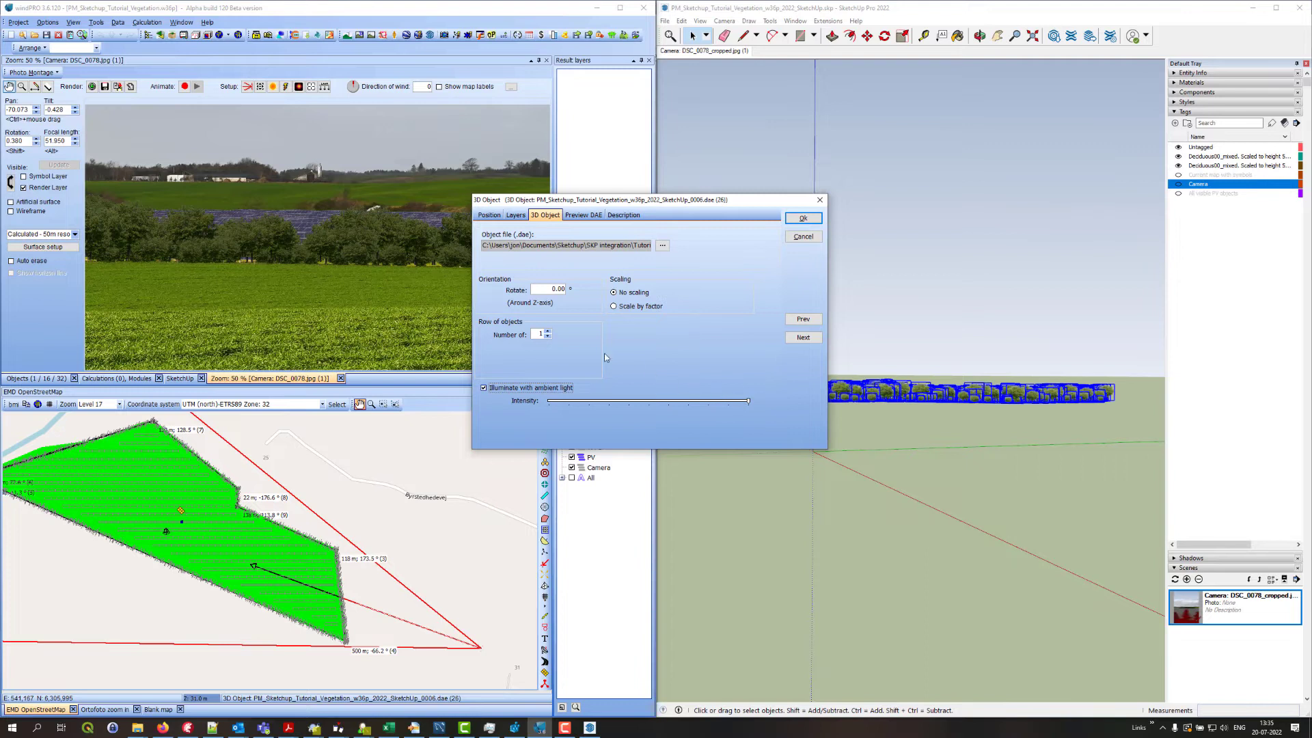
pyautogui.click(748, 404)
pyautogui.click(803, 219)
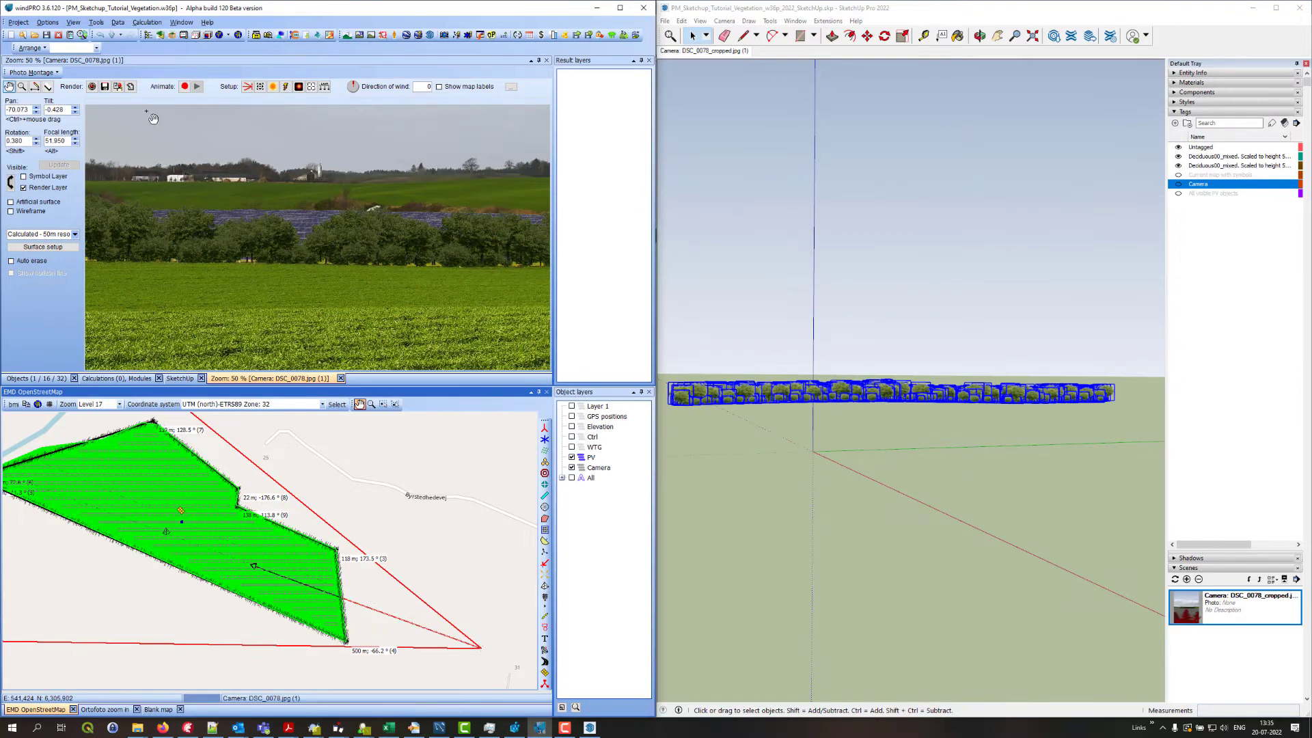
# - Re-render the photomontage and pan and zoom to view the full lit tree row
pyautogui.click(92, 88)
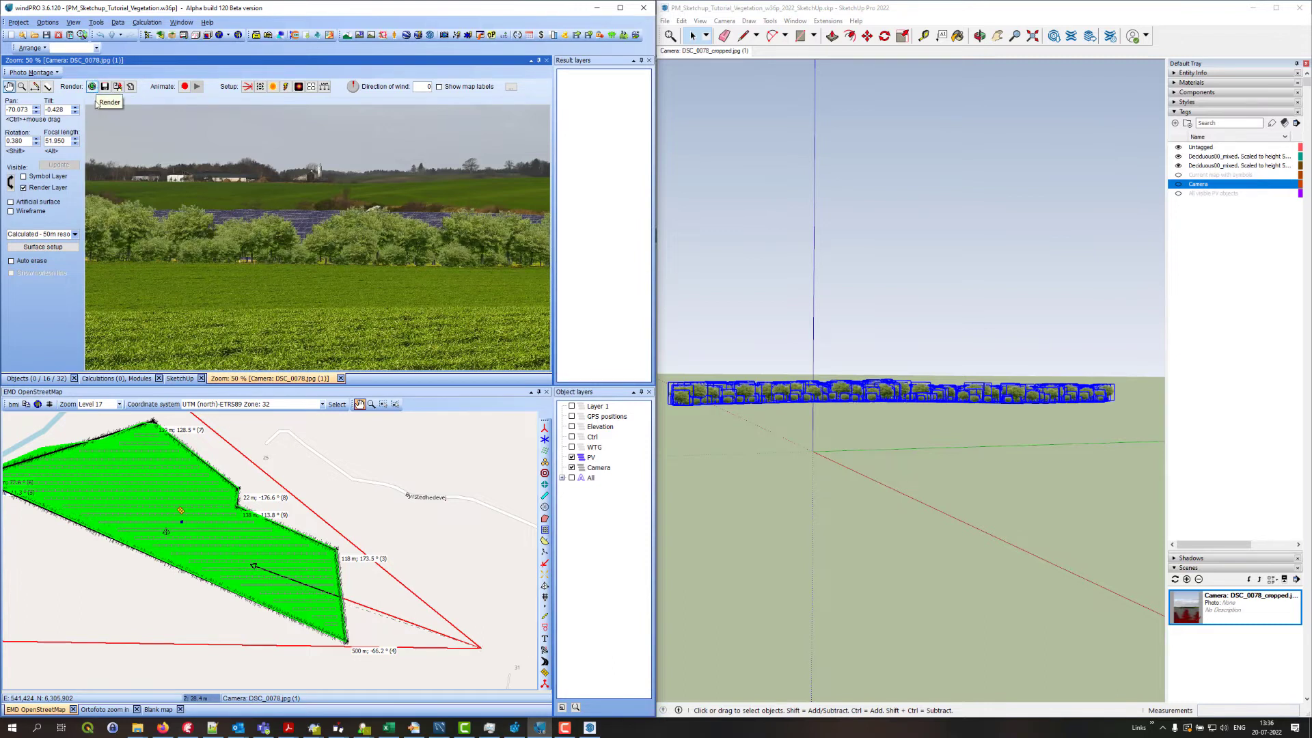
pyautogui.moveTo(182, 266); pyautogui.dragTo(371, 273)
pyautogui.moveTo(252, 275); pyautogui.dragTo(381, 287)
pyautogui.moveTo(280, 289); pyautogui.dragTo(360, 285)
pyautogui.moveTo(255, 278); pyautogui.dragTo(375, 280)
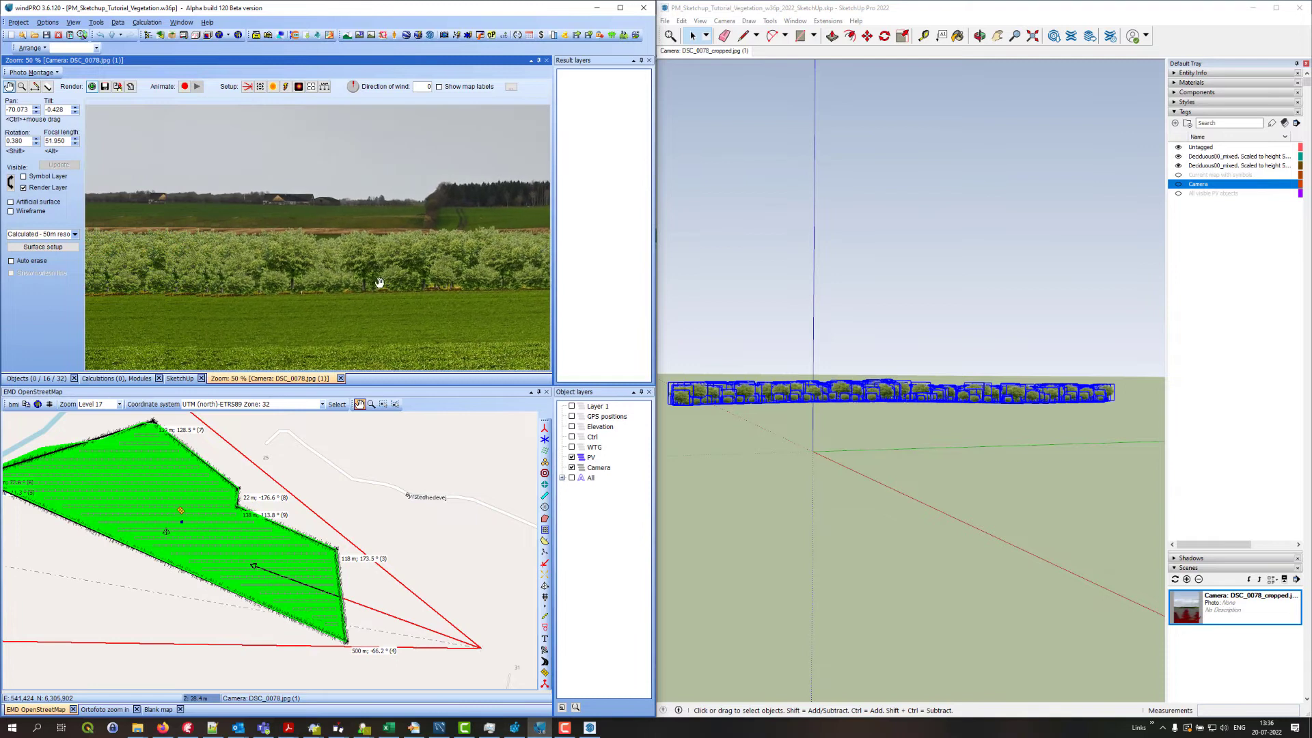
pyautogui.scroll(1, 228, 271)
pyautogui.moveTo(234, 240); pyautogui.dragTo(345, 248)
pyautogui.moveTo(263, 246); pyautogui.dragTo(377, 252)
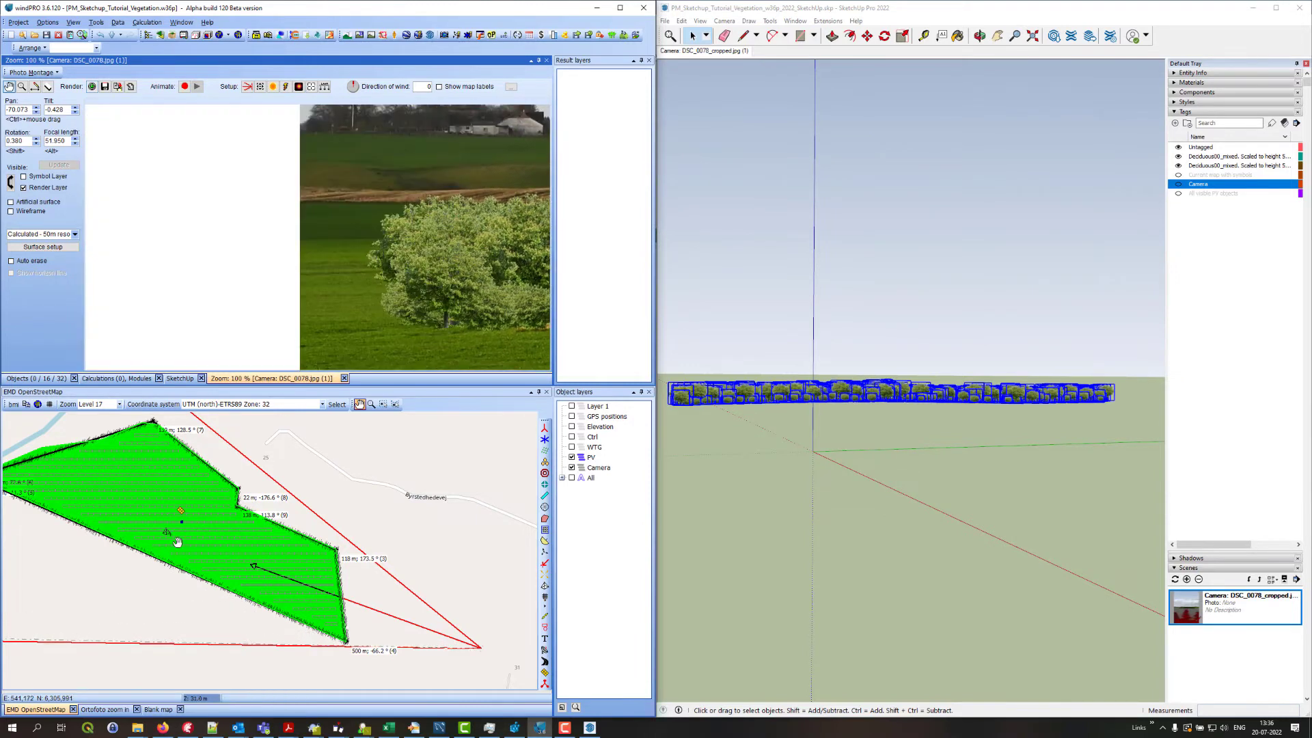
pyautogui.scroll(-1, 351, 256)
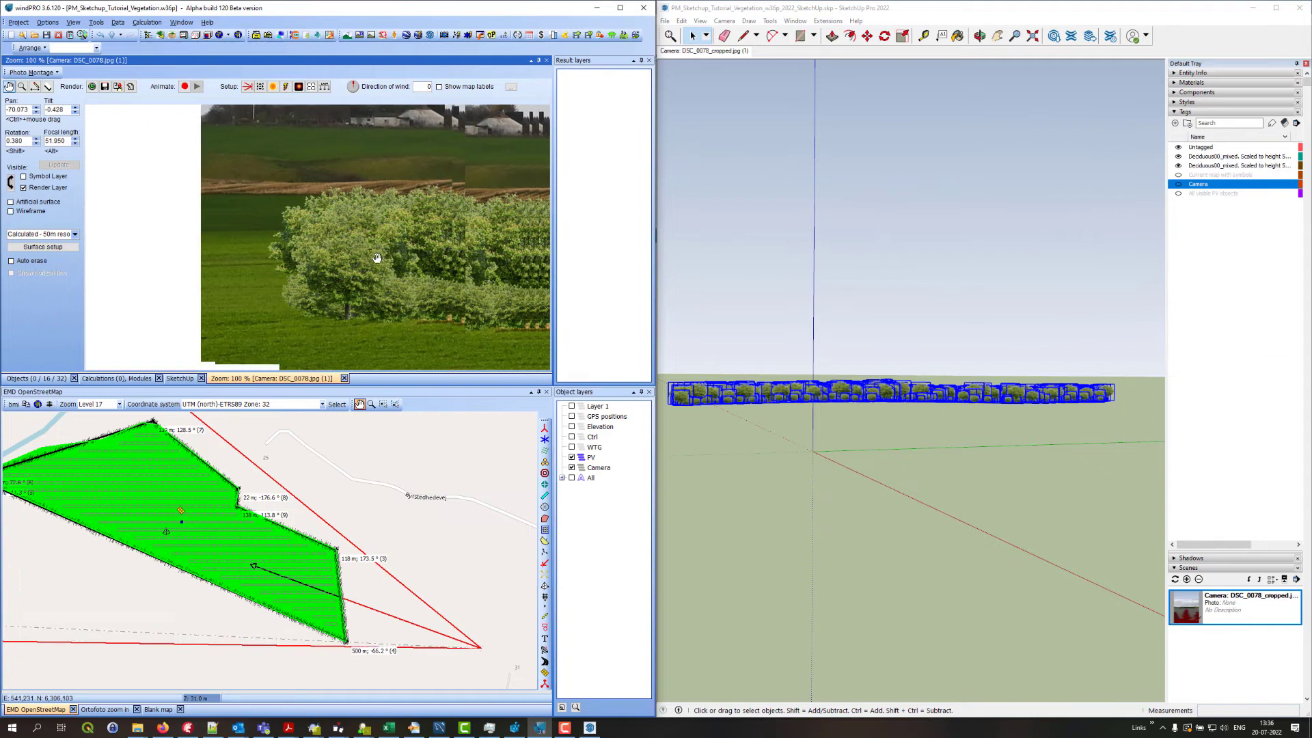
pyautogui.moveTo(469, 270); pyautogui.dragTo(327, 278)
pyautogui.moveTo(460, 274); pyautogui.dragTo(296, 276)
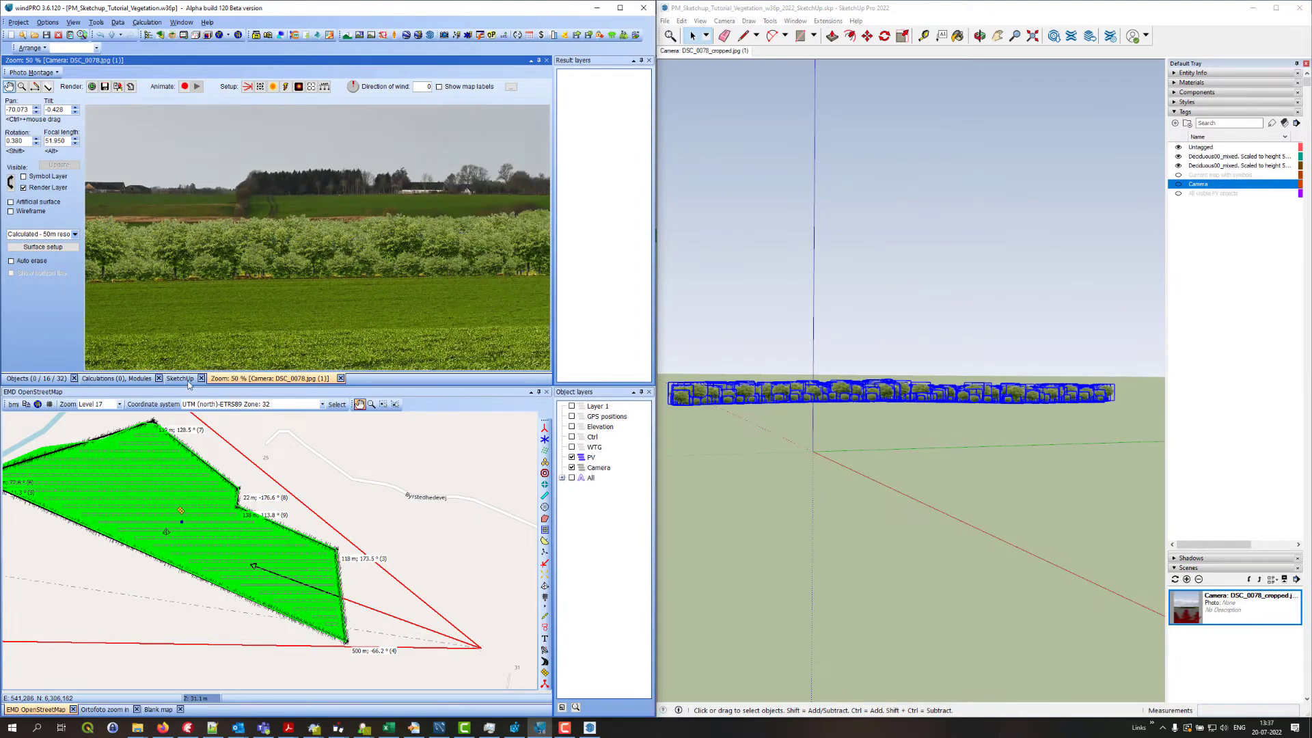
pyautogui.click(186, 379)
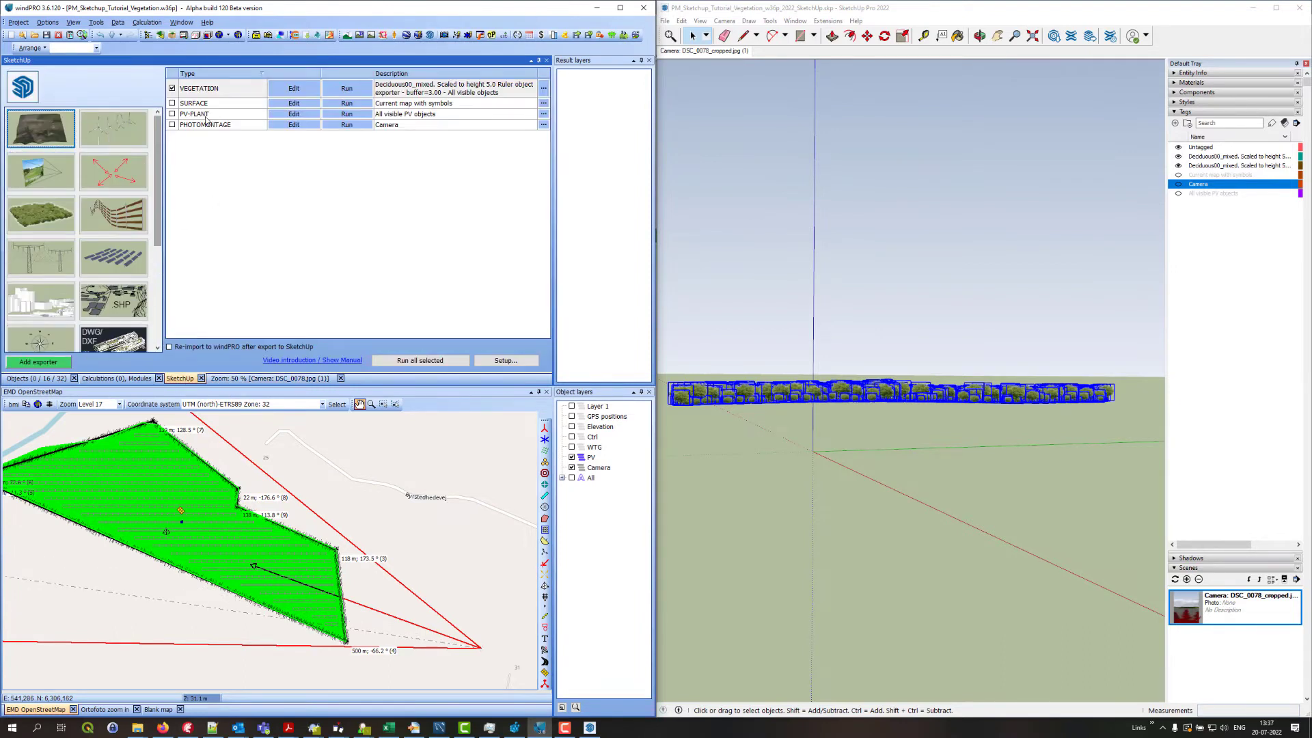
# - Set the VEGETATION exporter's SketchUp file to Deciduous01.skp and bring up its template options
pyautogui.click(294, 88)
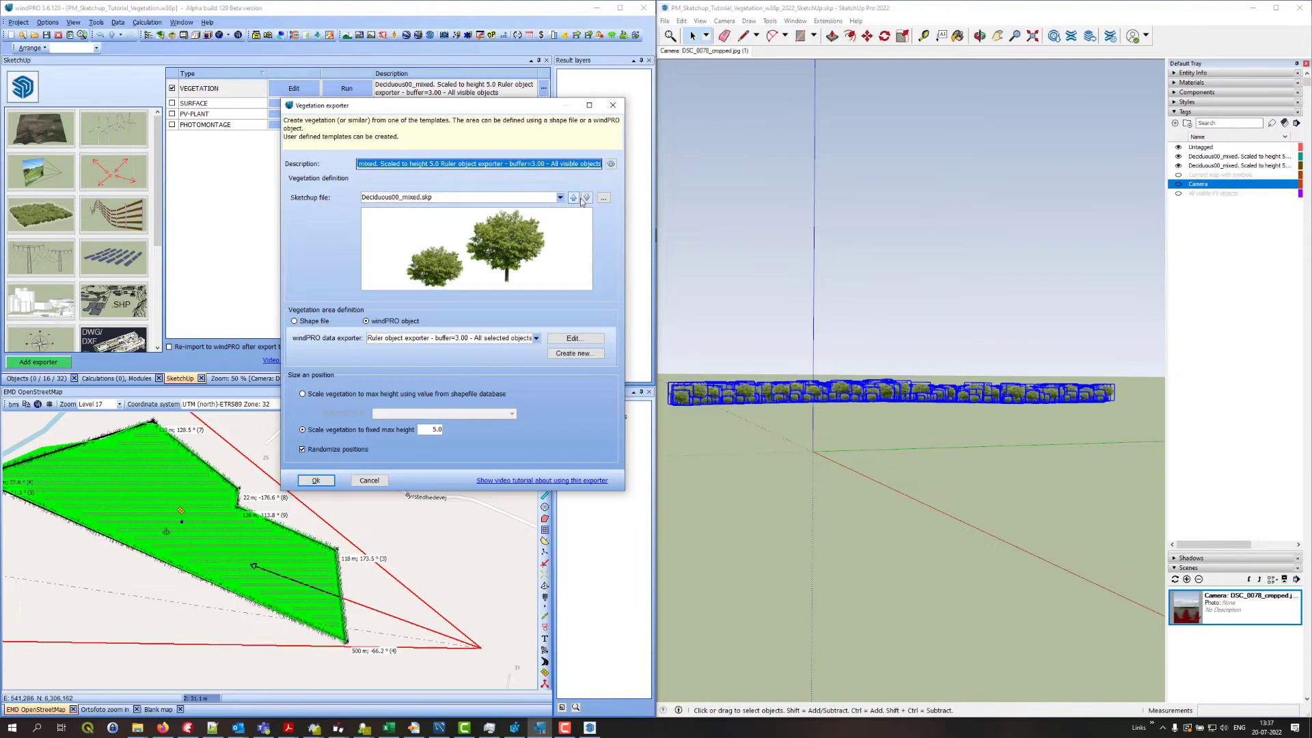
pyautogui.click(573, 202)
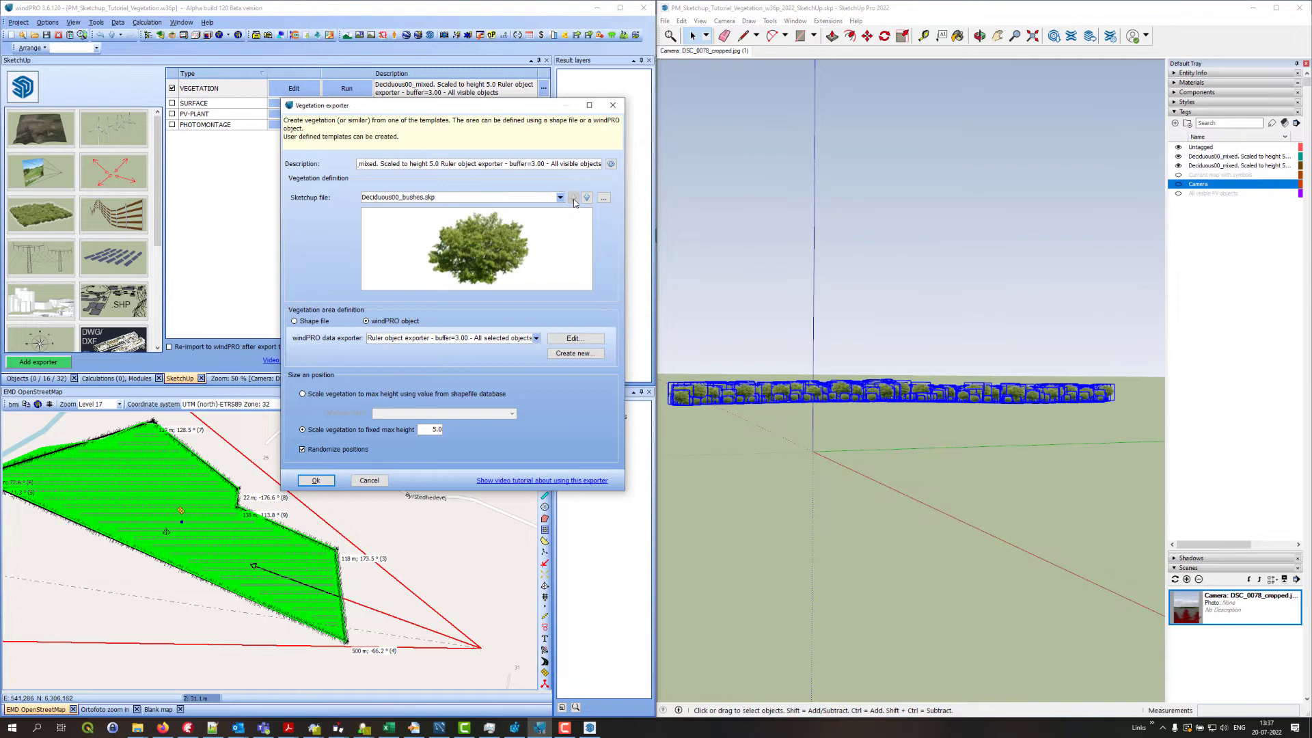
pyautogui.click(587, 198)
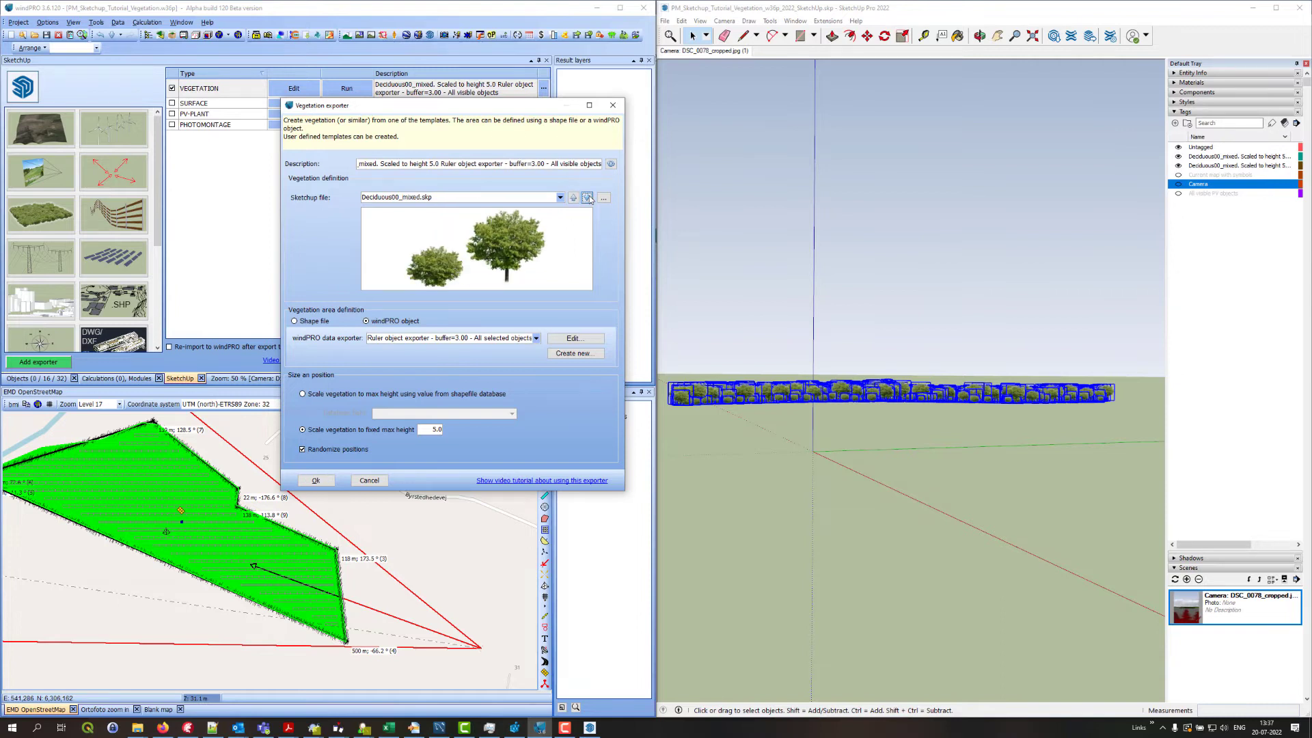
pyautogui.click(587, 198)
pyautogui.click(587, 197)
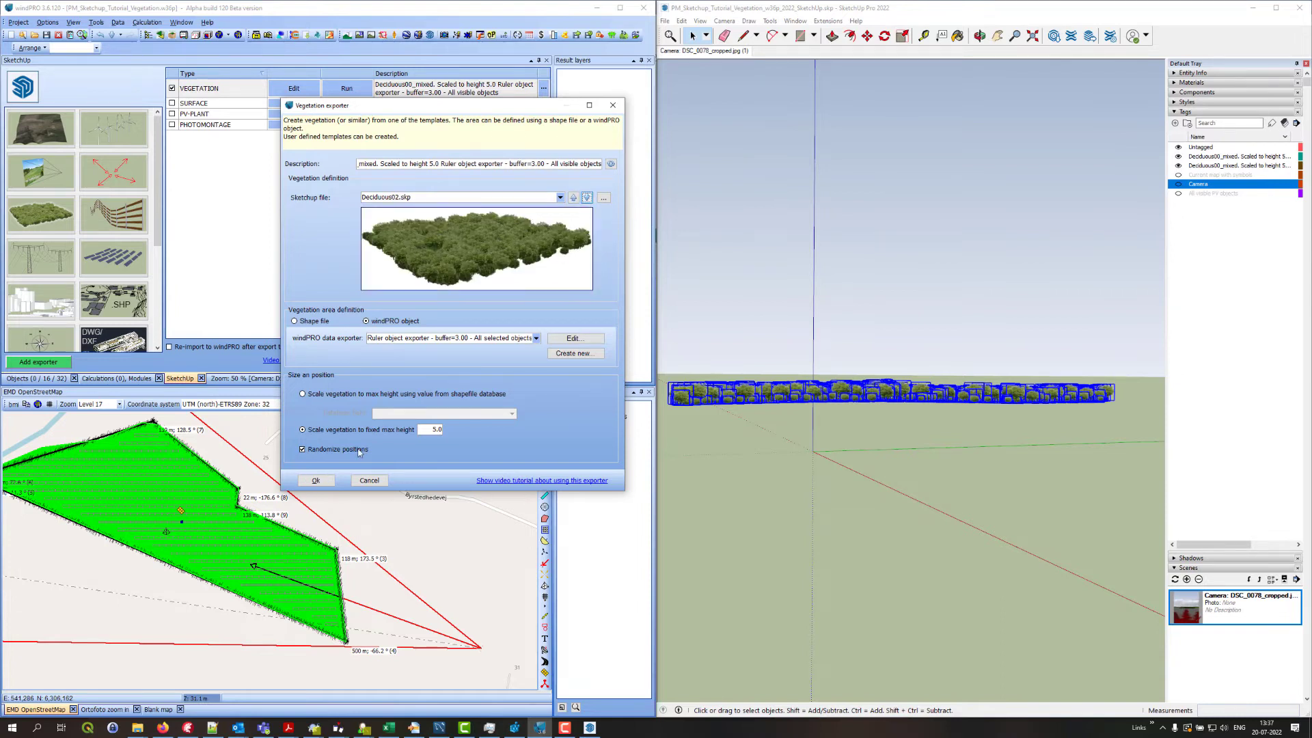
pyautogui.click(587, 198)
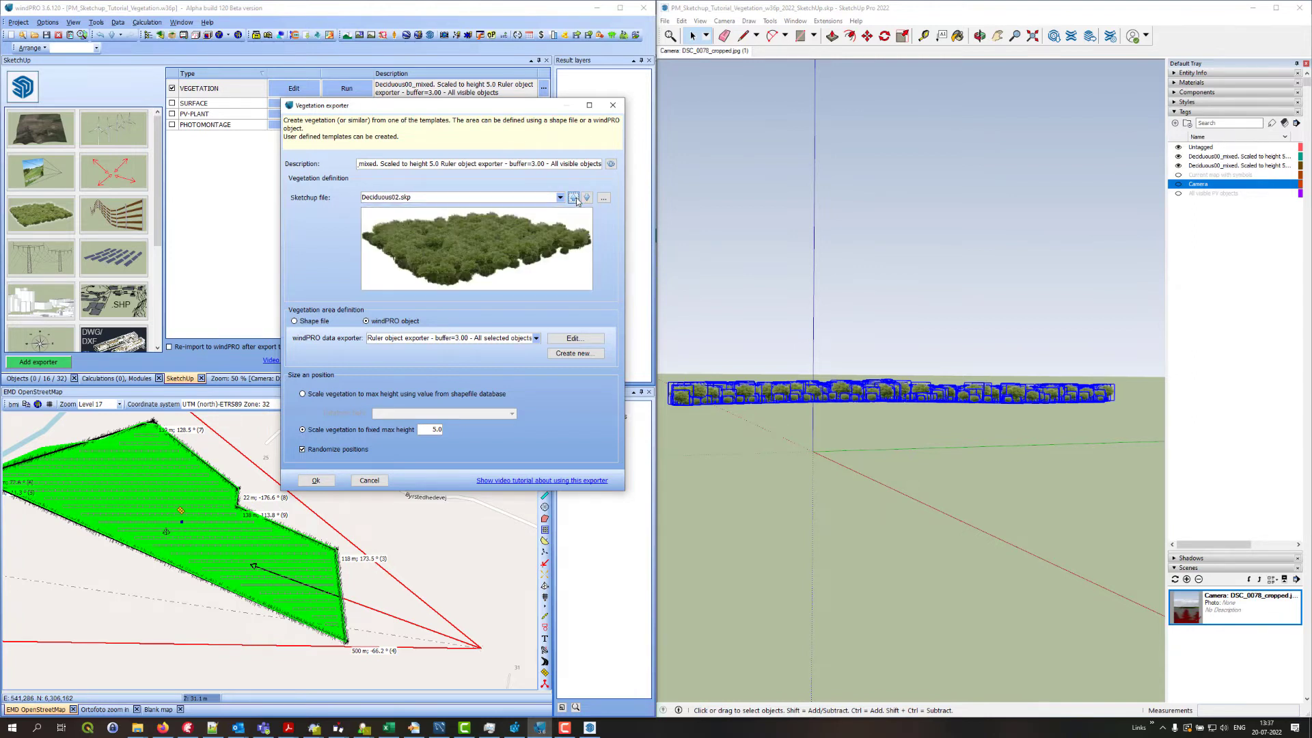
pyautogui.click(587, 199)
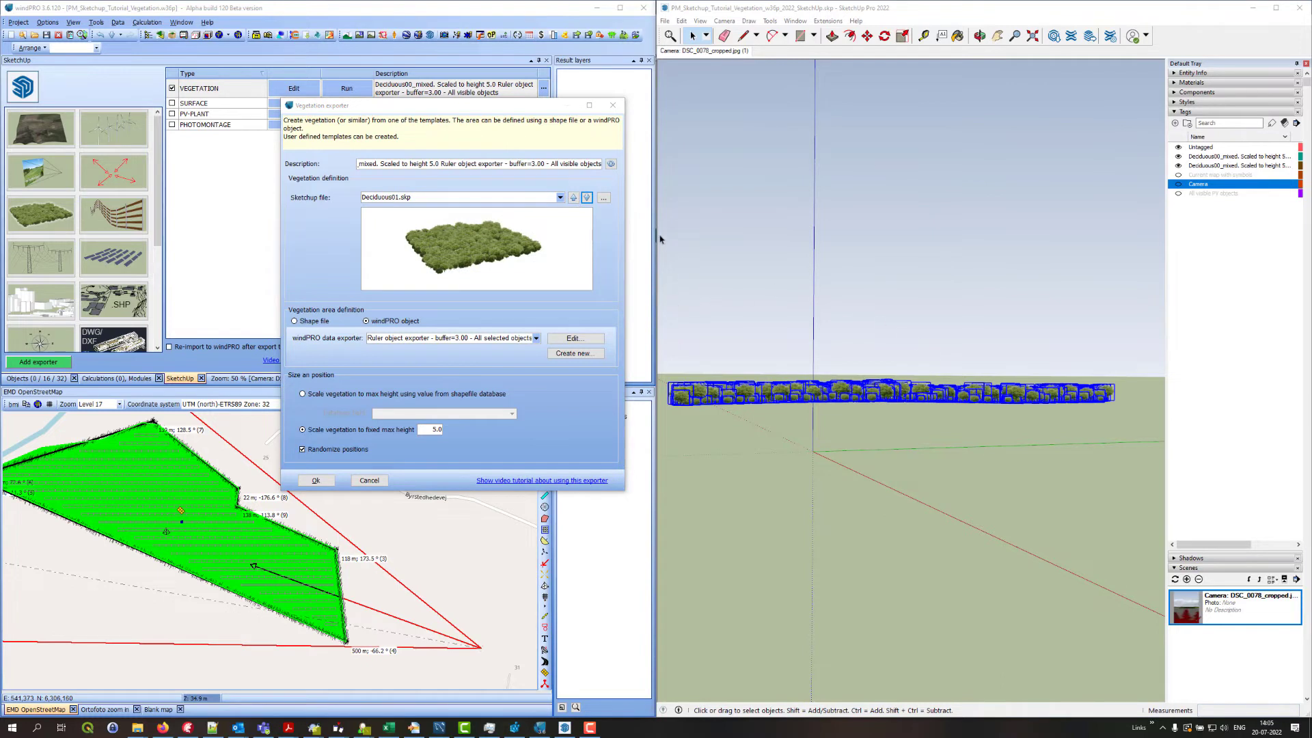
pyautogui.click(604, 197)
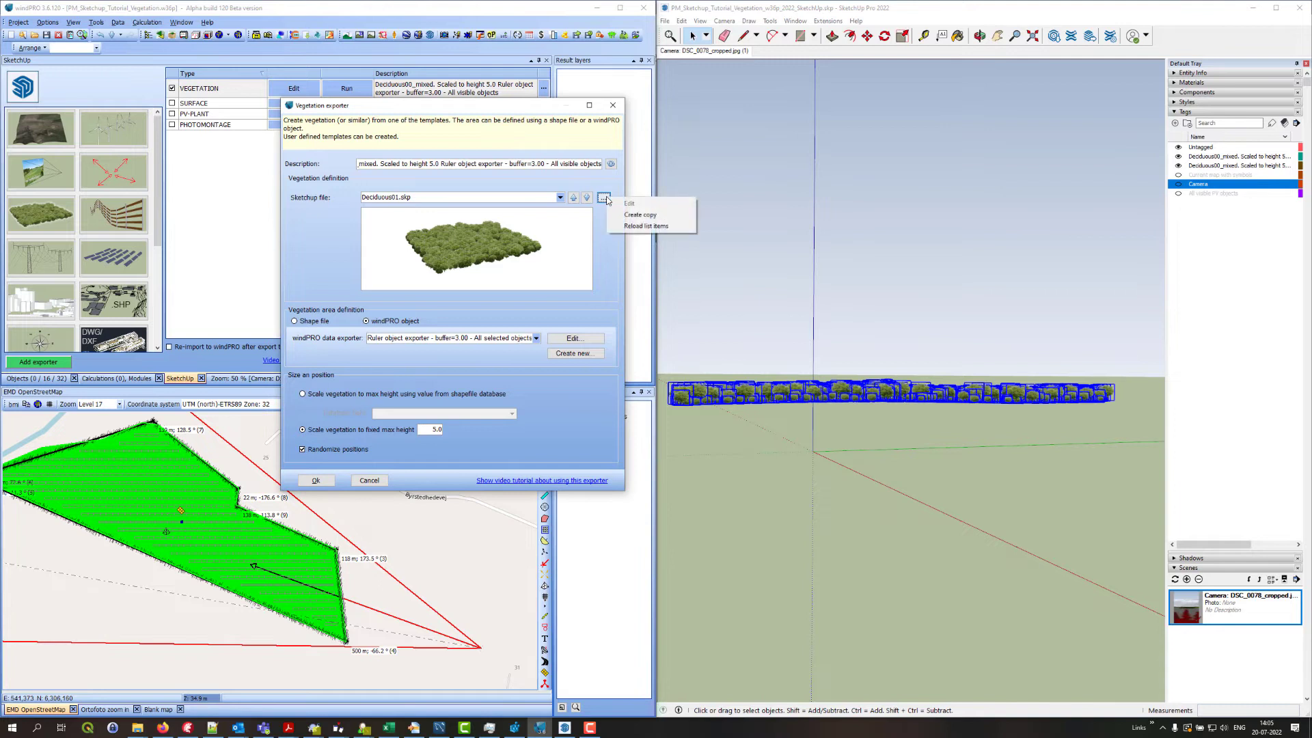
# - Save a copy of Deciduous01 as MyTemplate.skp and acknowledge the template-loading notices
pyautogui.click(642, 216)
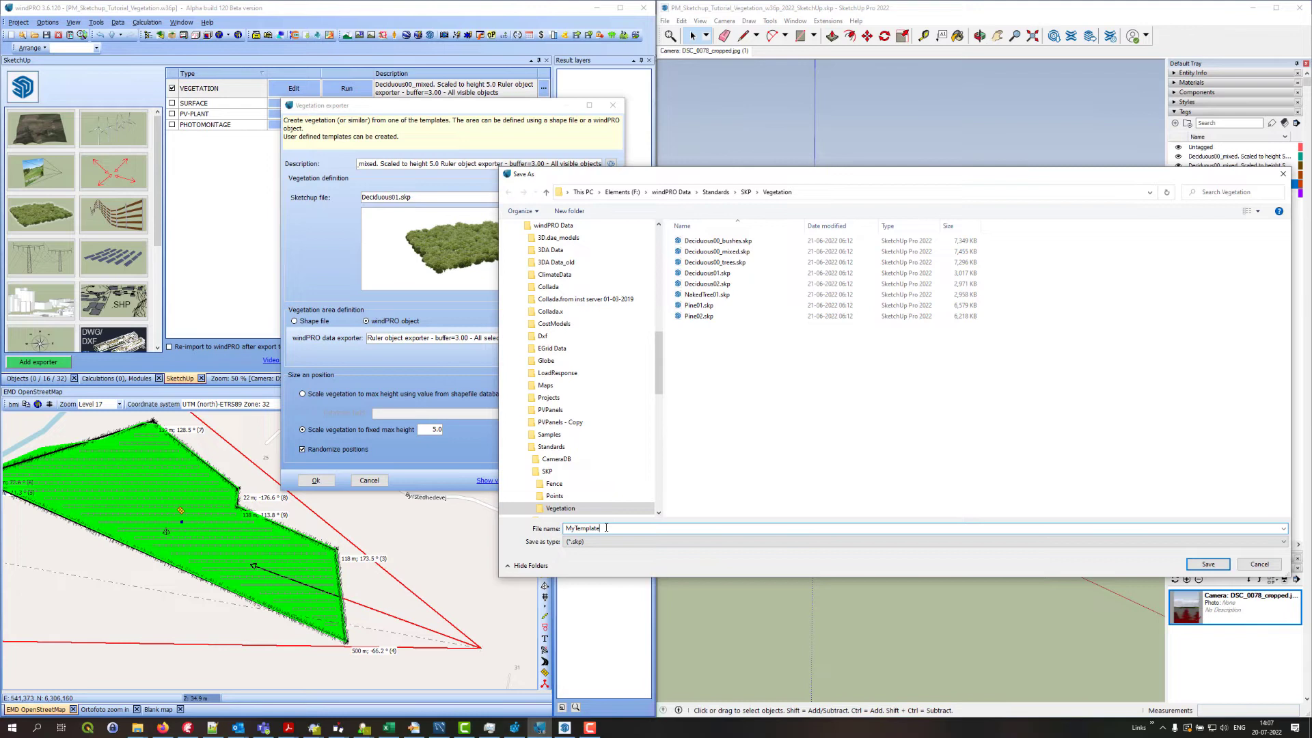
pyautogui.press('Return')
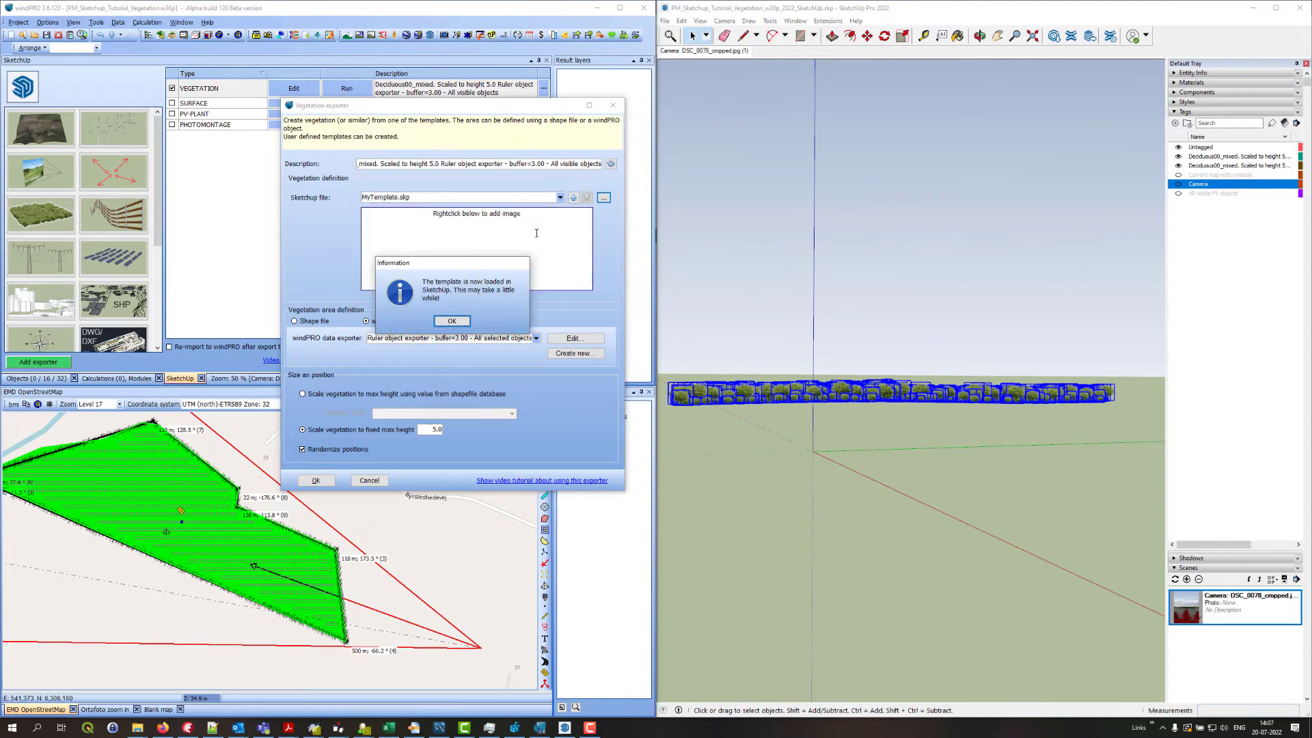
pyautogui.click(453, 321)
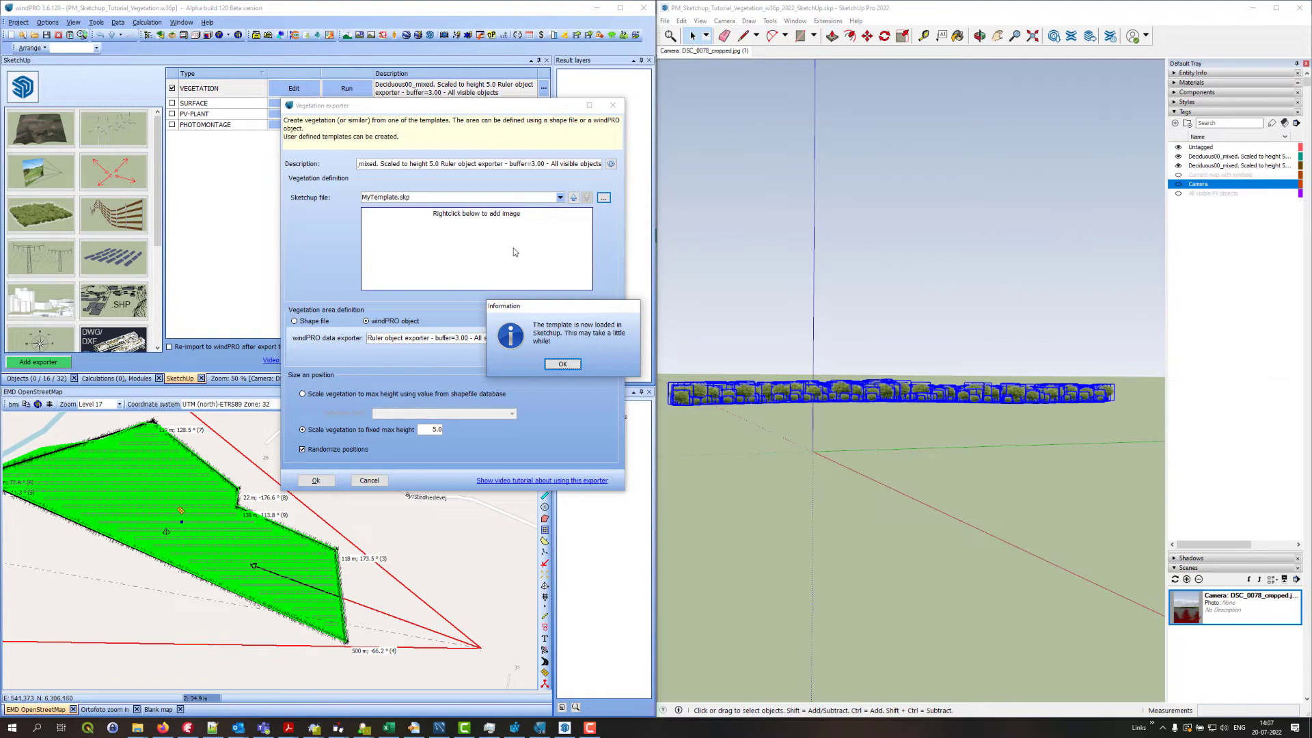
pyautogui.click(560, 366)
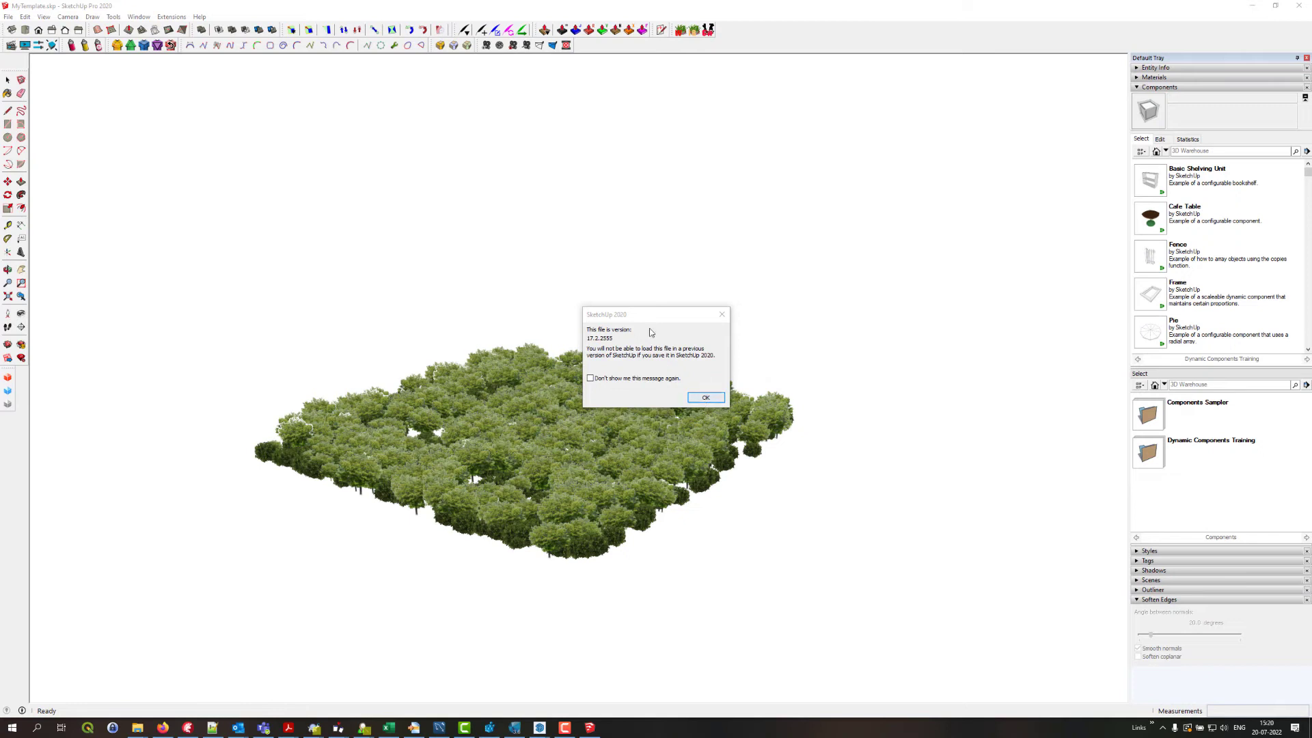
# - Move aside and dismiss the SketchUp 2020 file-version notice
pyautogui.click(629, 313)
pyautogui.moveTo(631, 306); pyautogui.dragTo(635, 258)
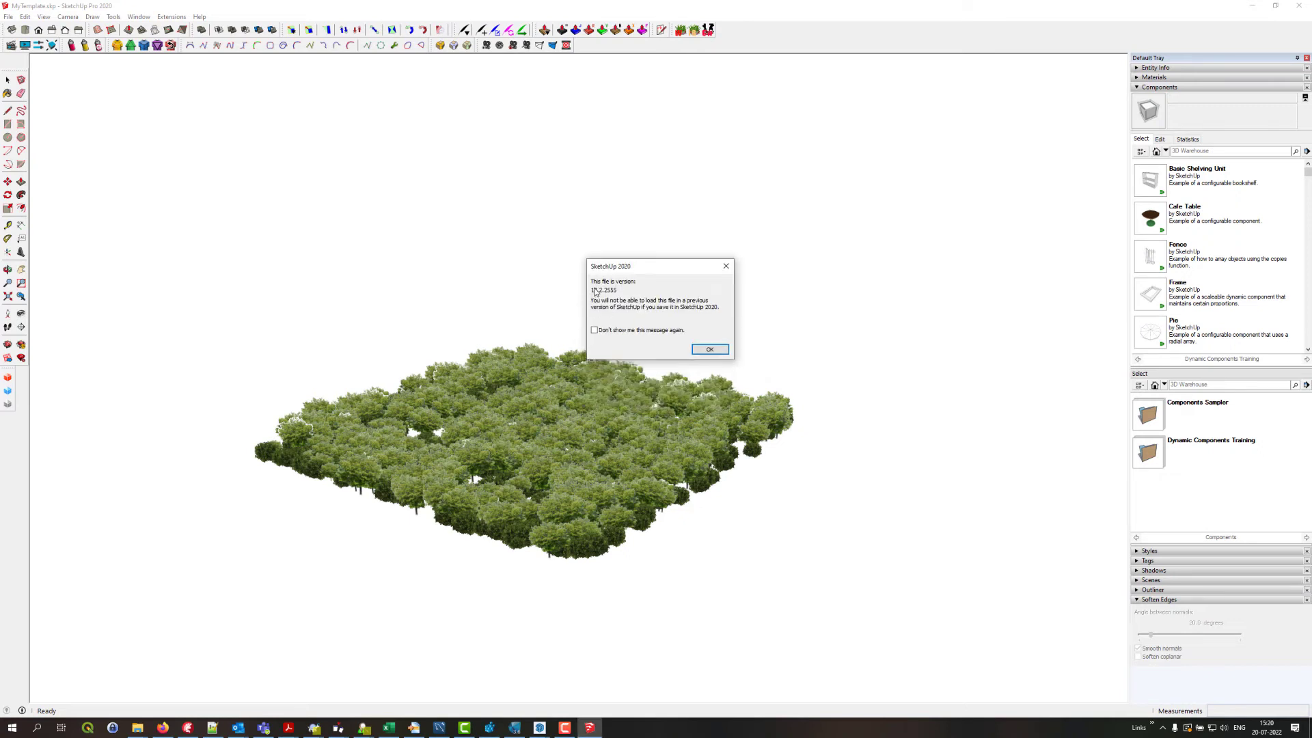
pyautogui.click(710, 350)
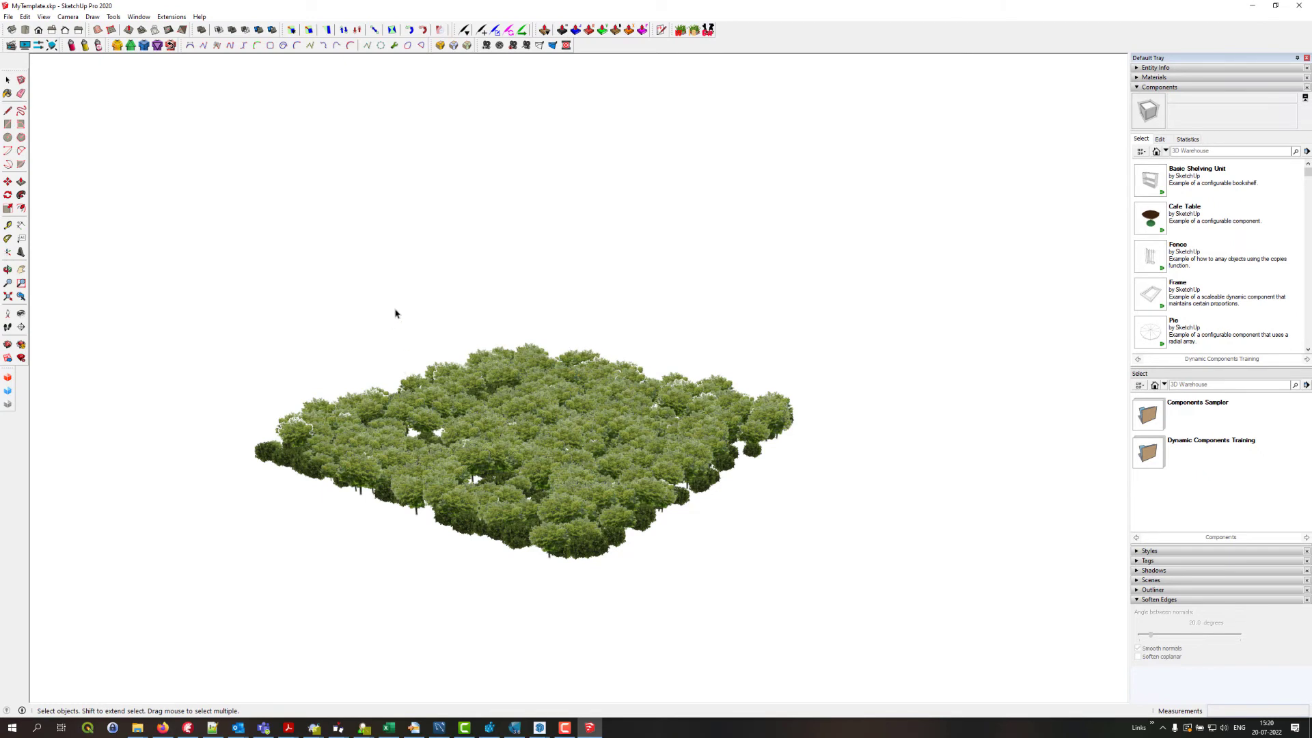
# - Orbit, zoom and pan to inspect the deciduous tree patch from several angles
pyautogui.click(7, 269)
pyautogui.moveTo(280, 372); pyautogui.dragTo(360, 480)
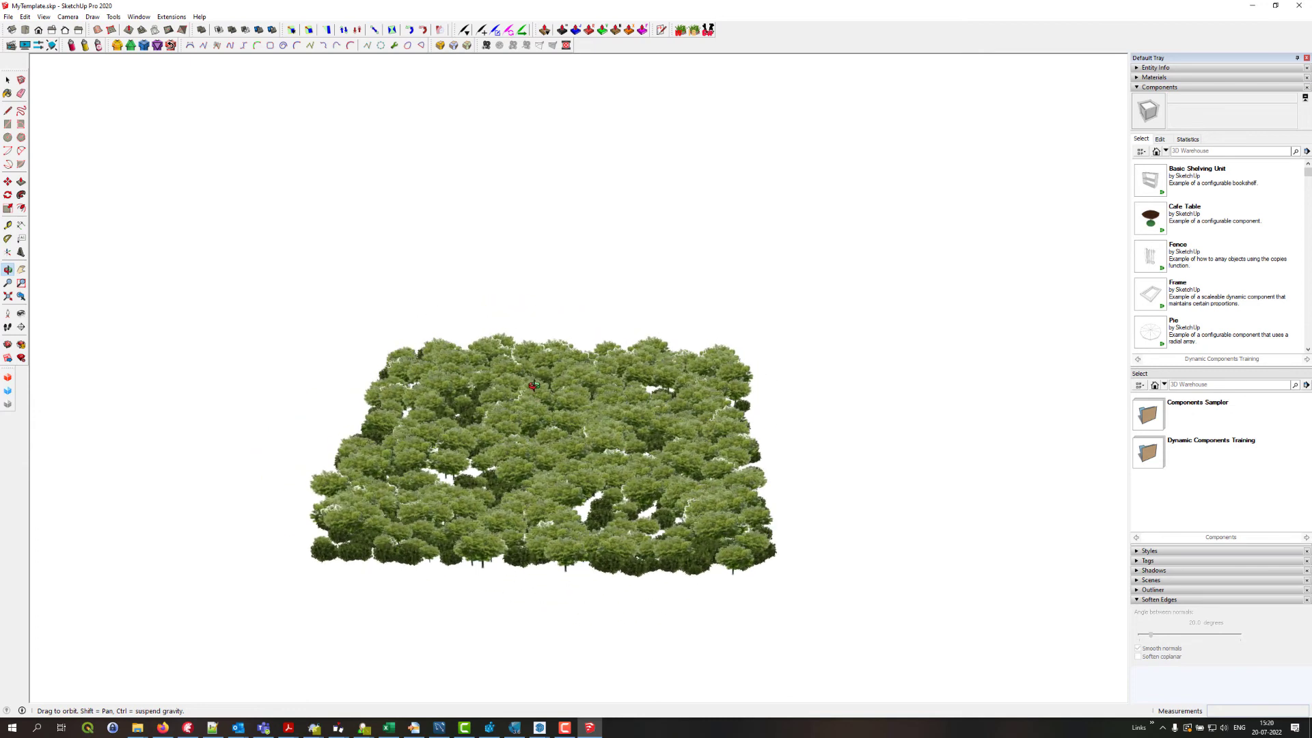
pyautogui.moveTo(533, 374); pyautogui.dragTo(219, 442)
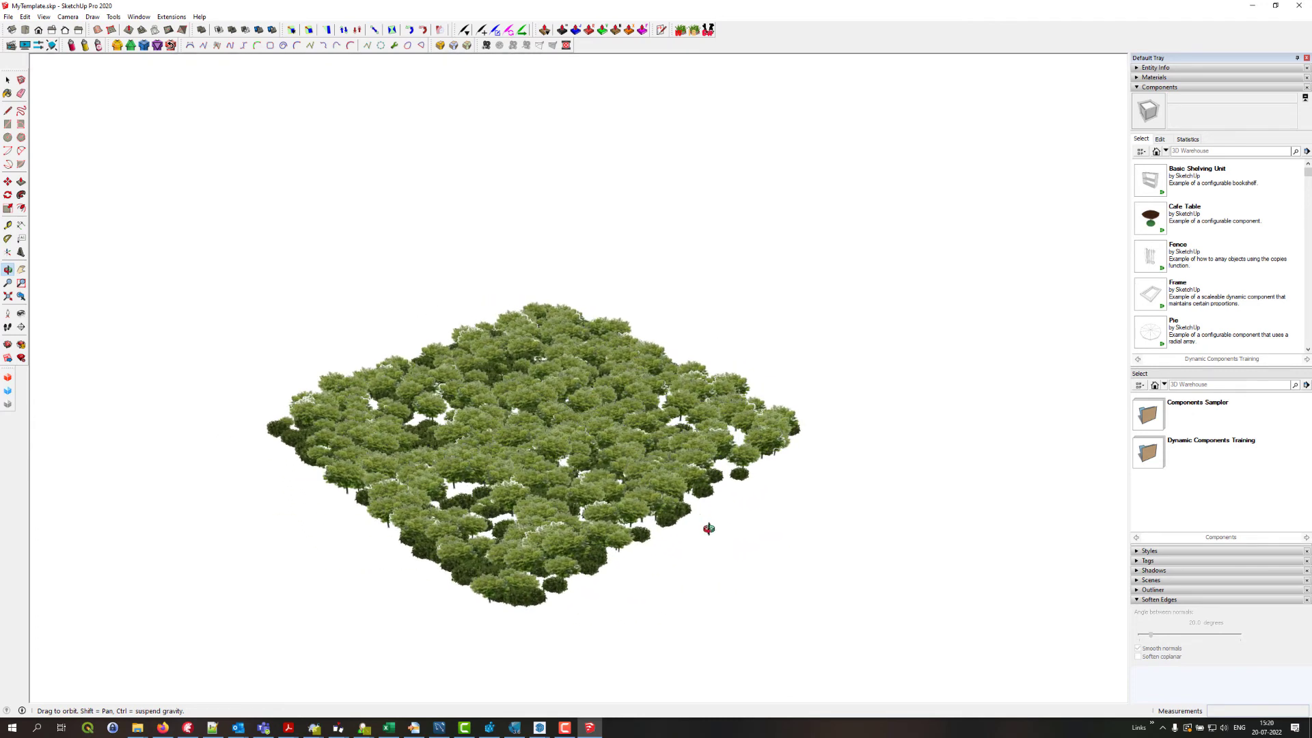
pyautogui.moveTo(711, 530); pyautogui.dragTo(543, 447)
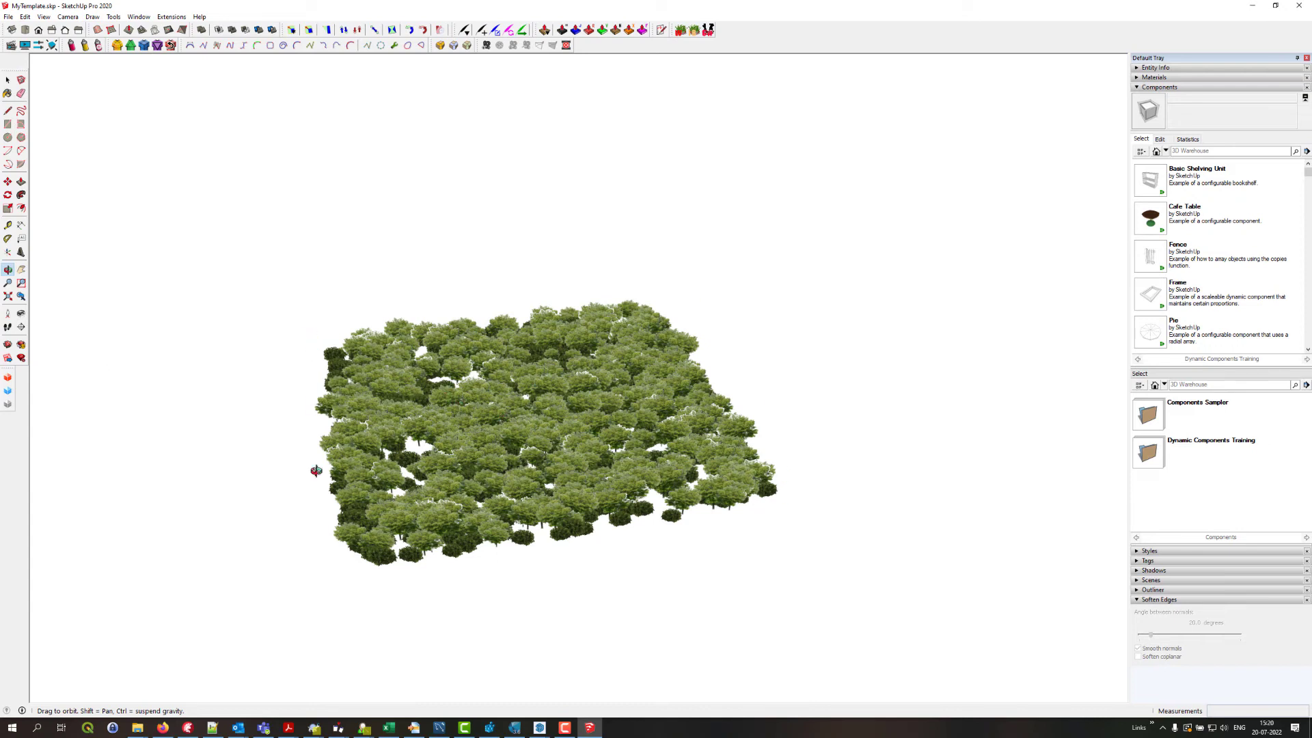
pyautogui.moveTo(258, 530); pyautogui.dragTo(269, 498)
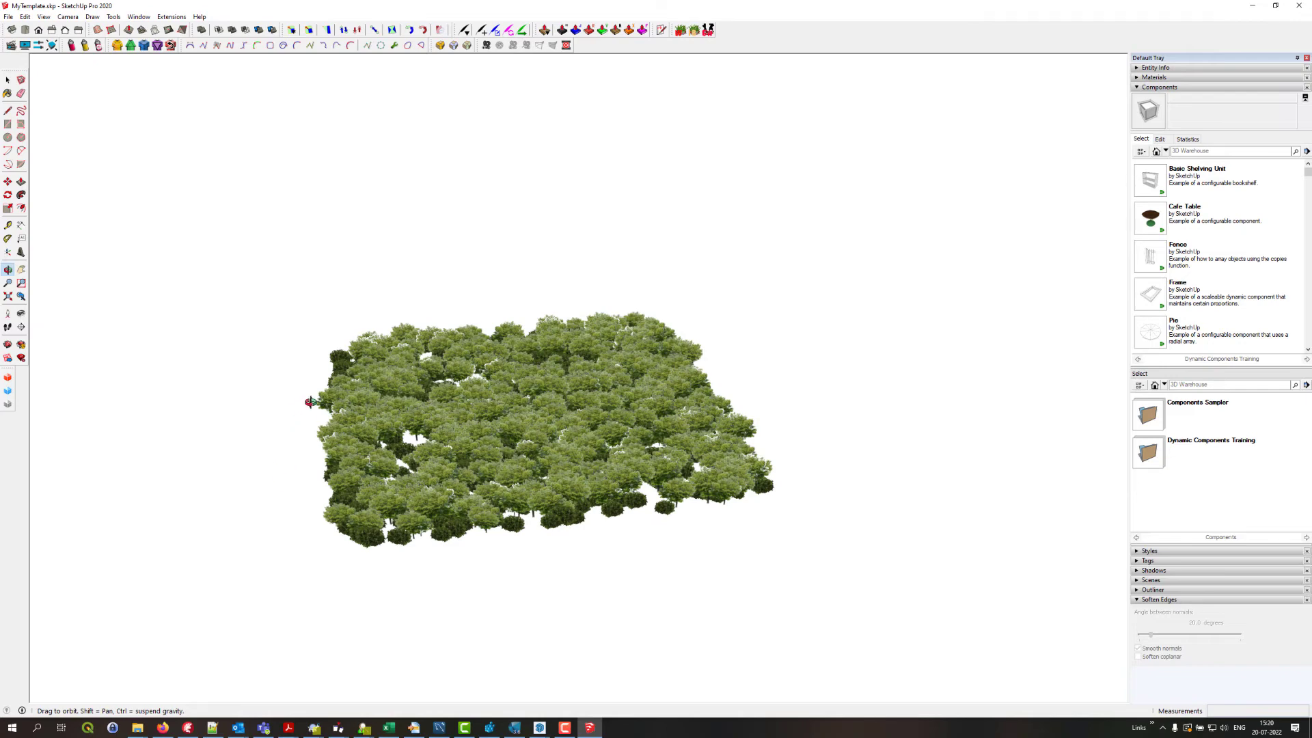
pyautogui.scroll(2, 462, 435)
pyautogui.scroll(2, 462, 434)
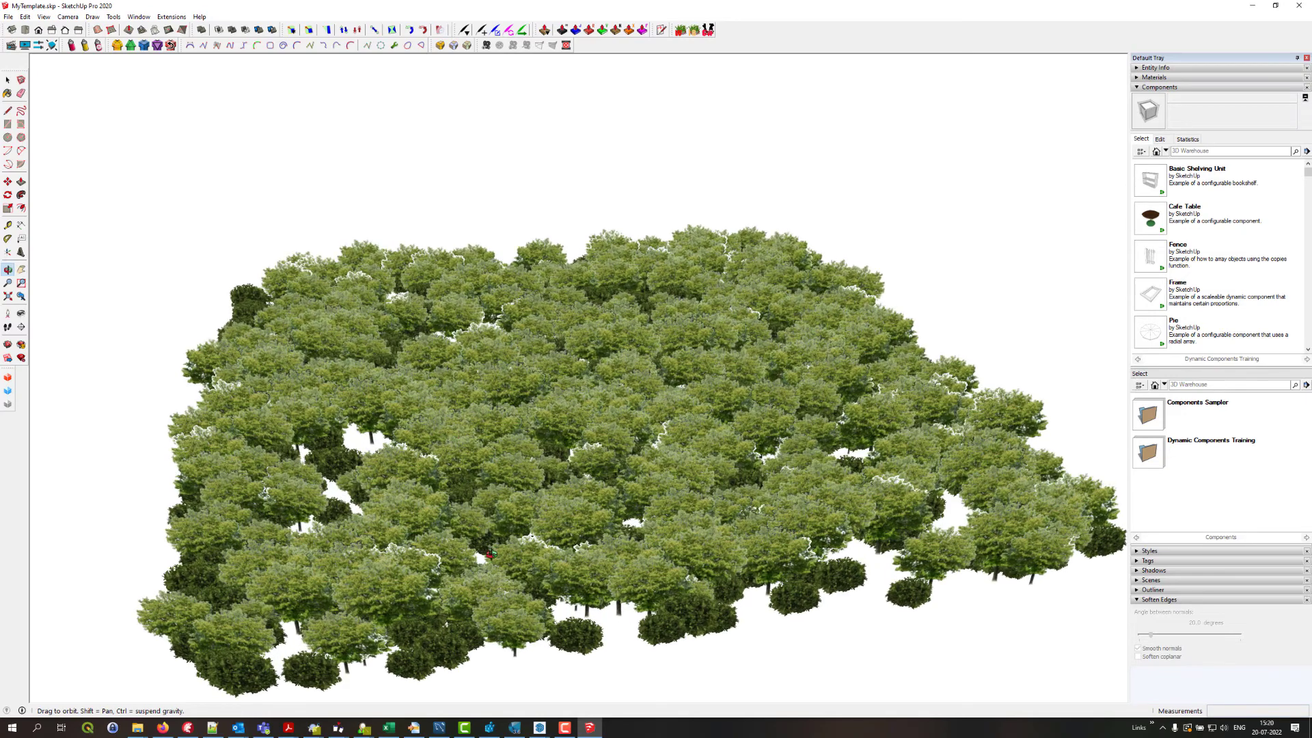
pyautogui.scroll(3, 714, 542)
pyautogui.moveTo(714, 541); pyautogui.dragTo(354, 537)
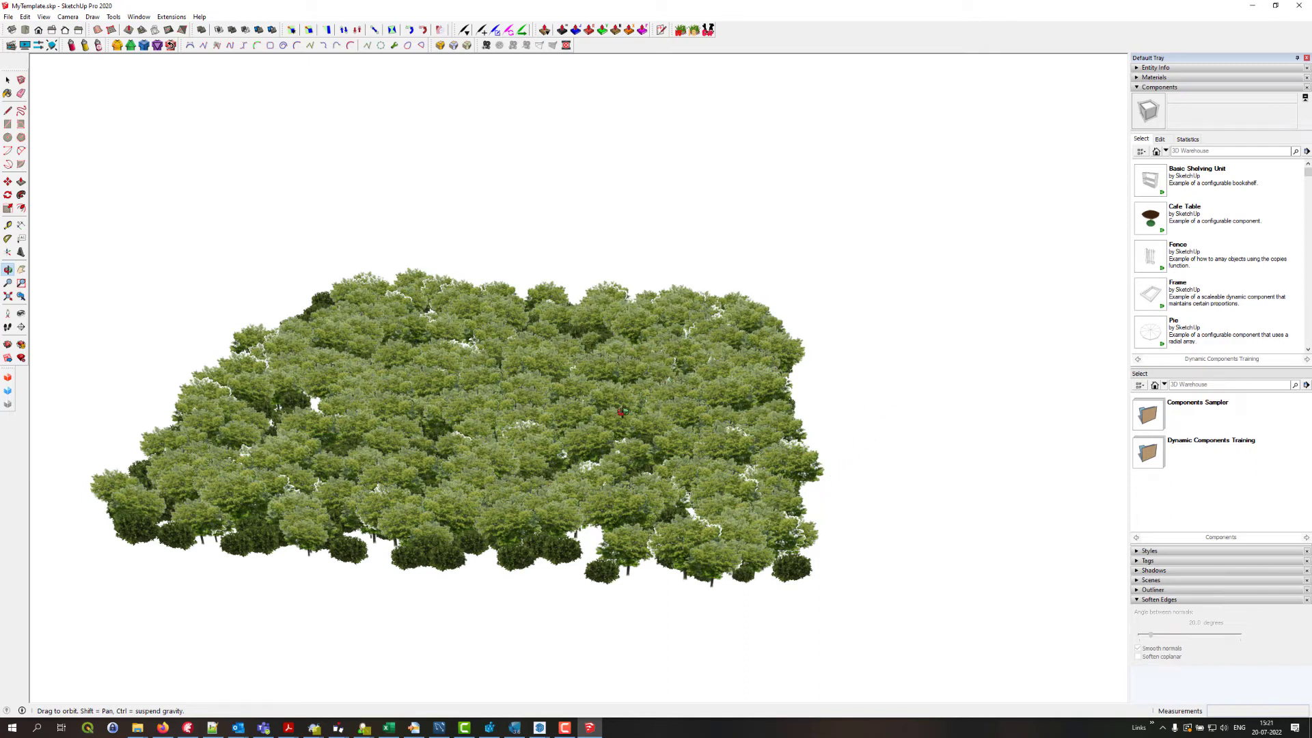
pyautogui.keyDown('shift'); pyautogui.moveTo(182, 326); pyautogui.dragTo(266, 334); pyautogui.keyUp('shift')
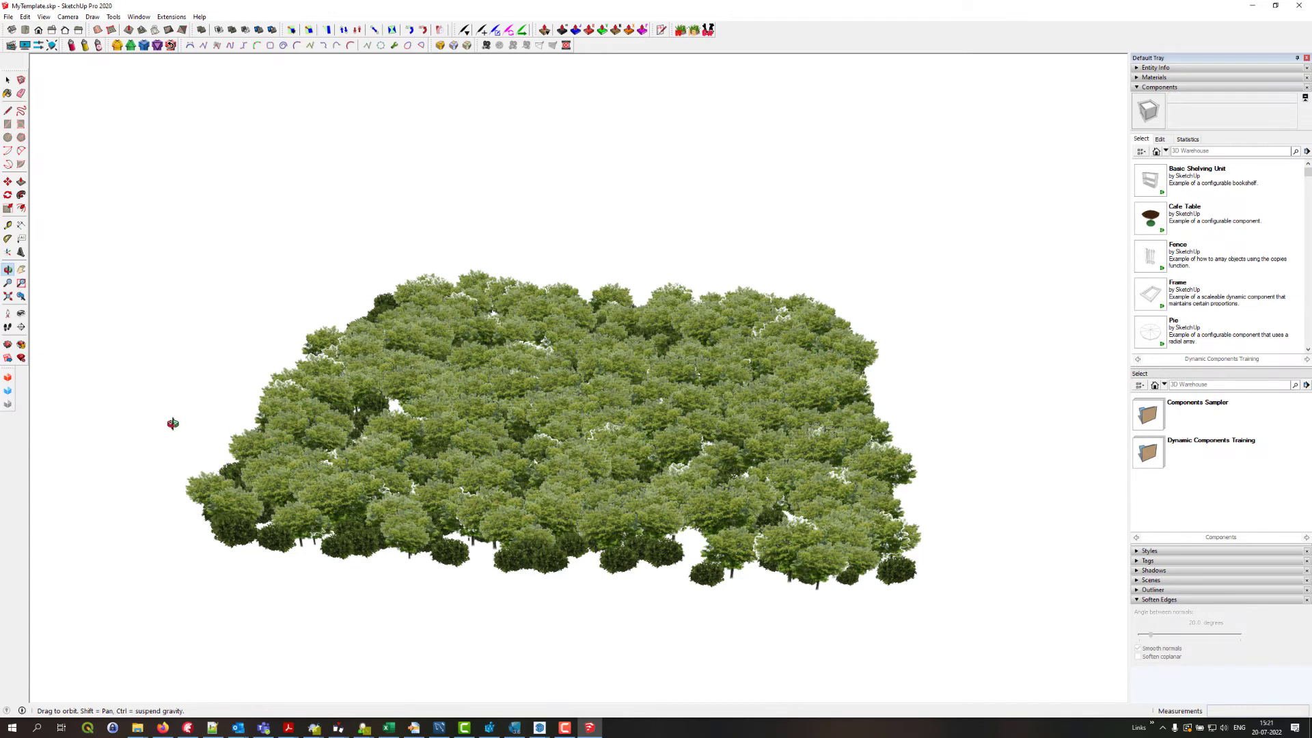
pyautogui.moveTo(161, 418); pyautogui.dragTo(305, 482)
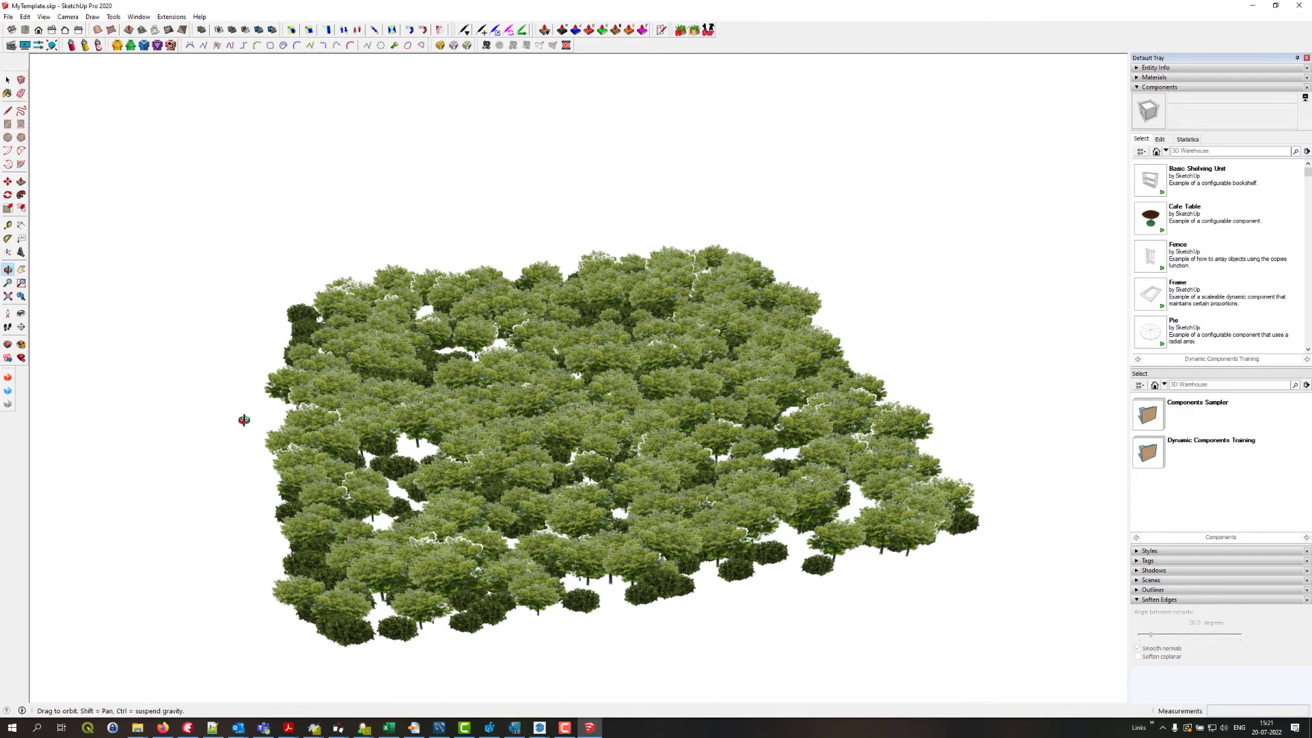
pyautogui.moveTo(748, 545); pyautogui.dragTo(733, 513)
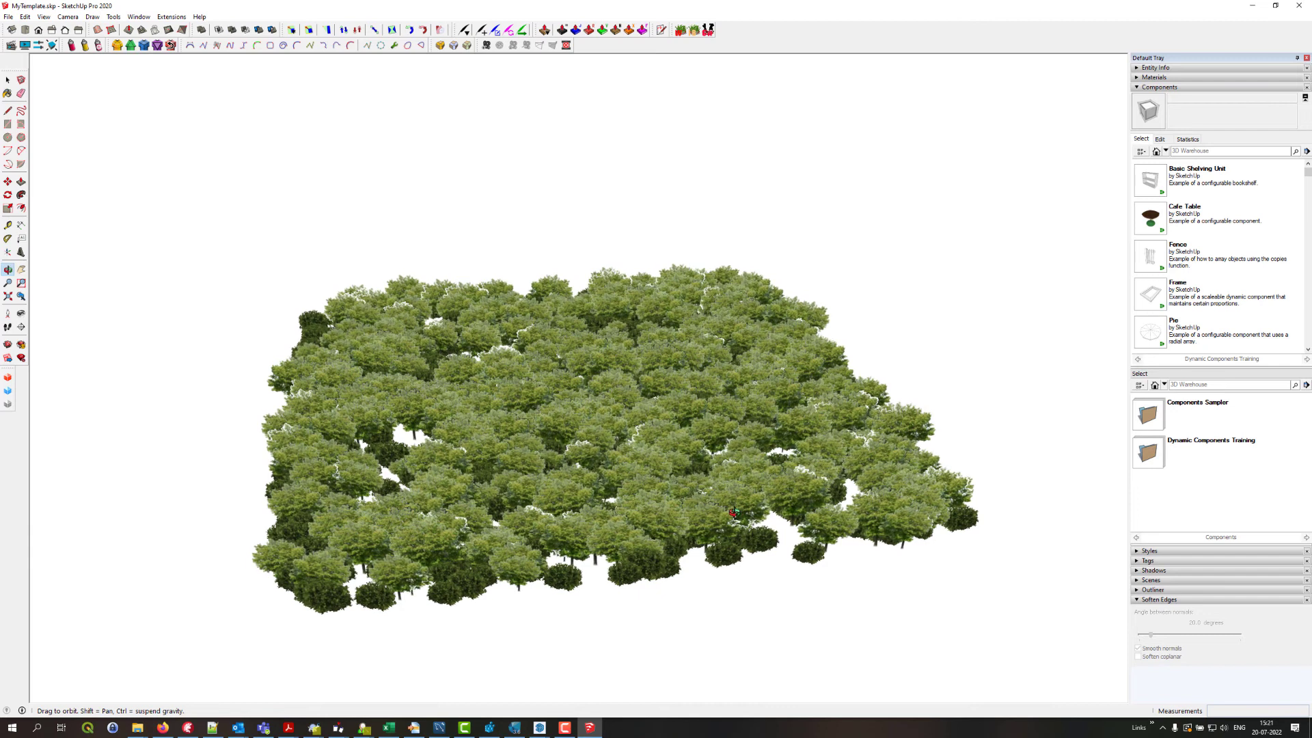
pyautogui.keyDown('shift'); pyautogui.moveTo(618, 445); pyautogui.dragTo(515, 435); pyautogui.keyUp('shift')
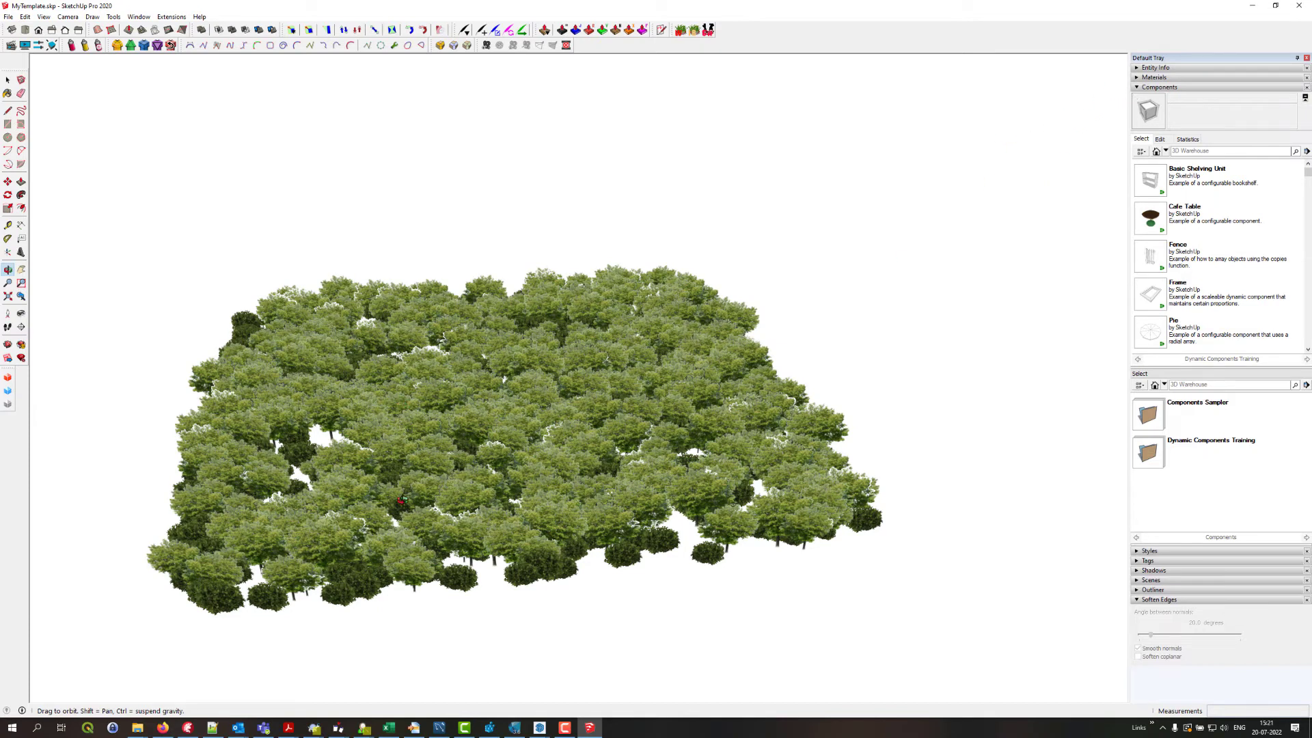
pyautogui.click(7, 79)
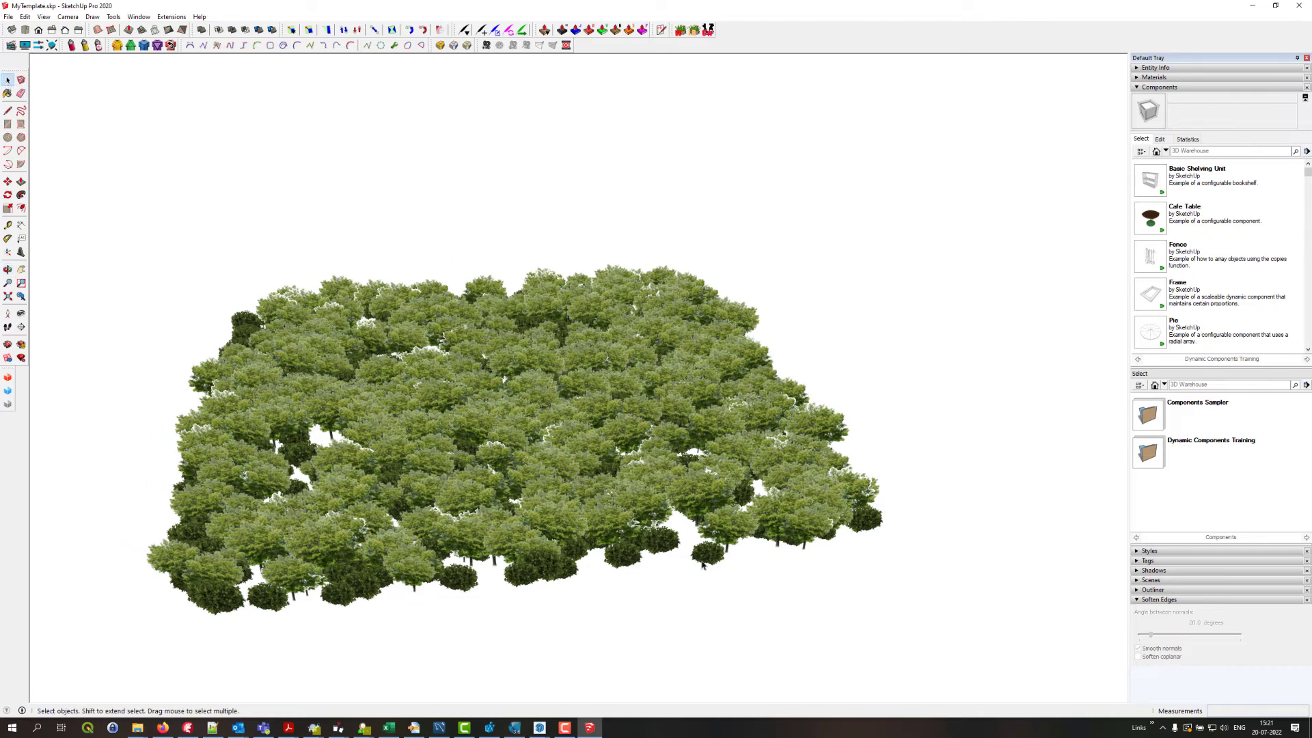
pyautogui.click(705, 555)
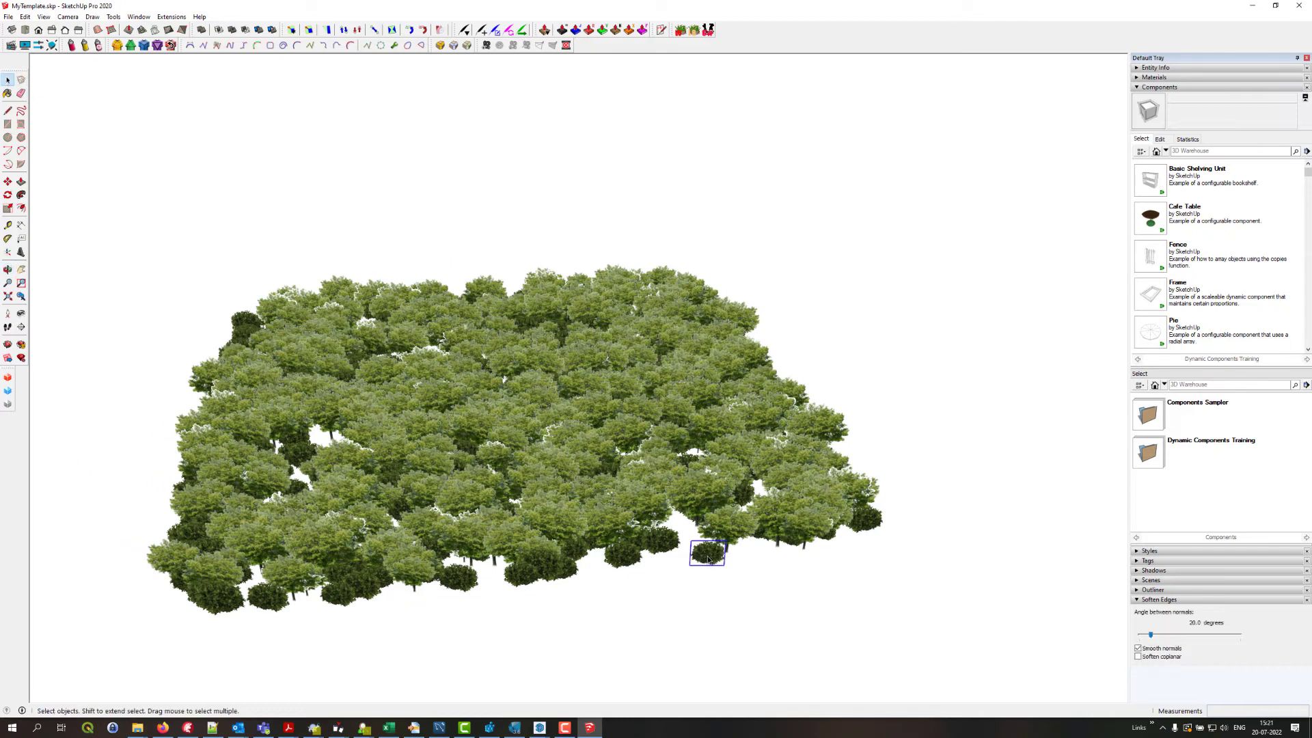
pyautogui.scroll(6, 709, 559)
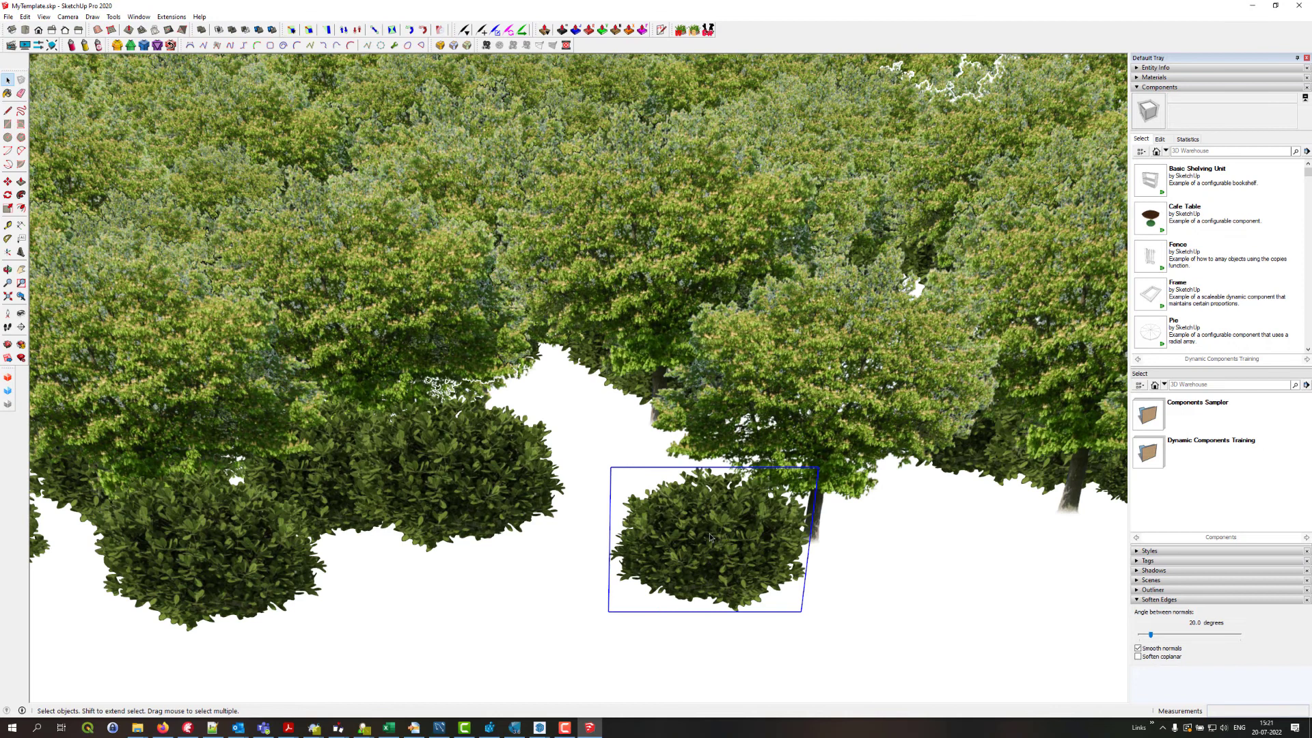
pyautogui.doubleClick(711, 538)
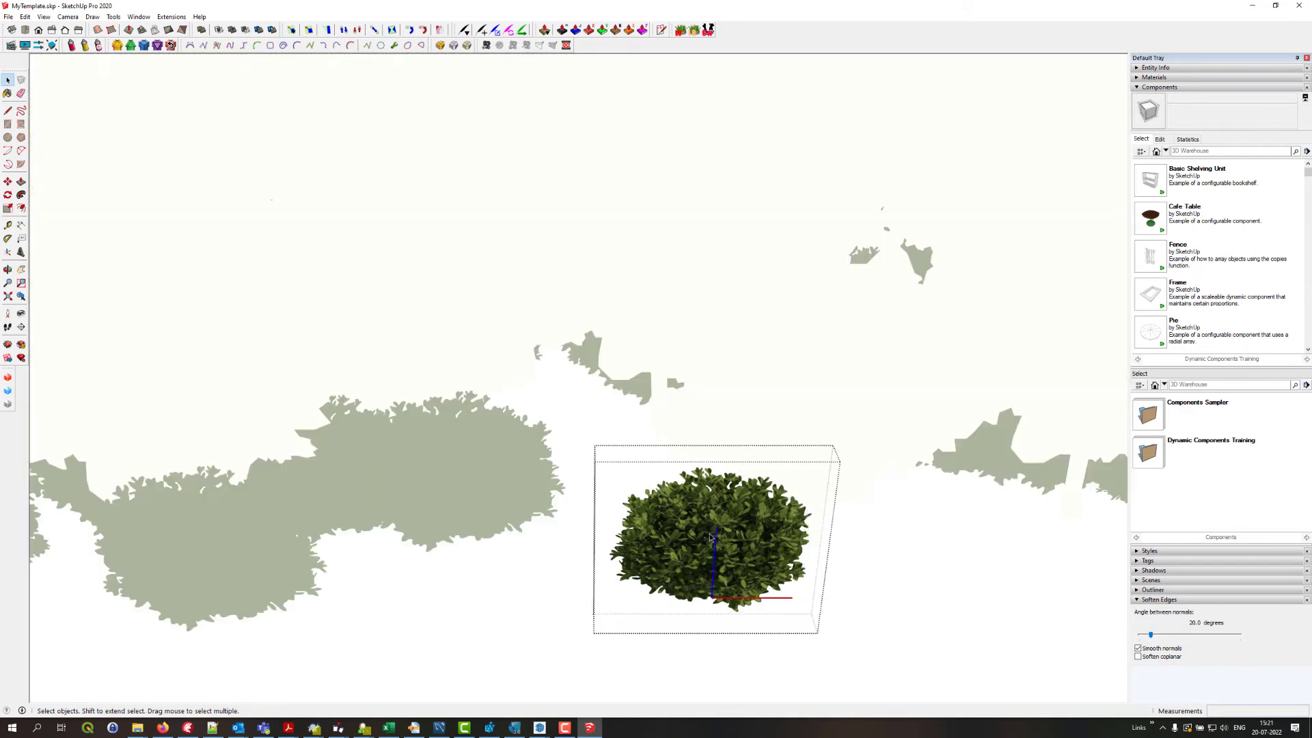
pyautogui.rightClick(683, 514)
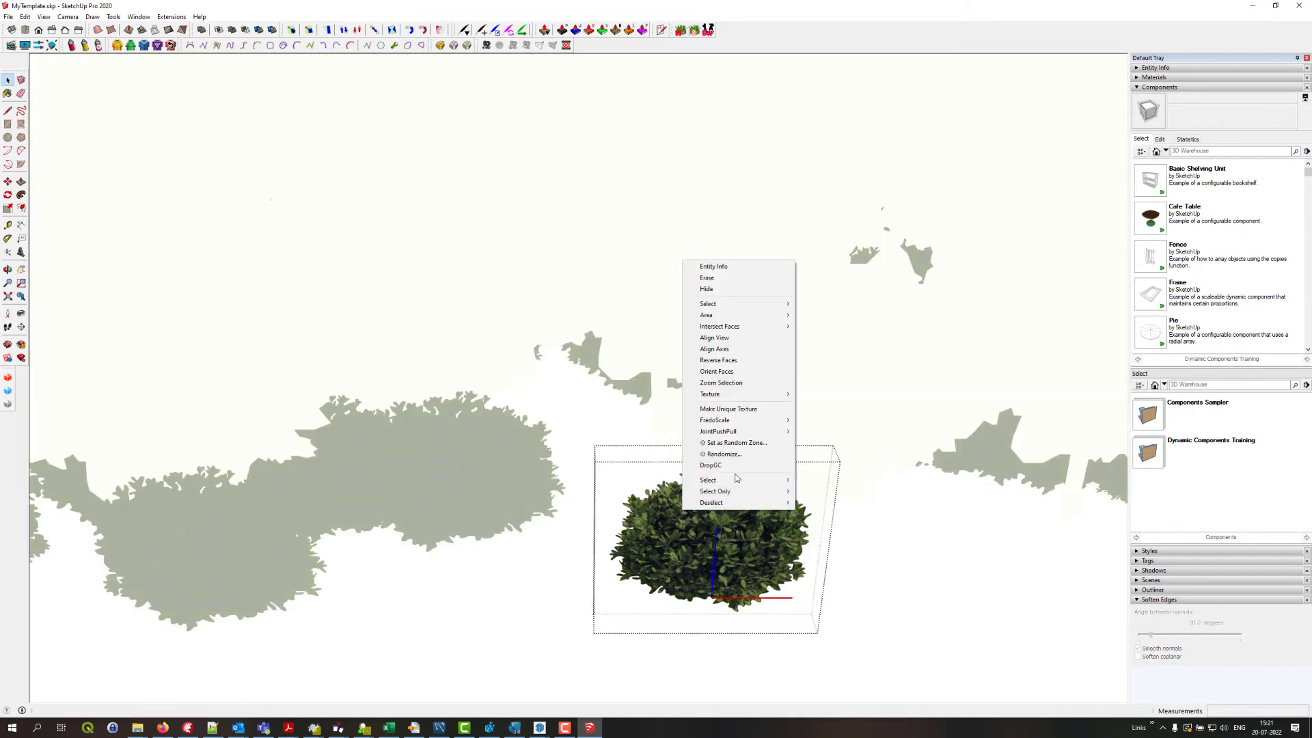
pyautogui.moveTo(778, 395)
pyautogui.click(817, 425)
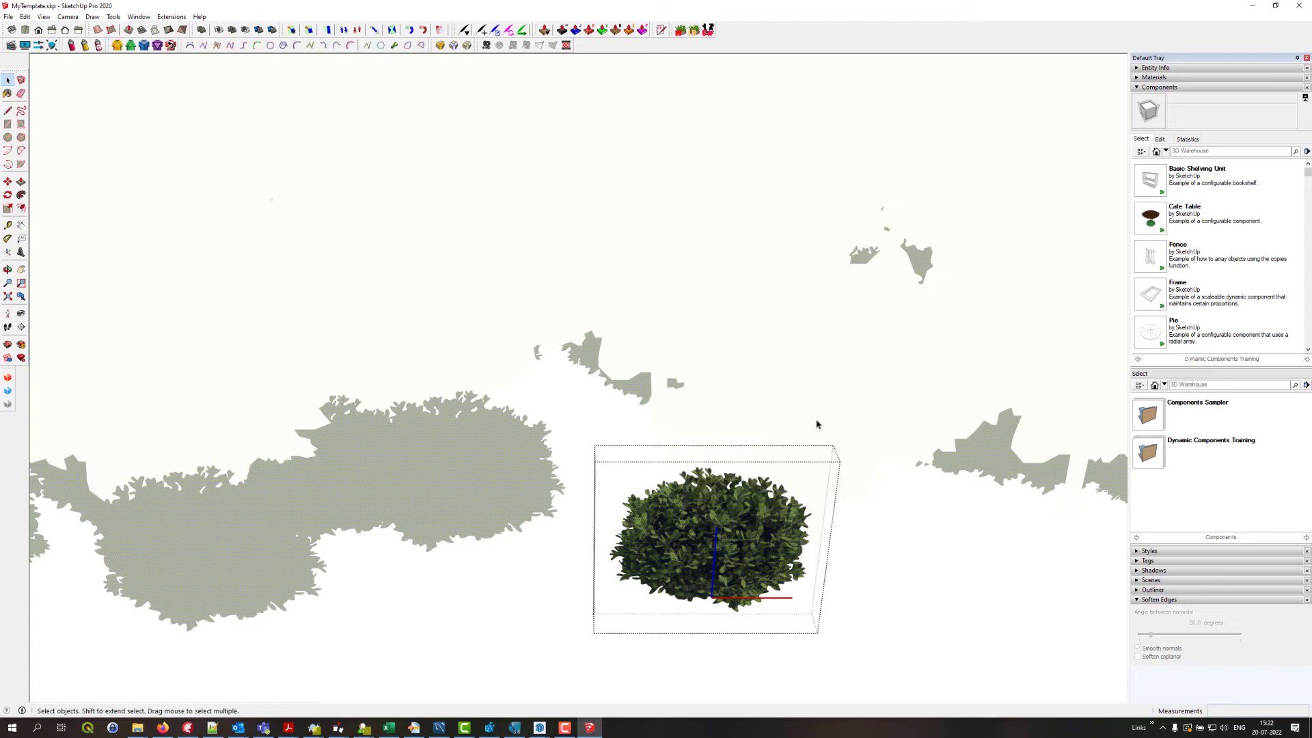
pyautogui.click(873, 564)
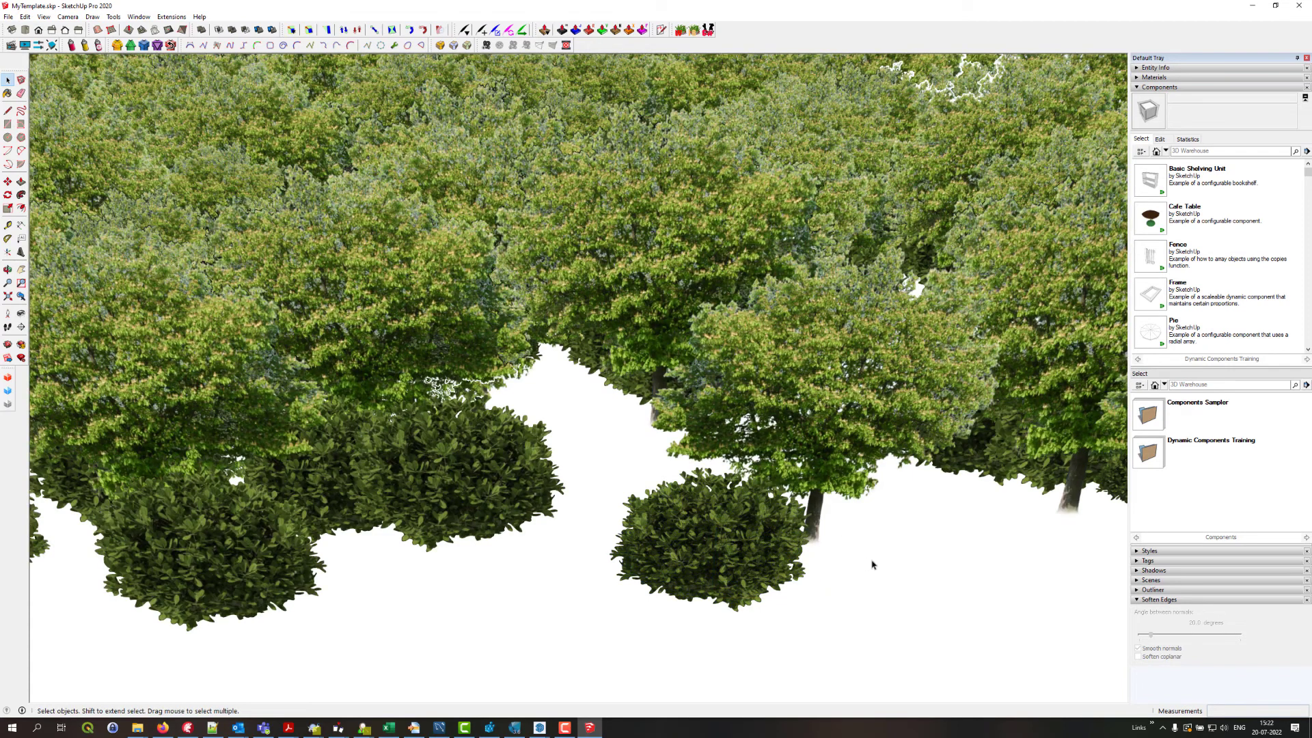
pyautogui.click(701, 519)
pyautogui.rightClick(701, 519)
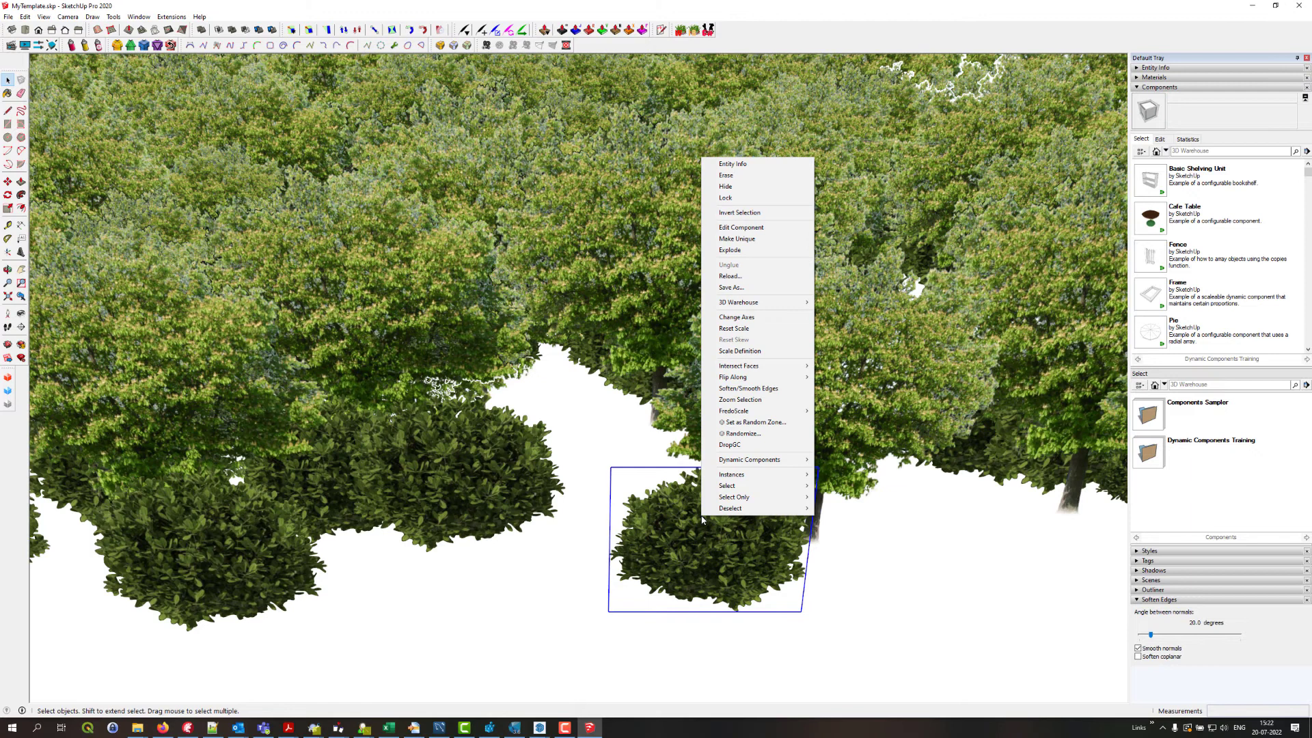
pyautogui.moveTo(785, 474)
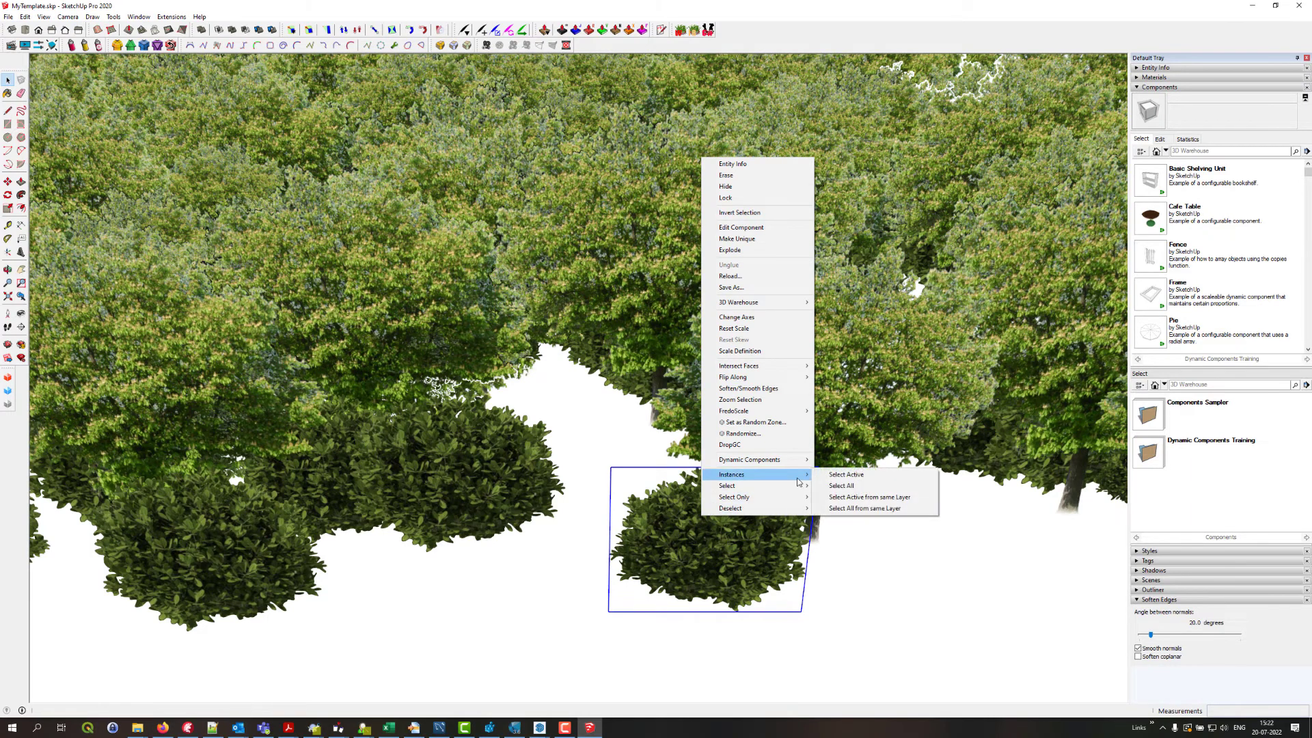
pyautogui.click(858, 485)
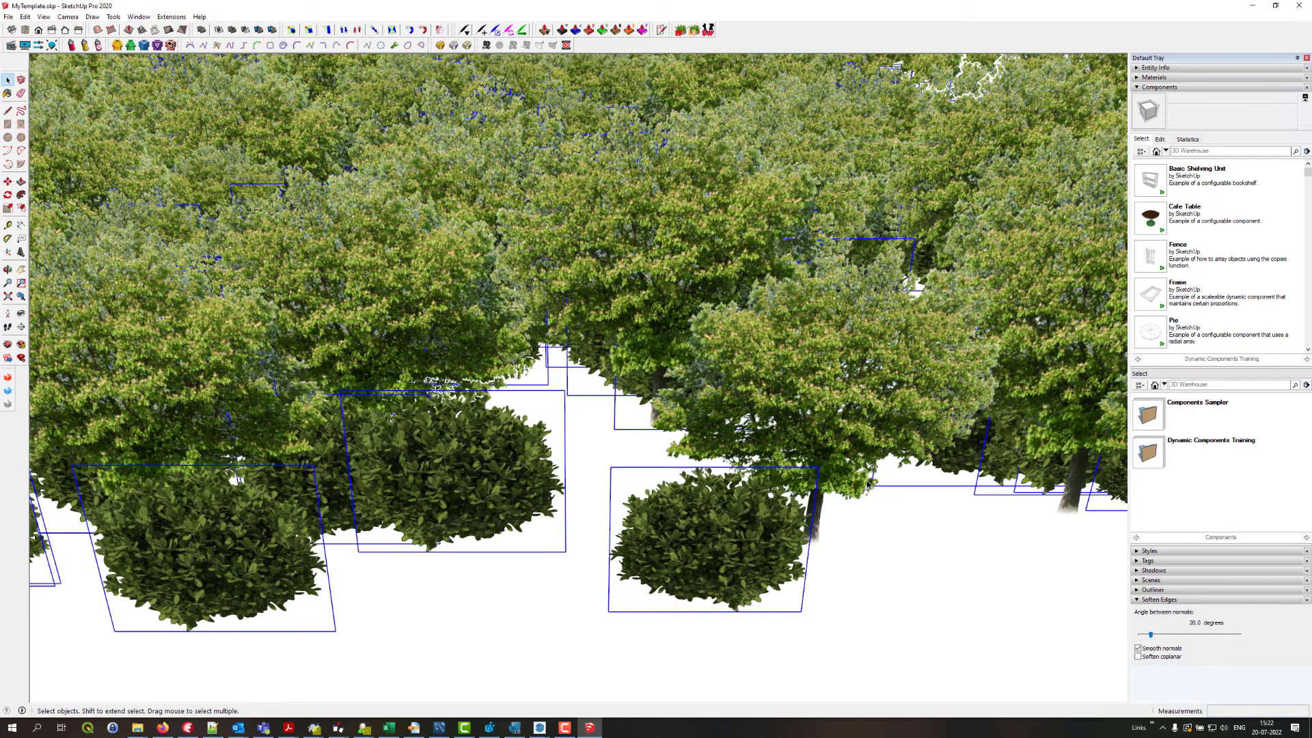
pyautogui.press('Delete')
pyautogui.scroll(-10, 868, 483)
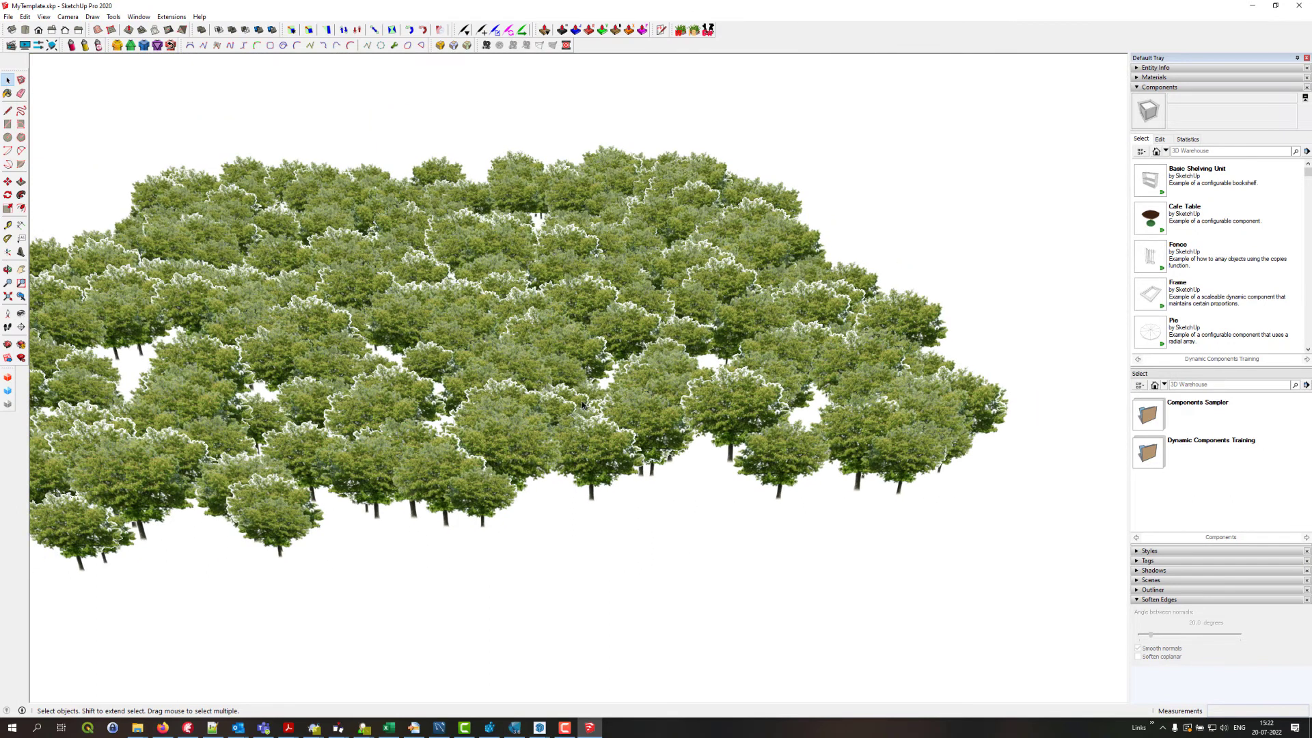
pyautogui.hotkey('ctrl', 'z')
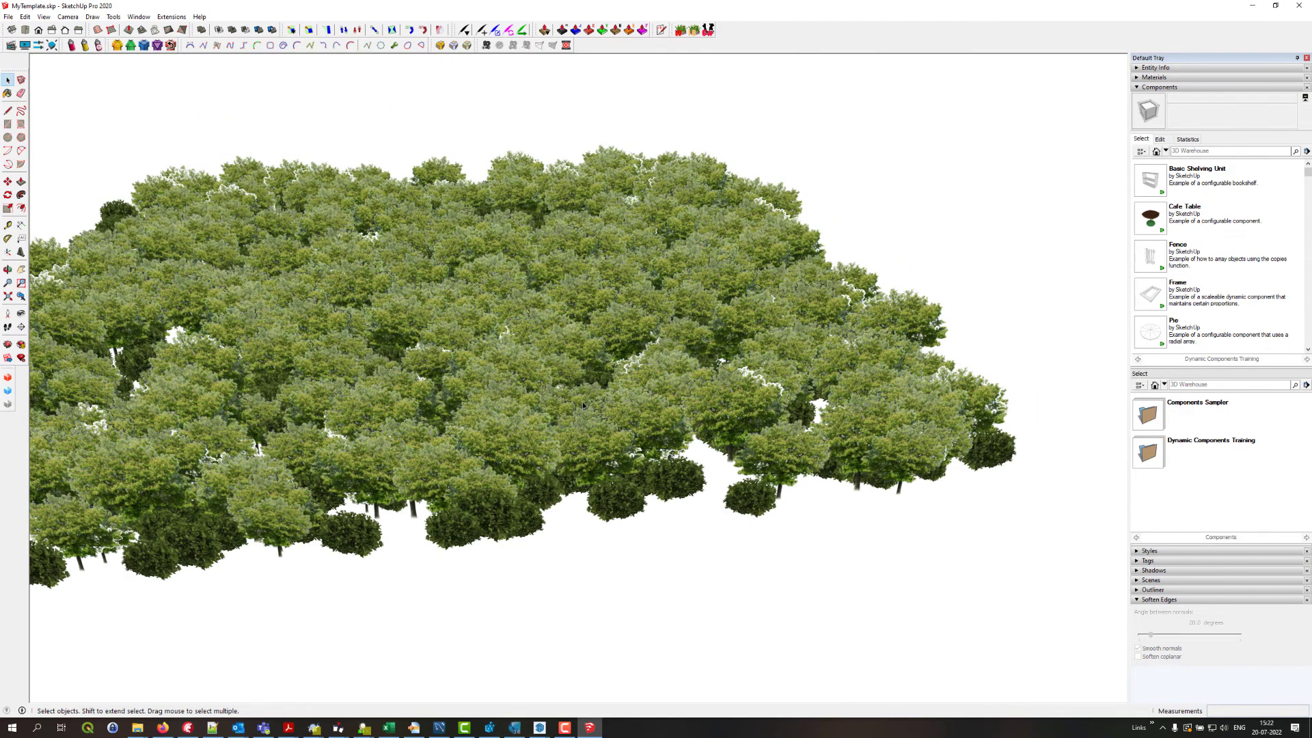
pyautogui.click(774, 457)
pyautogui.rightClick(770, 442)
pyautogui.moveTo(843, 399)
pyautogui.click(919, 412)
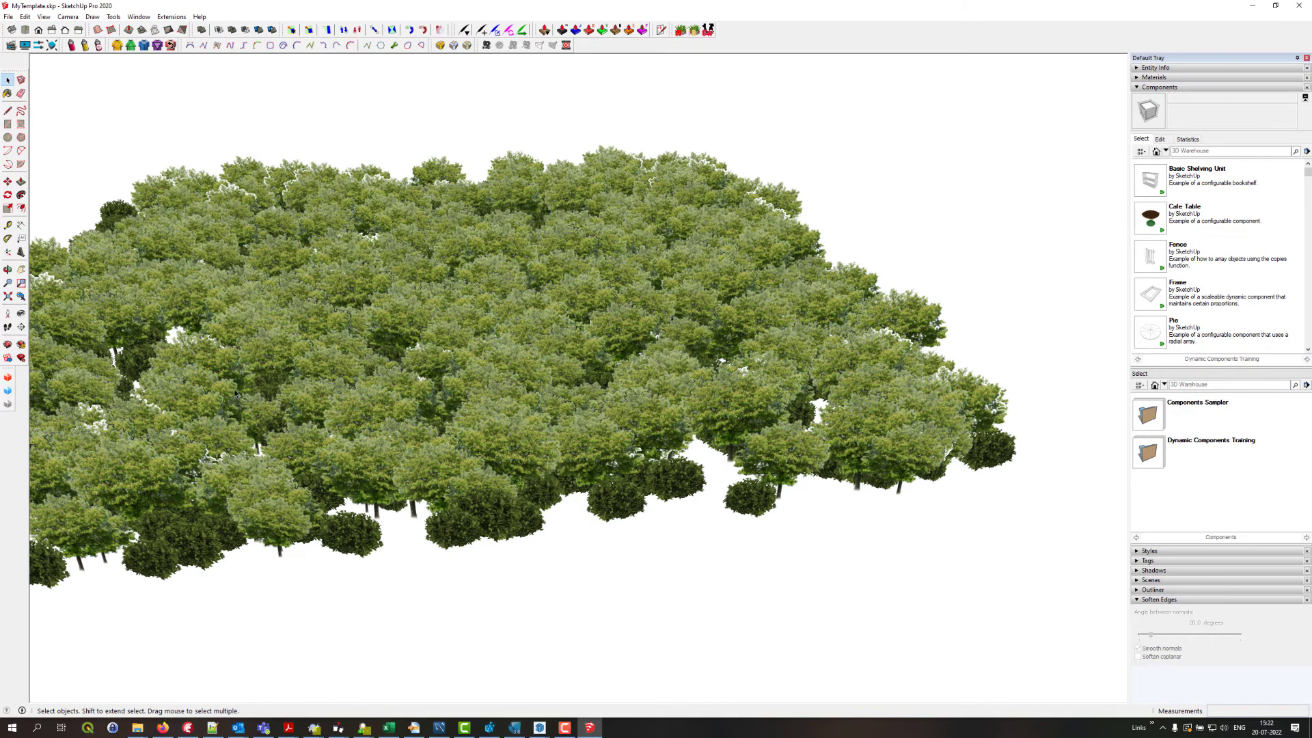
# - Search 3D Warehouse for '2d tree' and place the 2D Trees Collection beside the forest
pyautogui.scroll(-4, 205, 463)
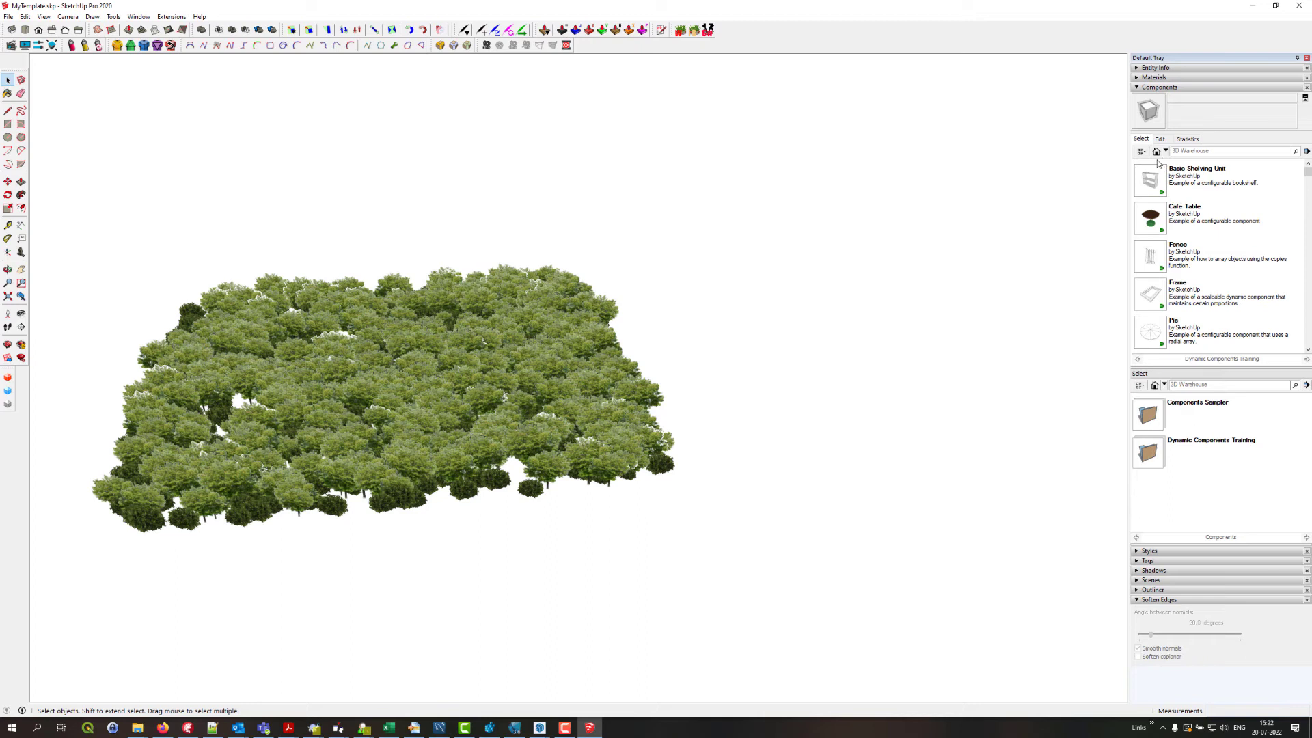
pyautogui.click(1207, 150)
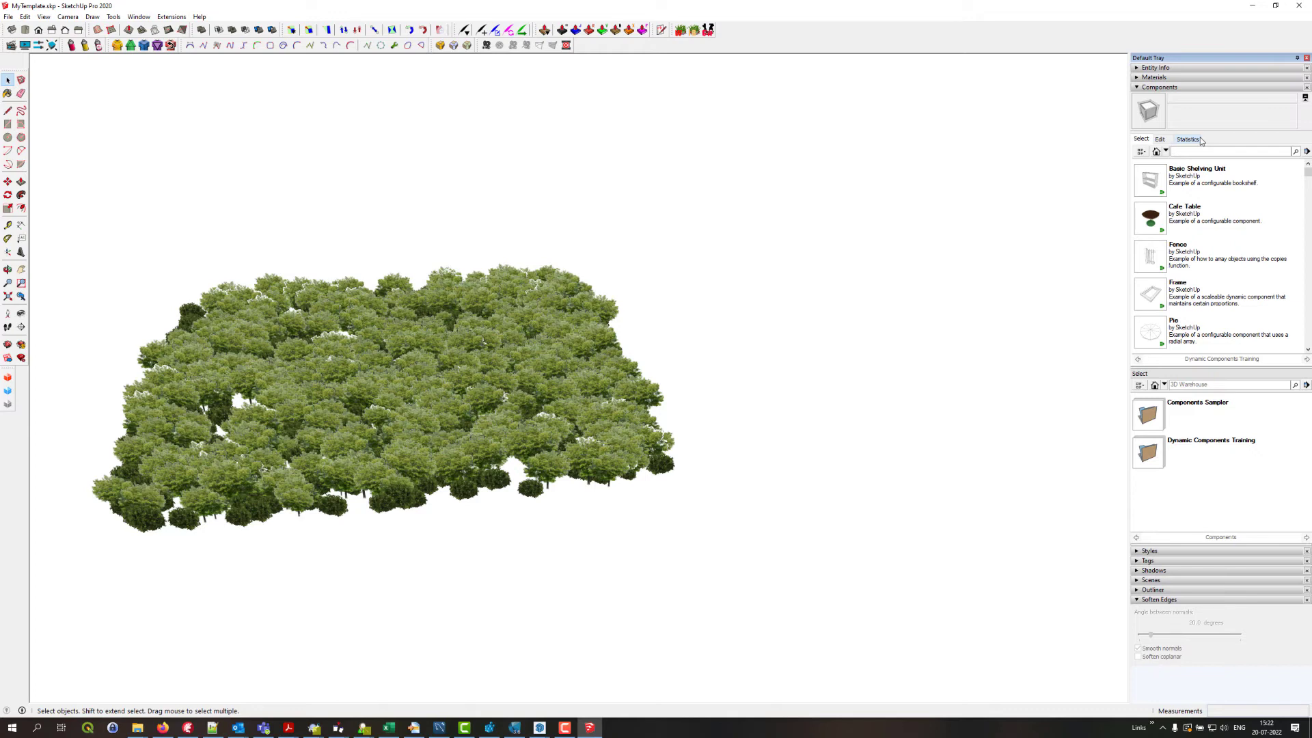
pyautogui.write('2d tree')
pyautogui.press('Return')
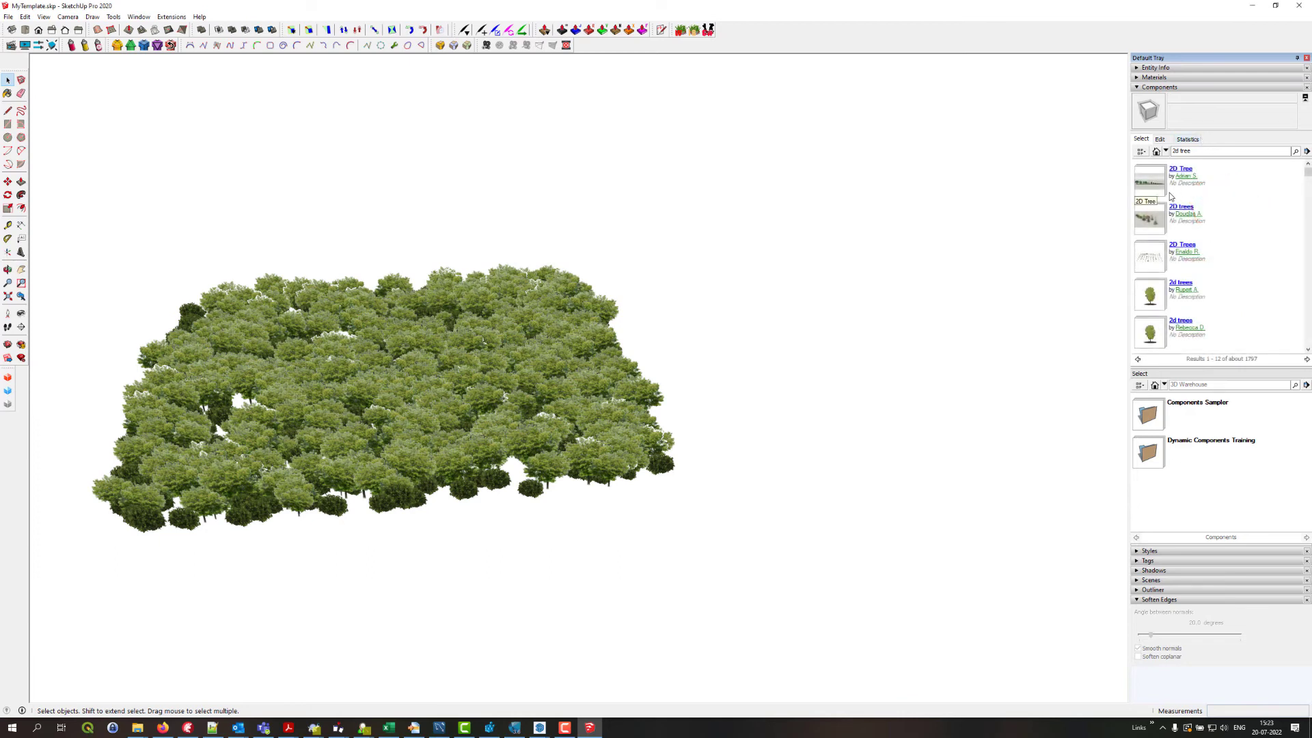
pyautogui.click(1154, 181)
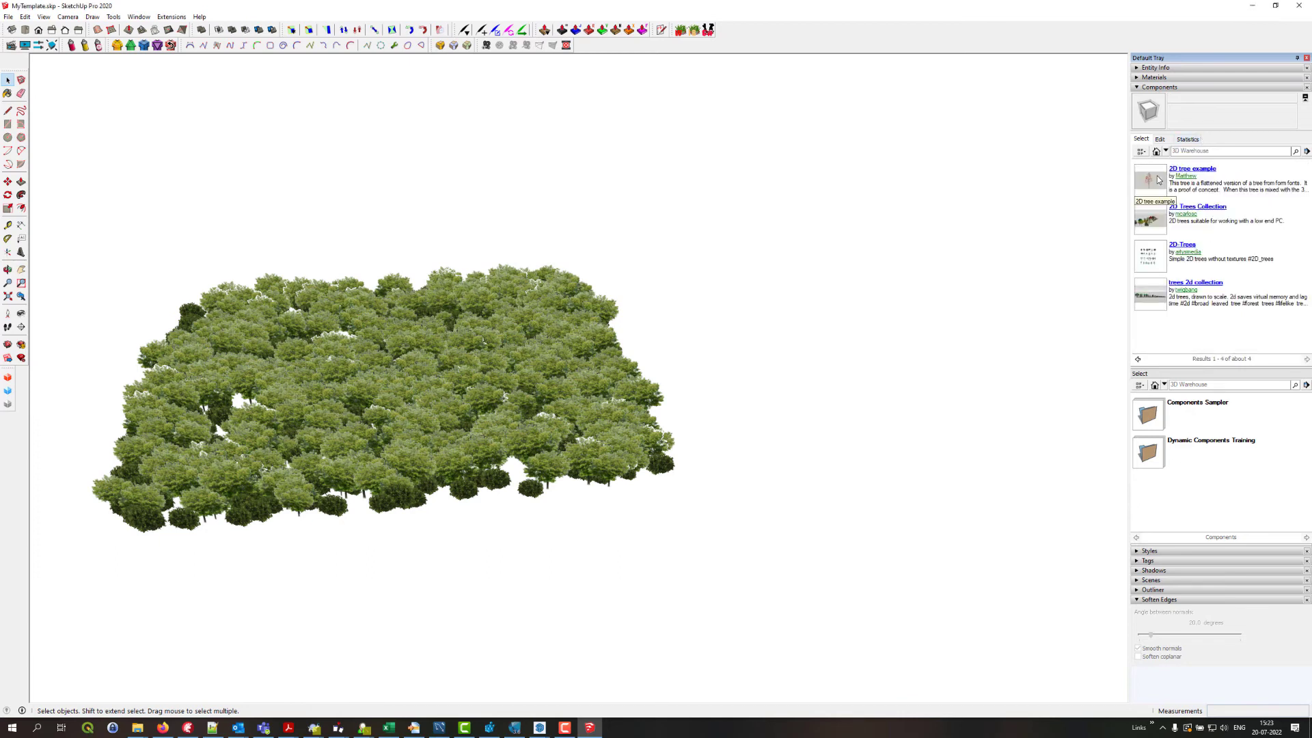
pyautogui.click(1150, 216)
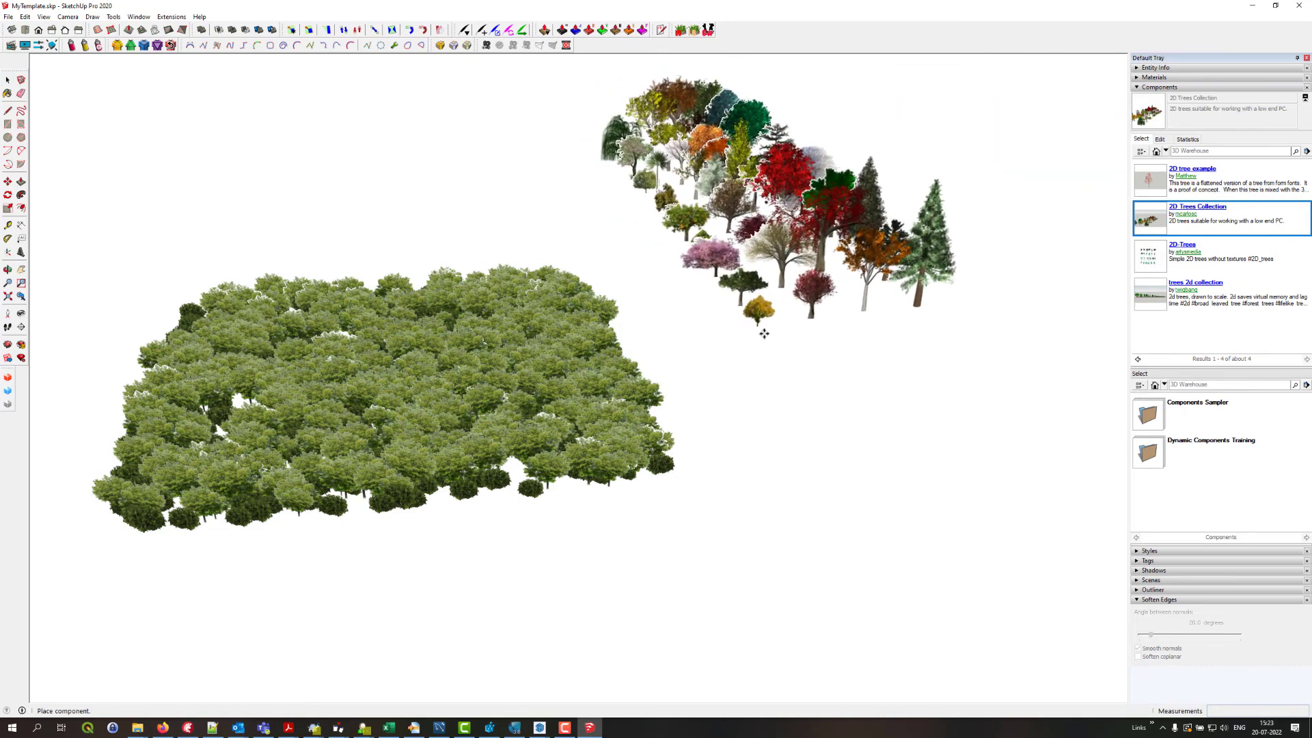
pyautogui.click(826, 338)
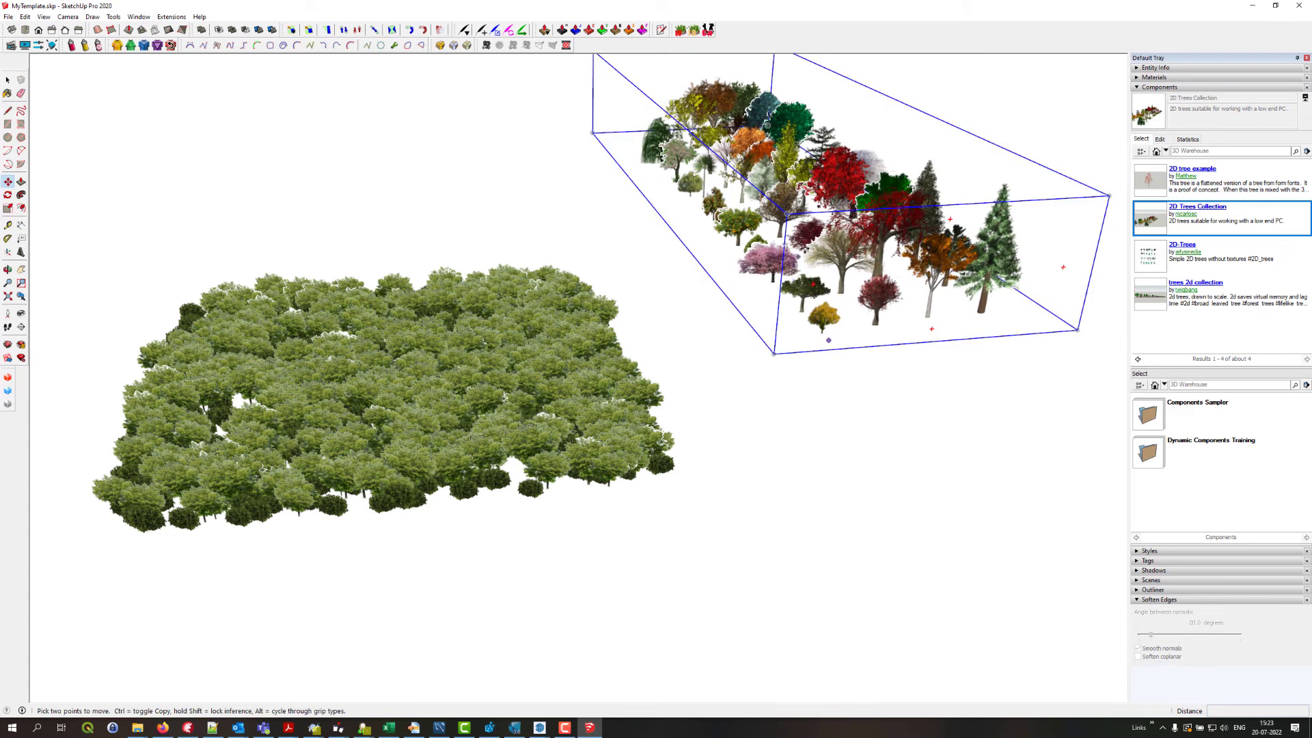
# - Explode the 2D Trees Collection into individual trees and tilt the view to check
pyautogui.click(9, 81)
pyautogui.rightClick(817, 172)
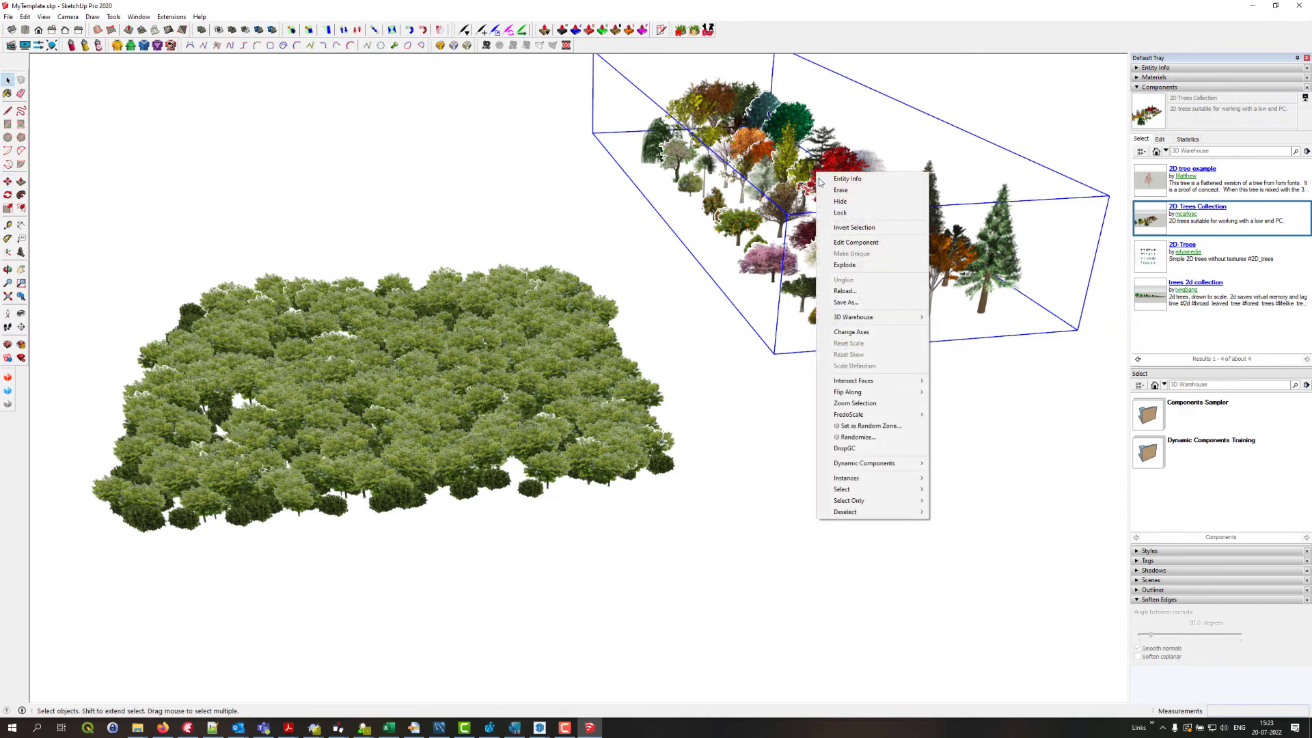
pyautogui.click(847, 265)
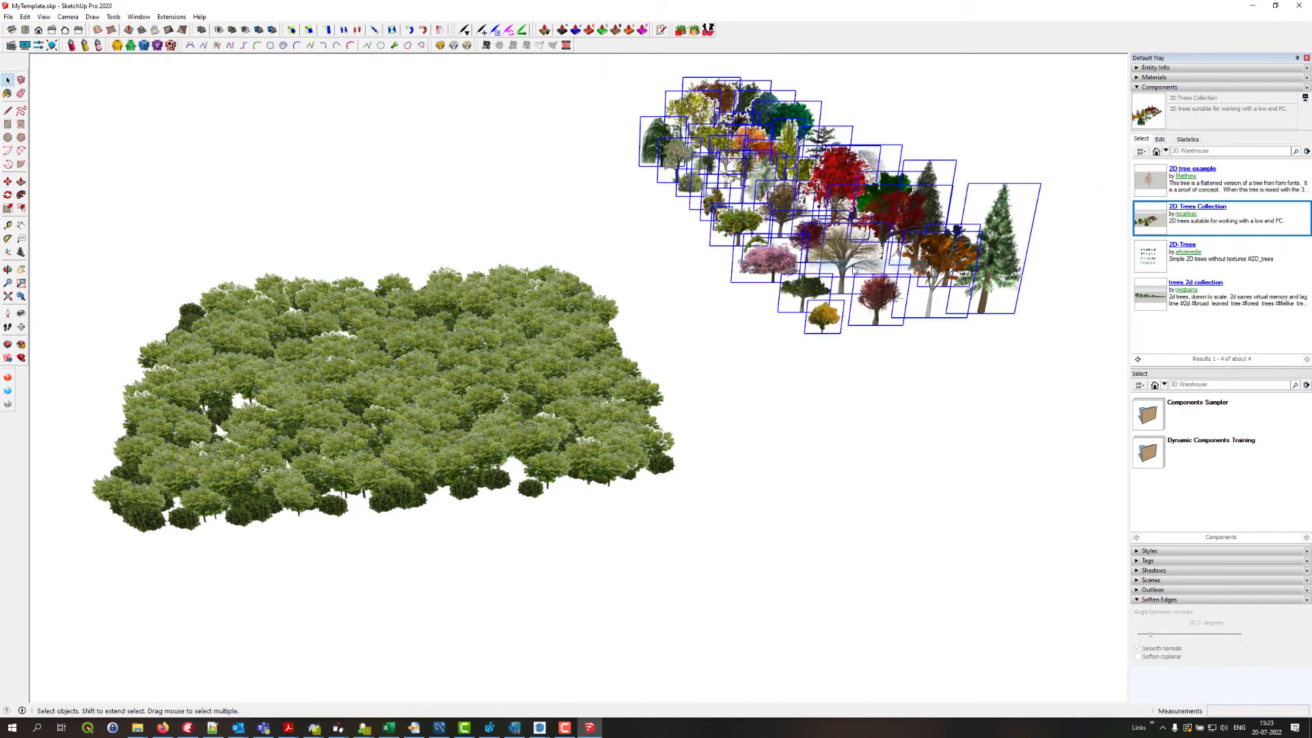
pyautogui.click(770, 369)
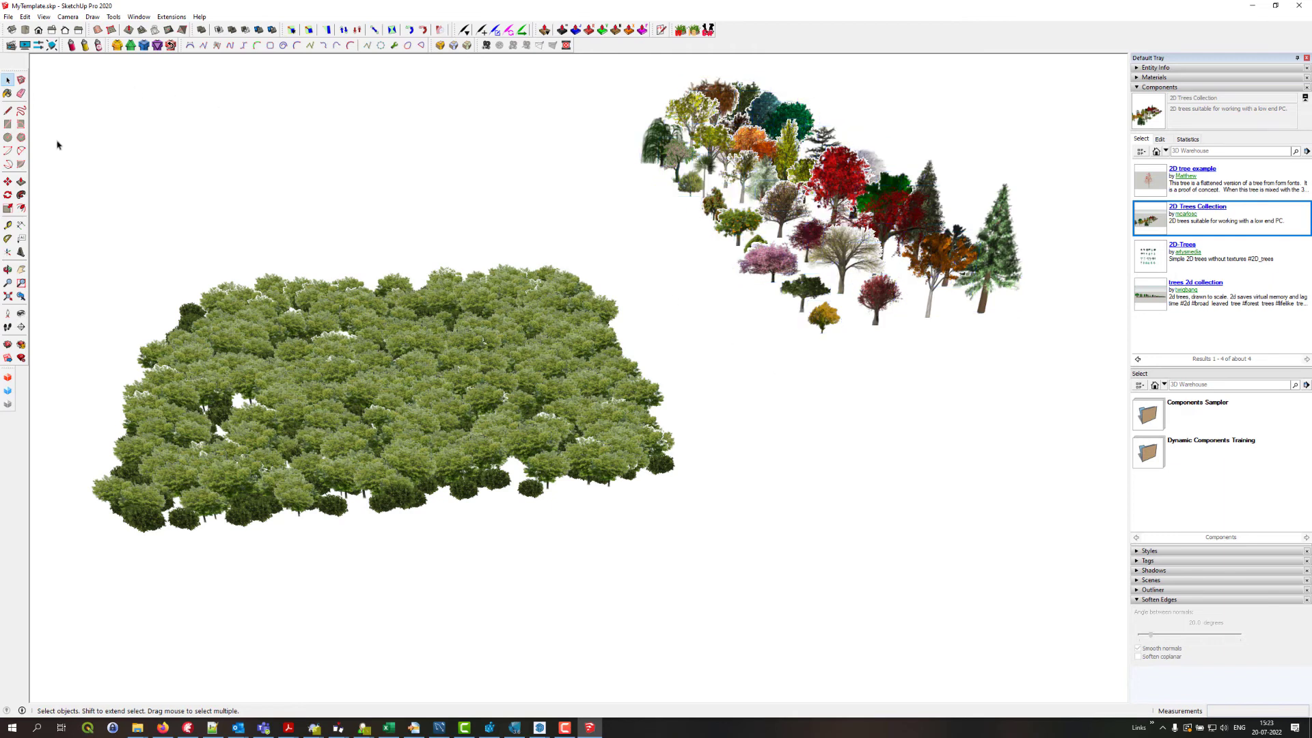
pyautogui.click(7, 269)
pyautogui.moveTo(531, 288)
pyautogui.mouseDown()
pyautogui.moveTo(799, 340)
pyautogui.moveTo(902, 257)
pyautogui.moveTo(617, 228)
pyautogui.moveTo(519, 266)
pyautogui.mouseUp()
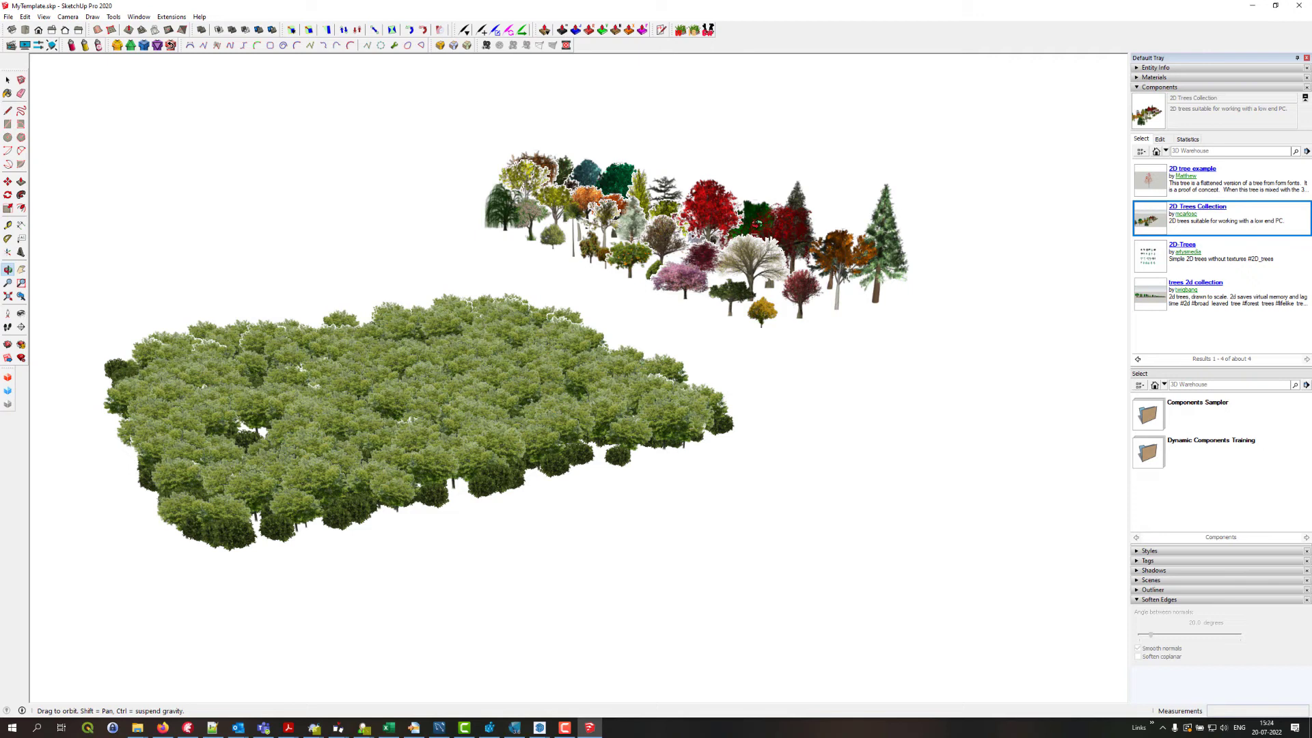
pyautogui.moveTo(400, 469); pyautogui.dragTo(381, 477)
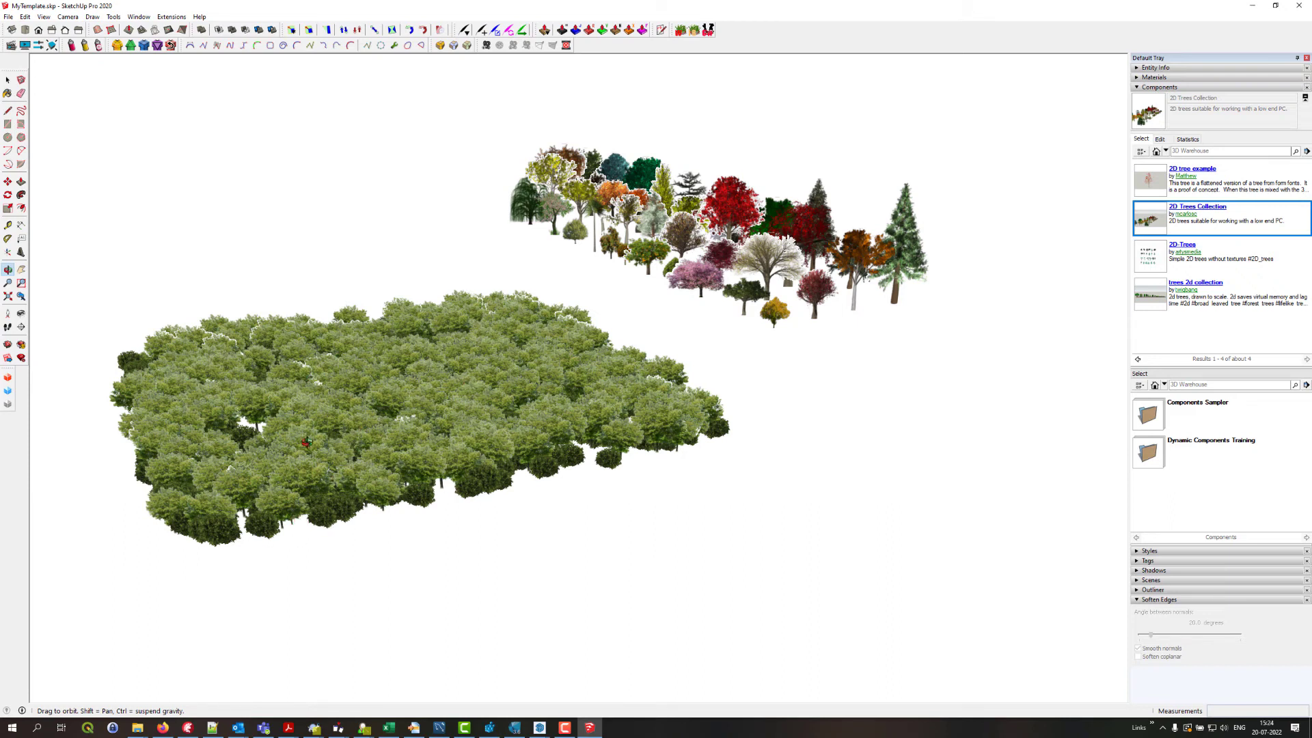
# - Select every instance of one forest tree and replace them with the tree12 component
pyautogui.click(7, 80)
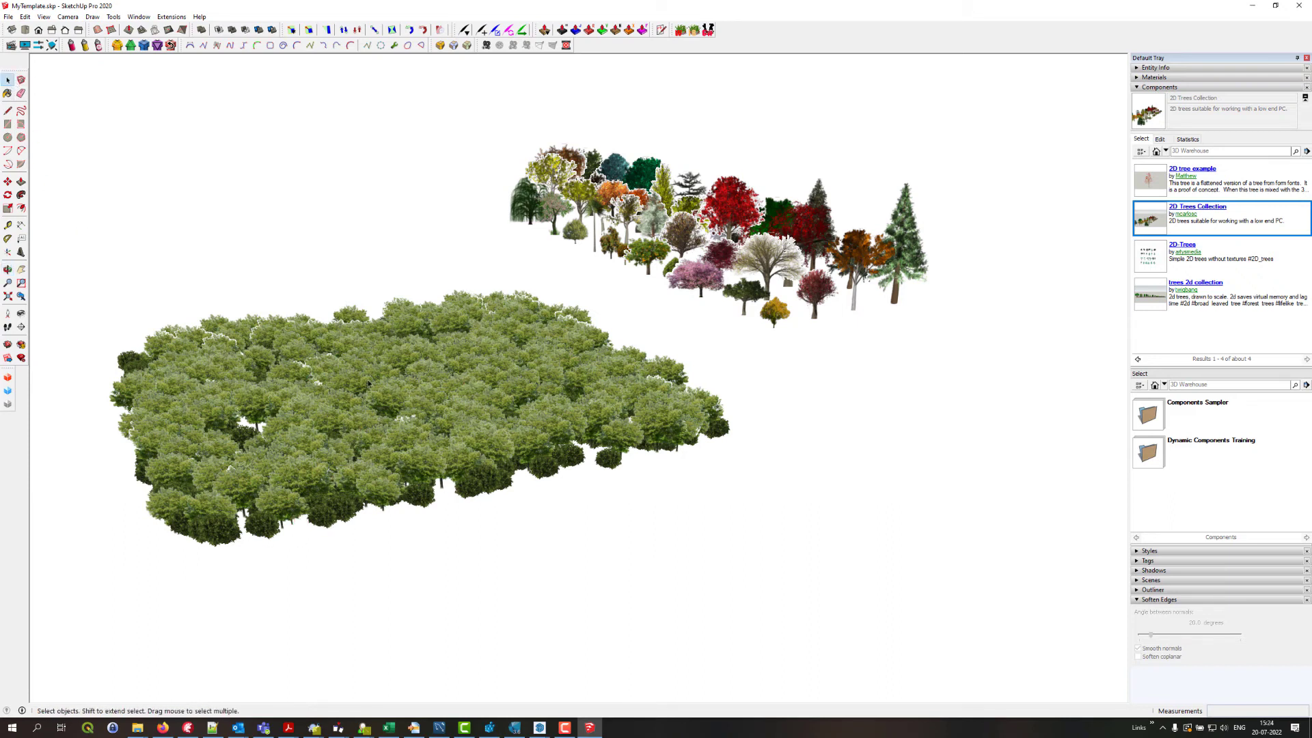
pyautogui.click(607, 462)
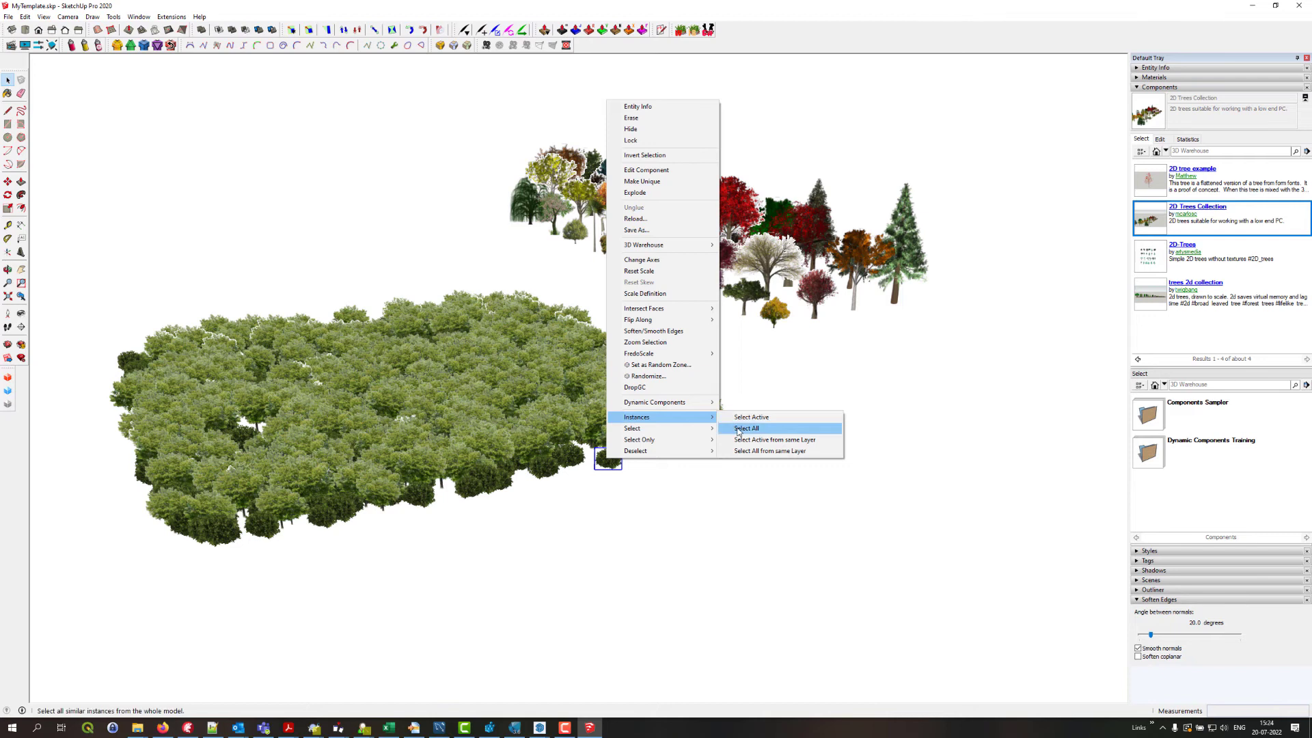
pyautogui.click(738, 430)
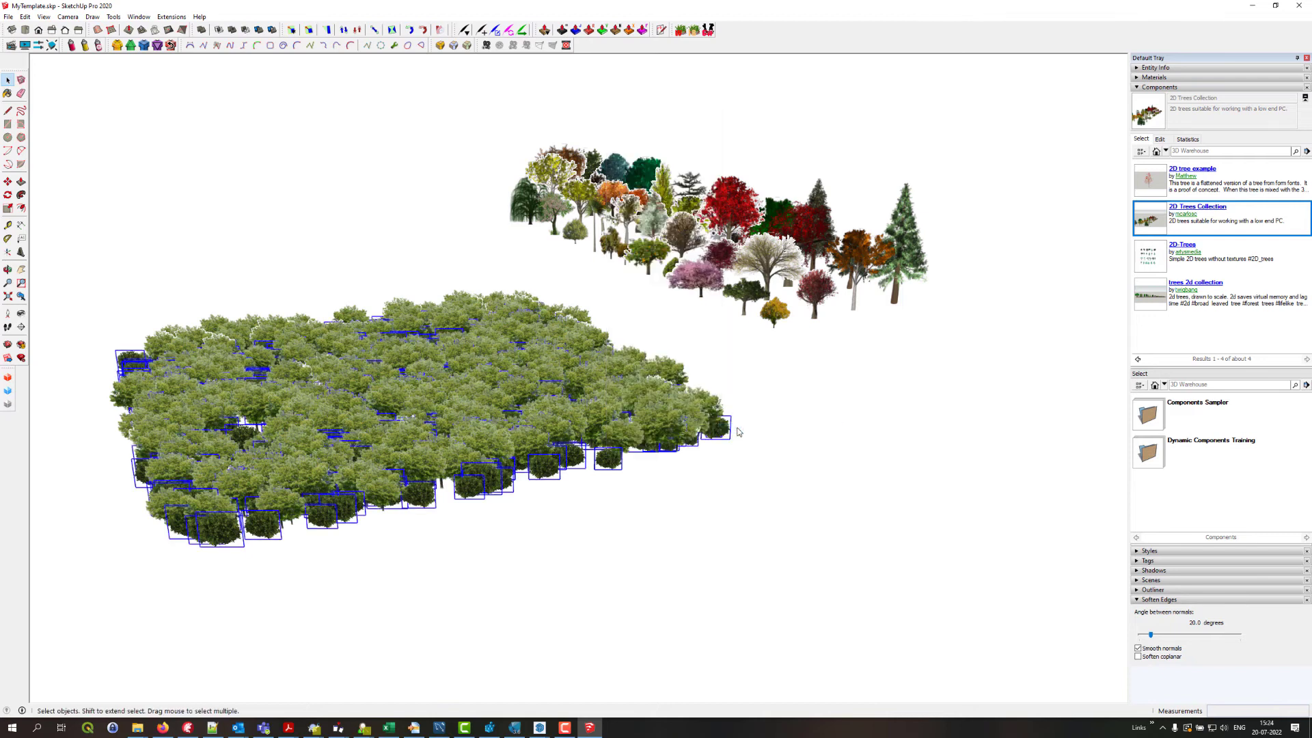
pyautogui.click(1156, 151)
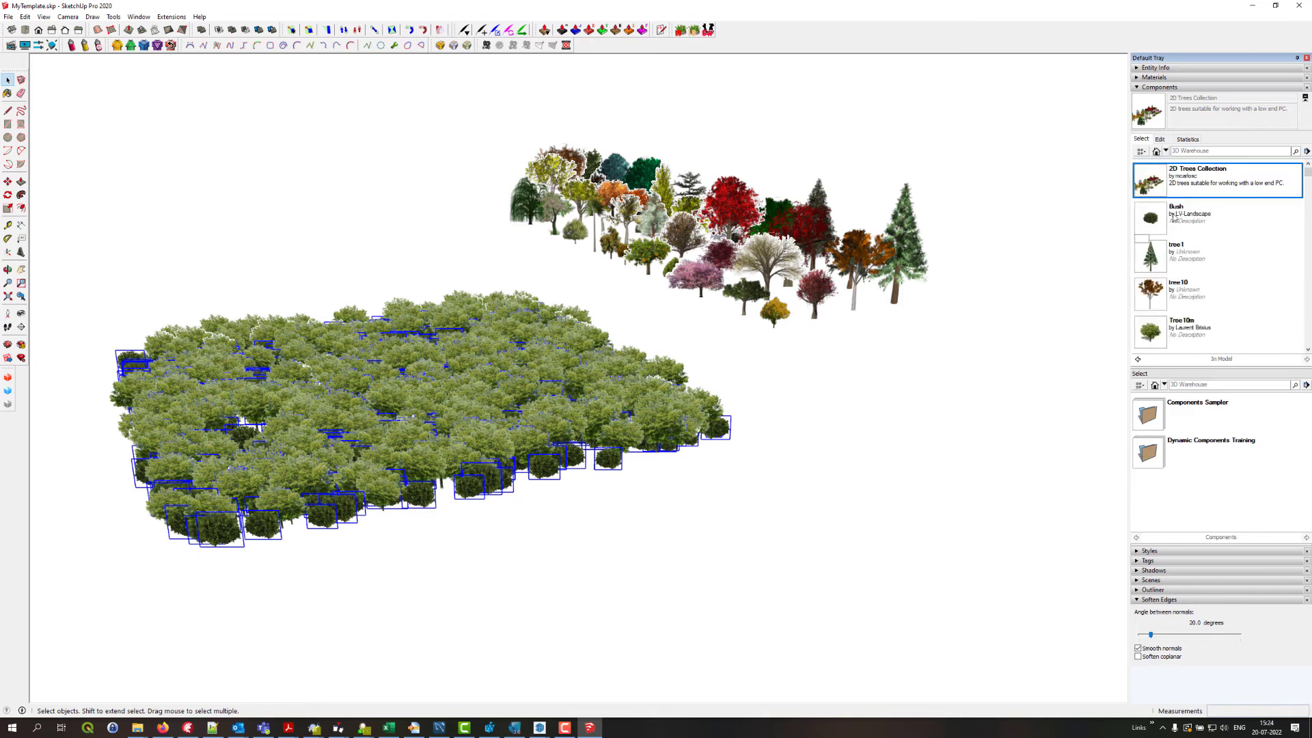
pyautogui.scroll(-3, 1189, 226)
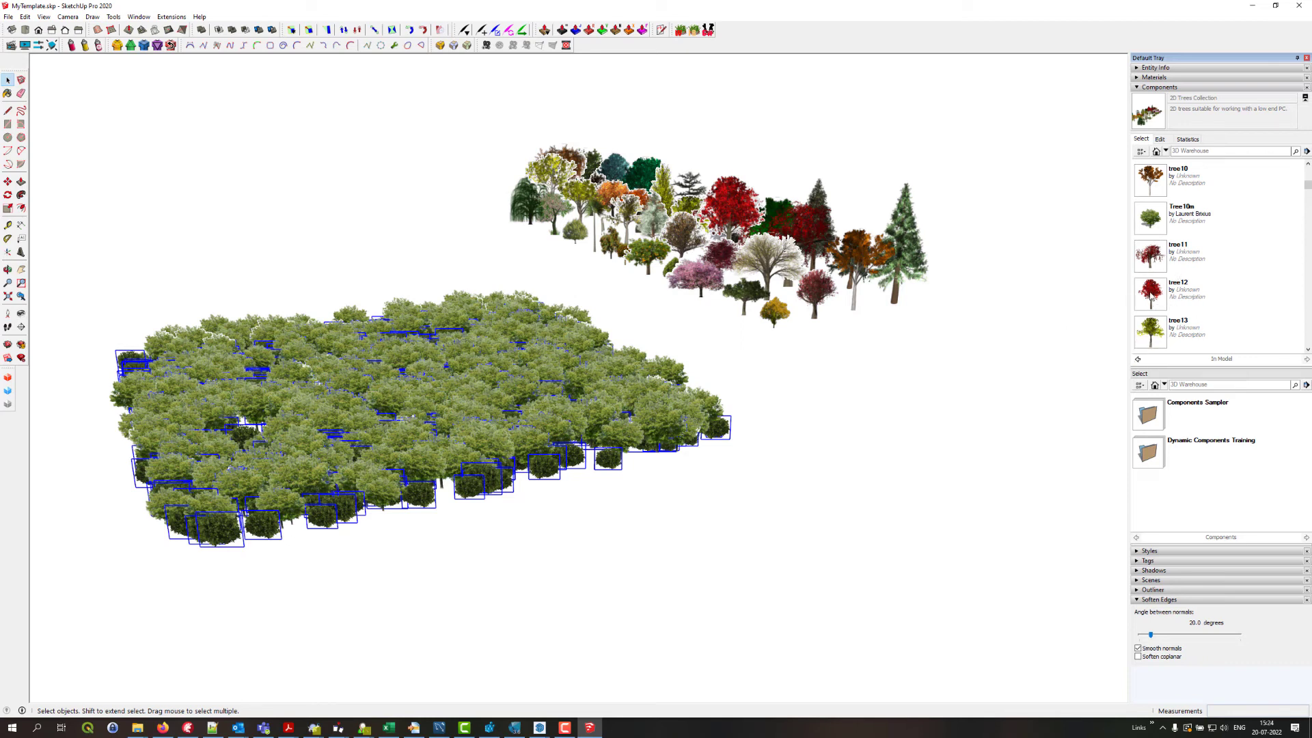
pyautogui.rightClick(1150, 298)
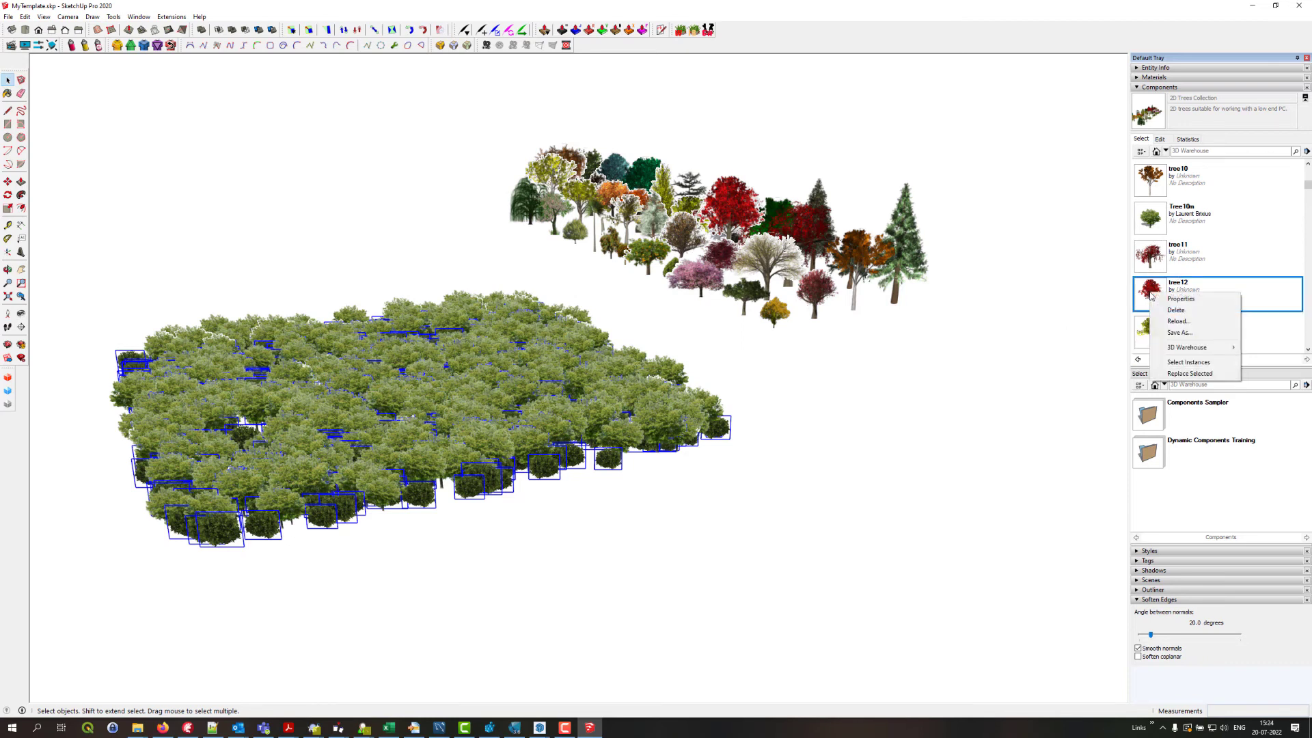
pyautogui.click(1190, 373)
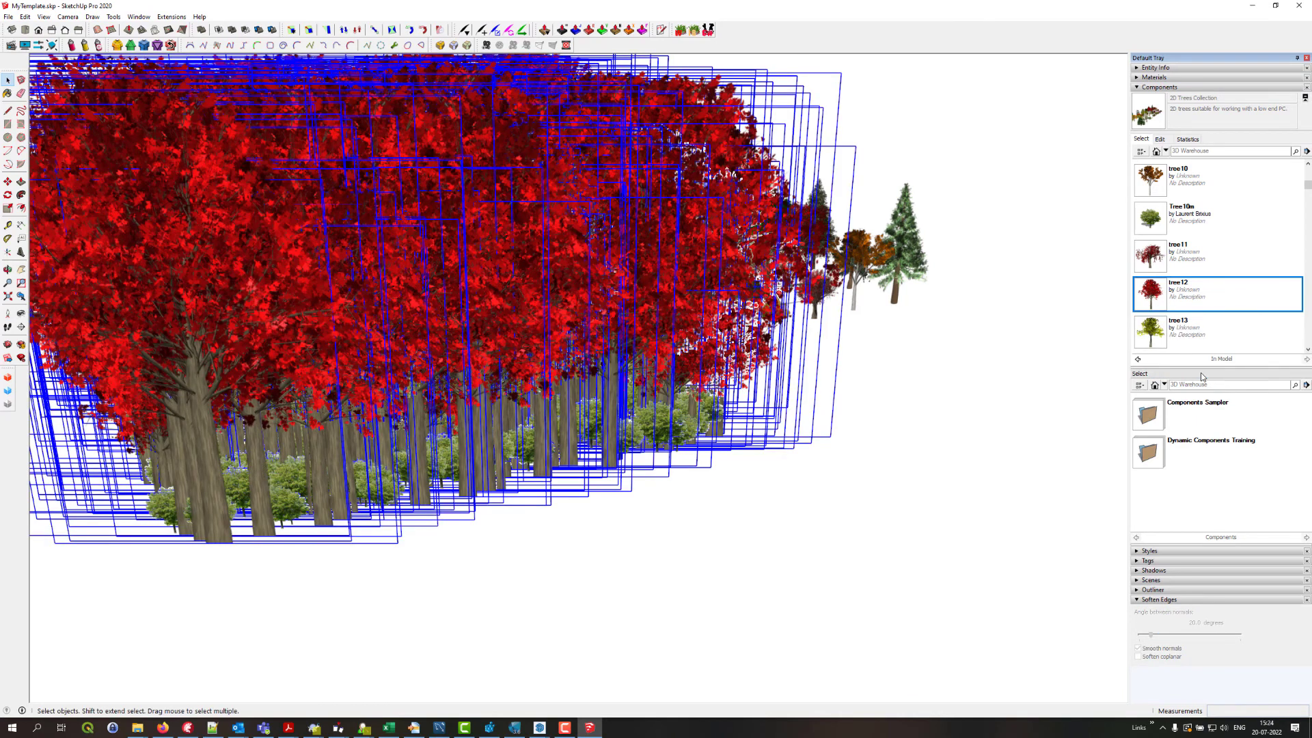
# - Replace the selected trees with the yellow-green tree13 component
pyautogui.scroll(-5, 699, 429)
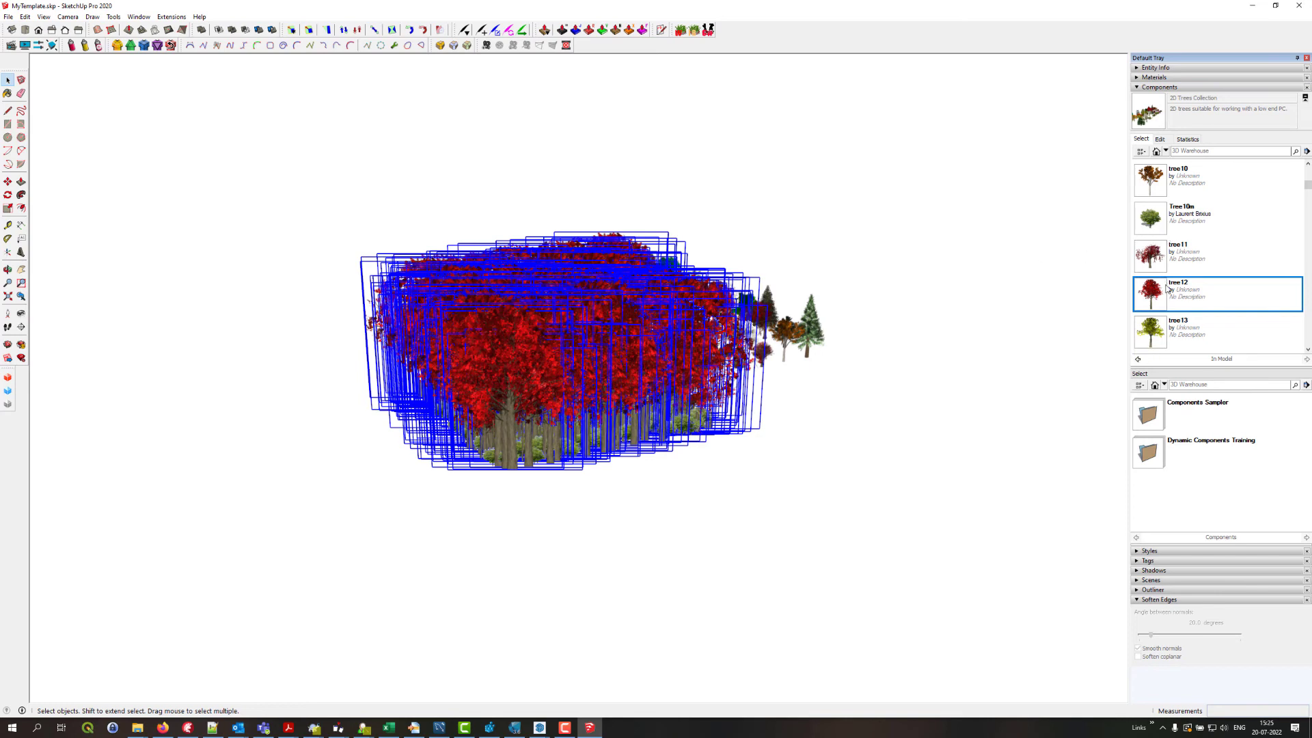
pyautogui.scroll(-1, 1172, 300)
pyautogui.click(1140, 294)
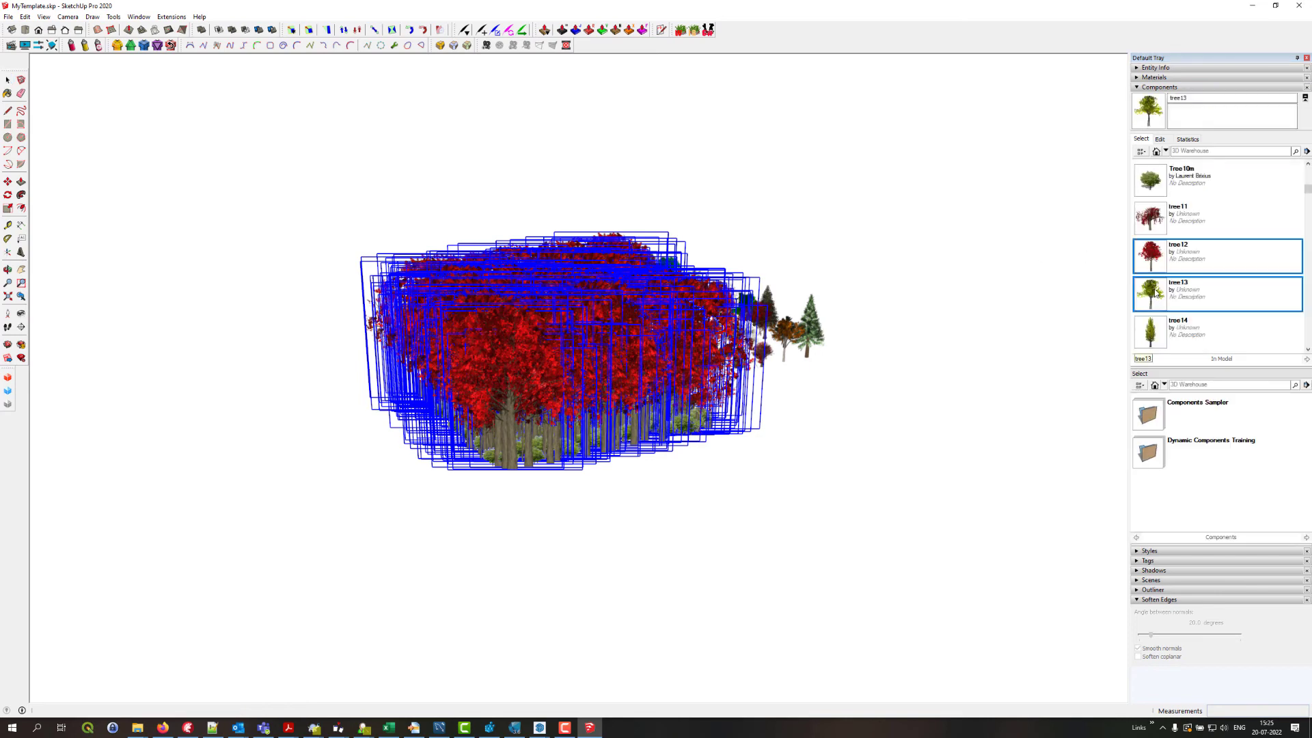
pyautogui.rightClick(1154, 289)
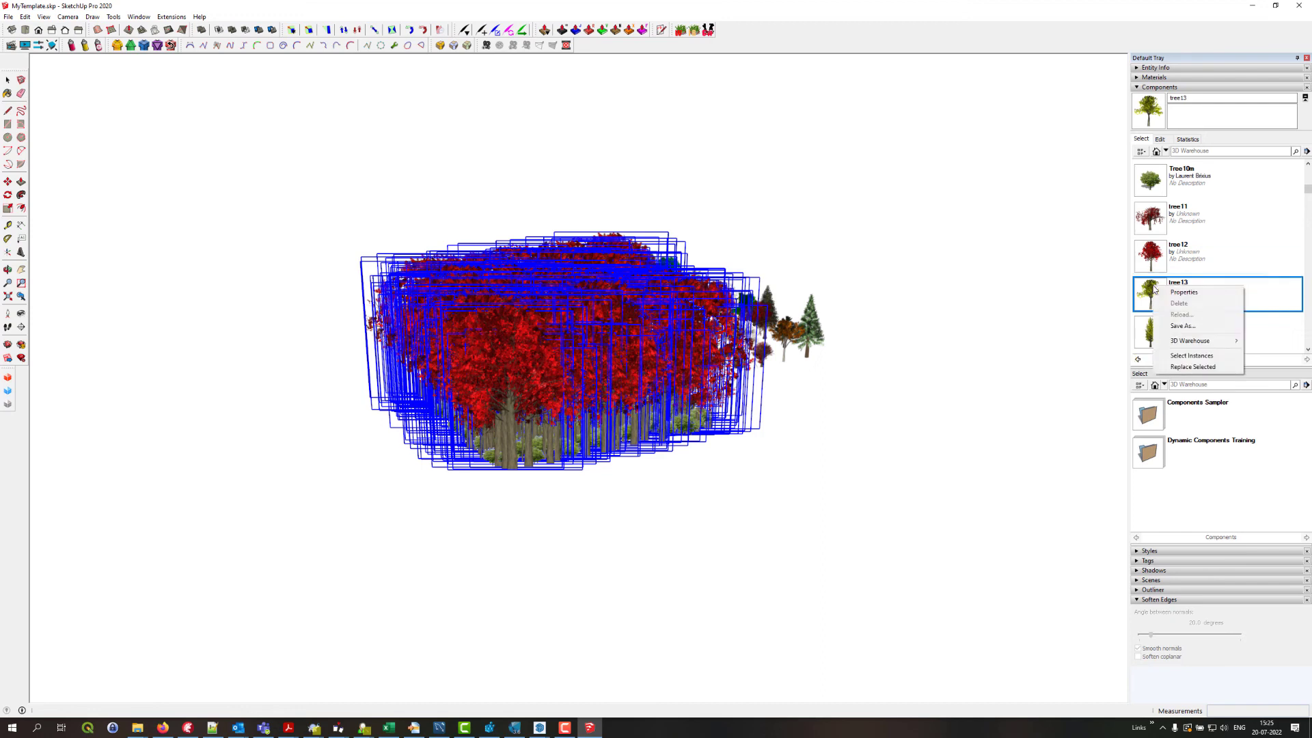
pyautogui.click(1194, 367)
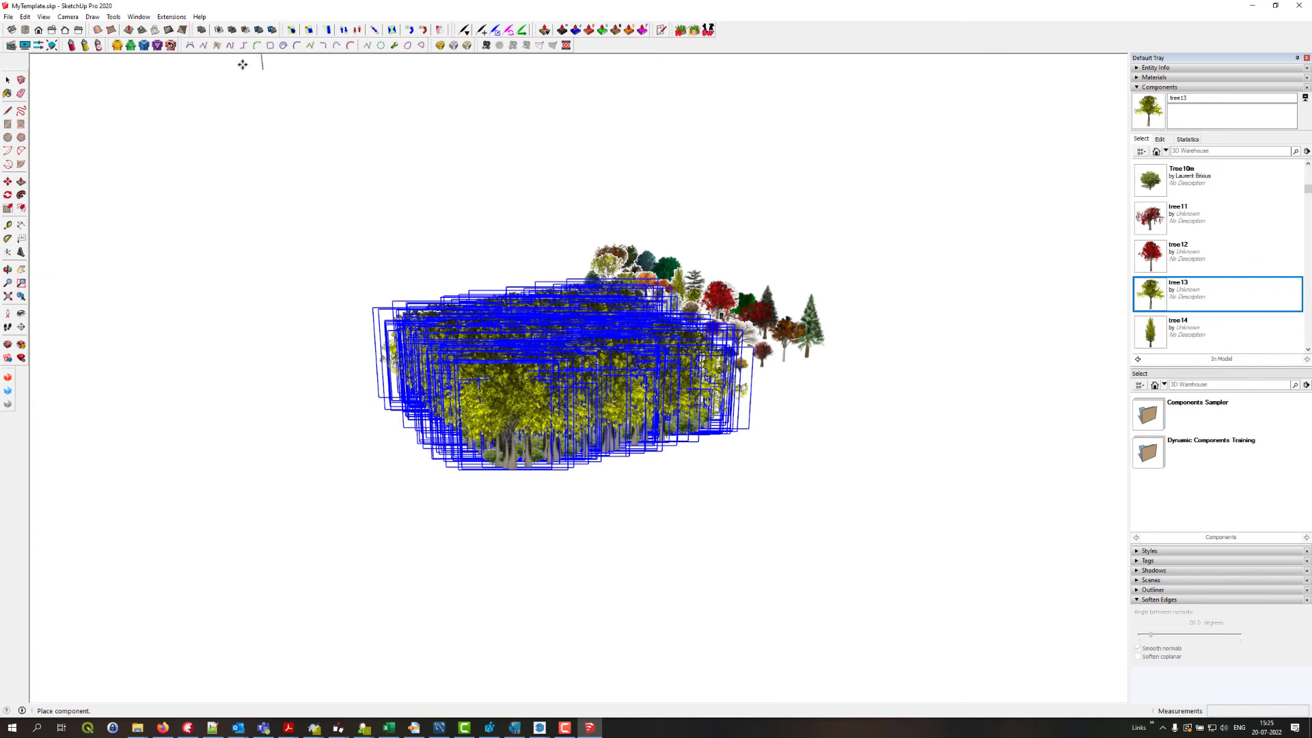
# - Edit a tree component, scaling it to 0.5 height and about 0.69 width
pyautogui.click(8, 80)
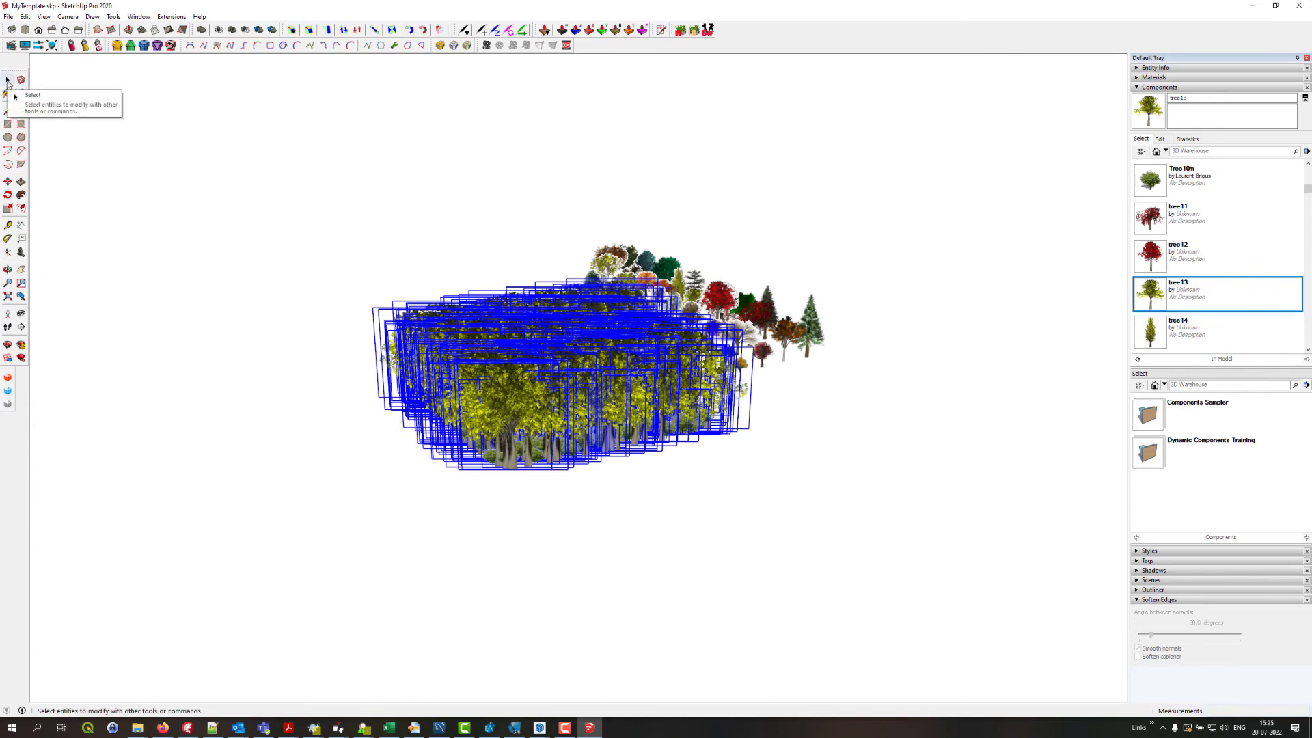
pyautogui.doubleClick(510, 412)
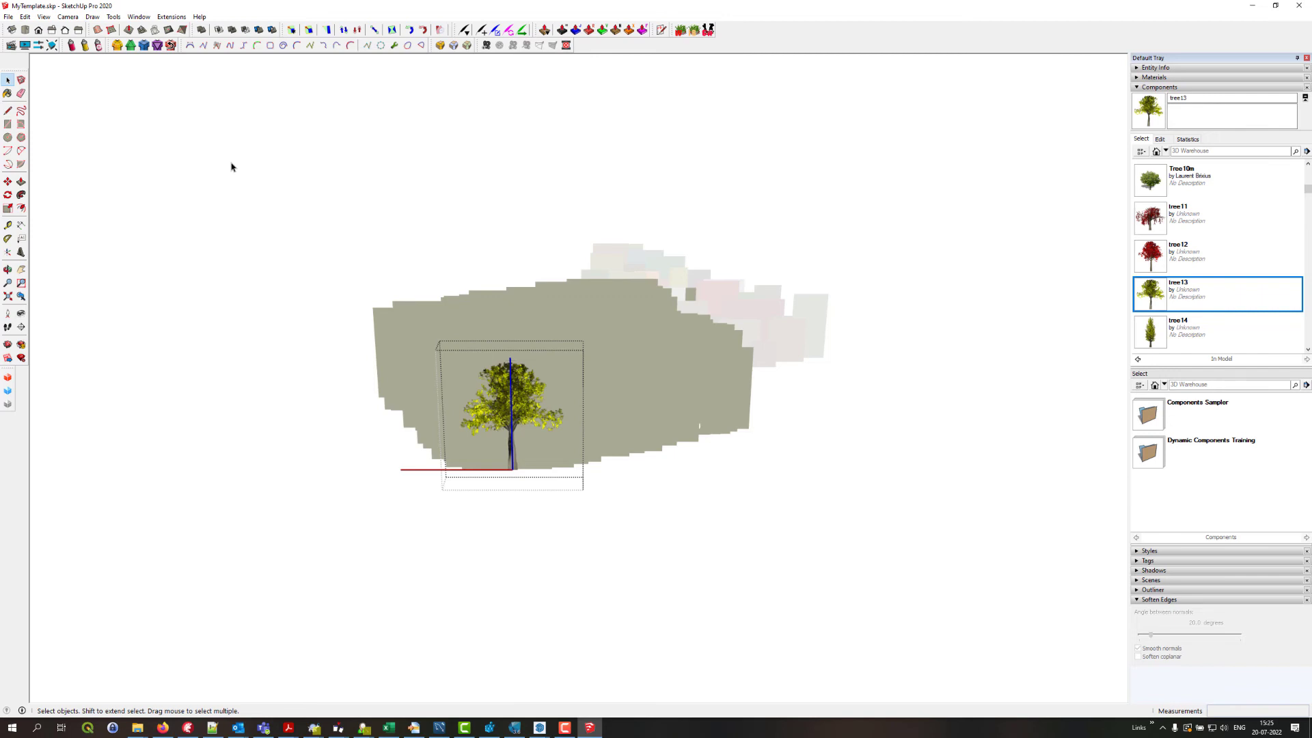
pyautogui.click(9, 210)
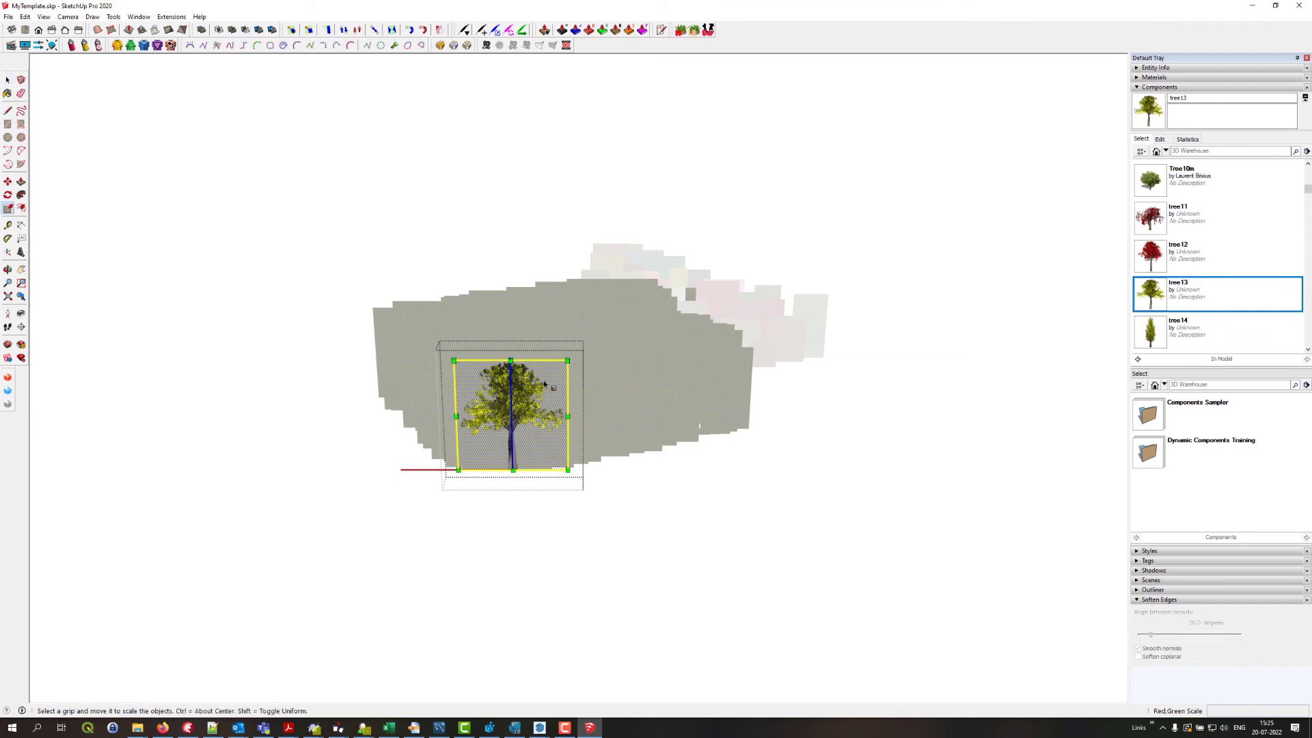
pyautogui.moveTo(511, 360); pyautogui.dragTo(540, 444)
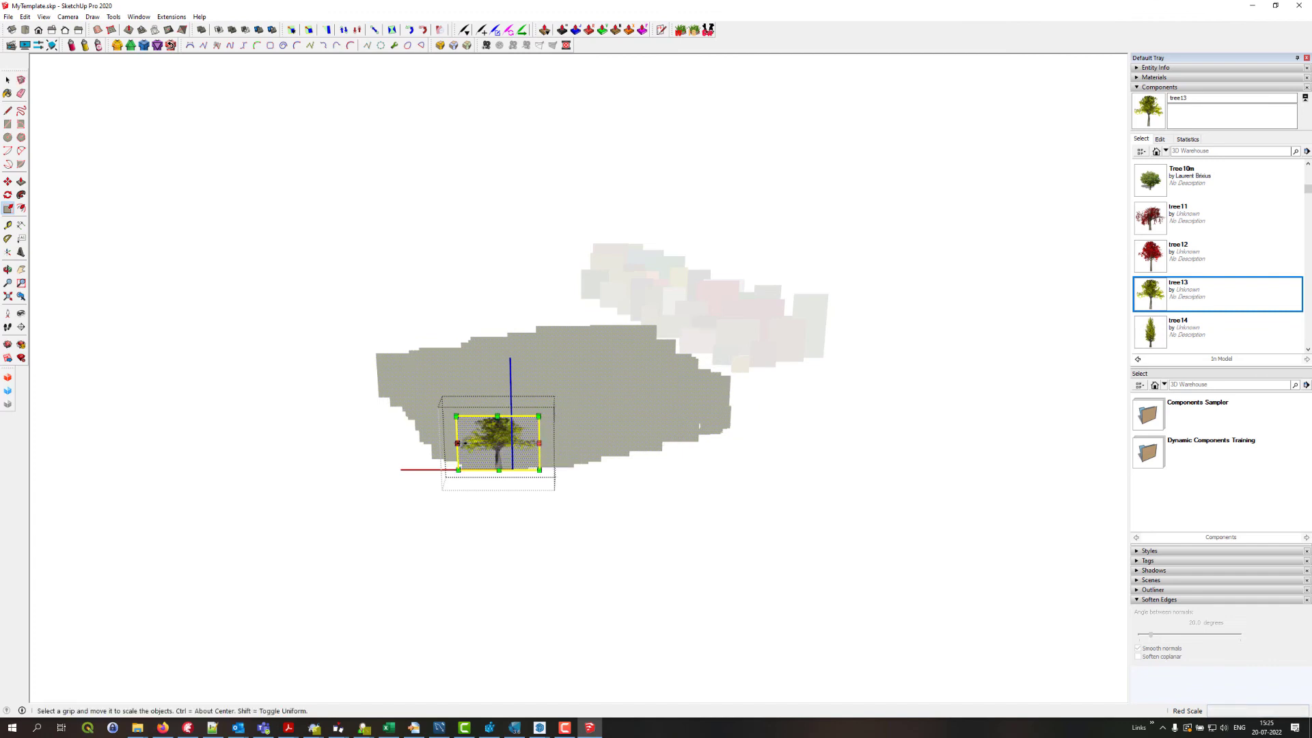
pyautogui.moveTo(457, 442); pyautogui.dragTo(486, 442)
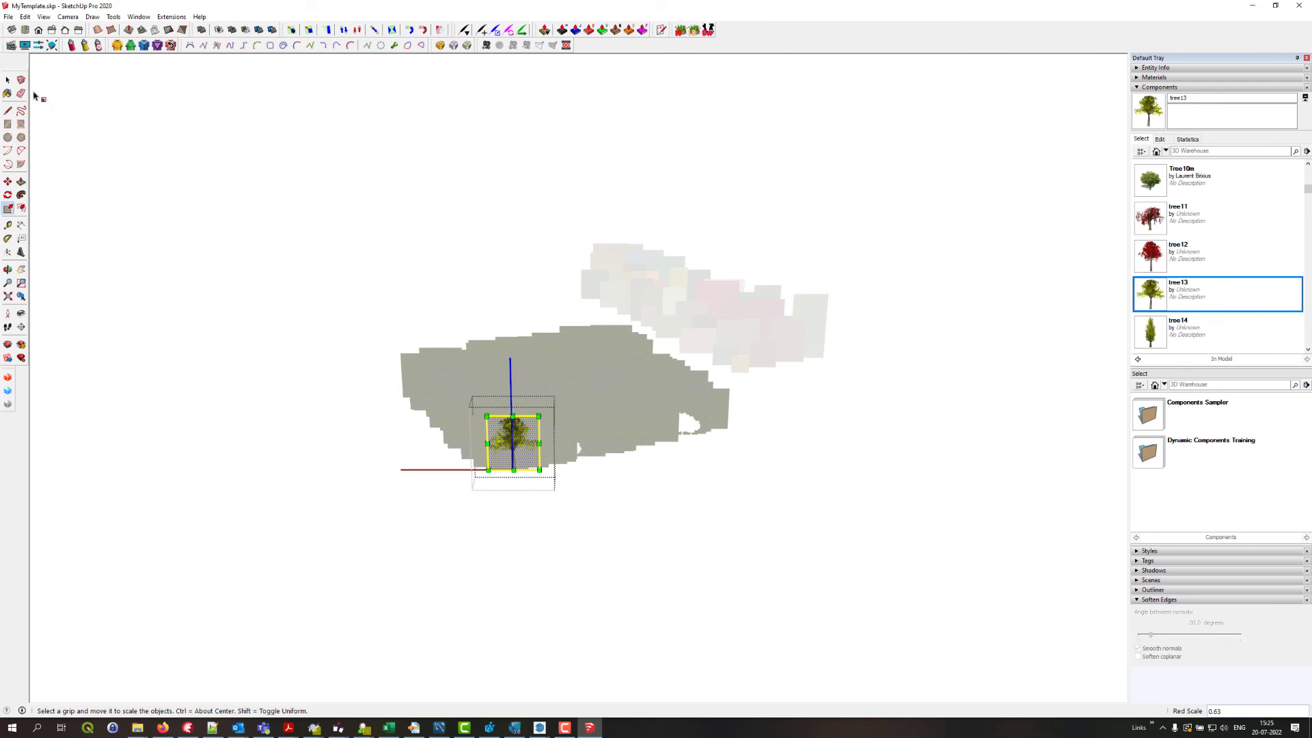
pyautogui.click(7, 80)
pyautogui.click(250, 407)
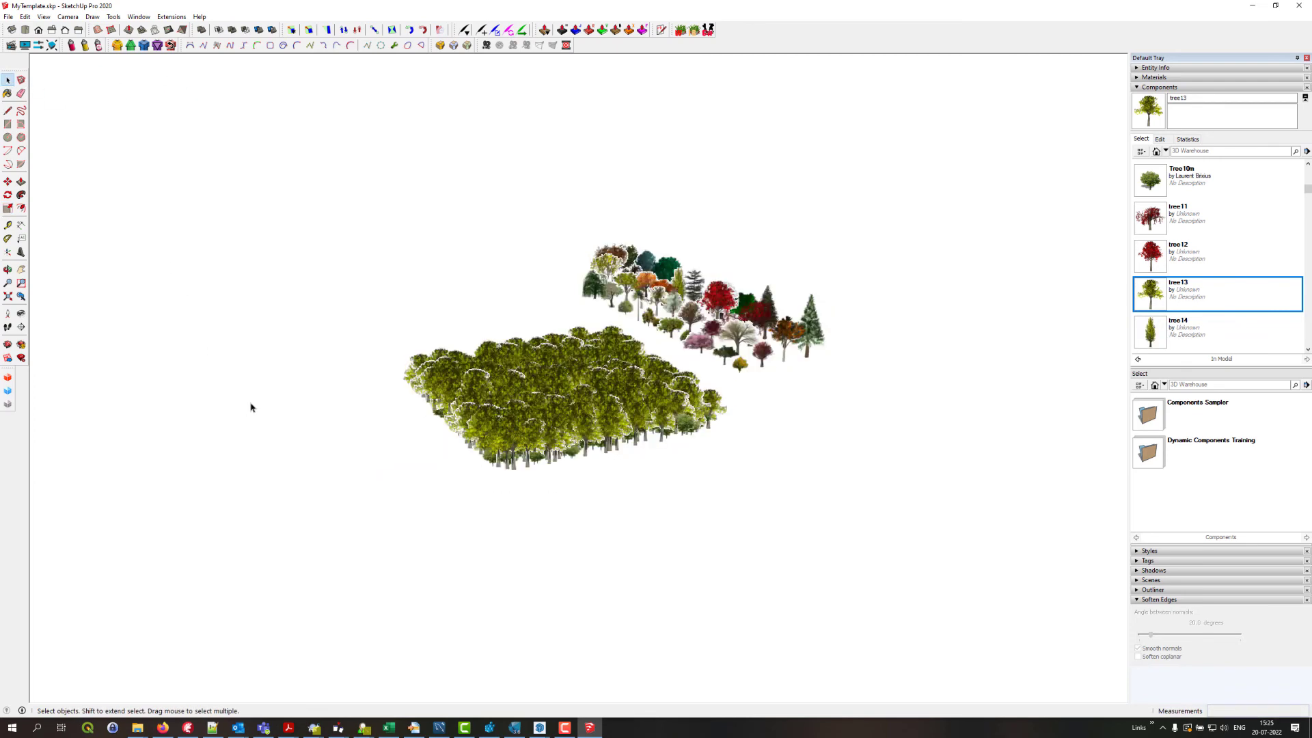
# - Edit the tree component again and squash it to half its height
pyautogui.doubleClick(514, 443)
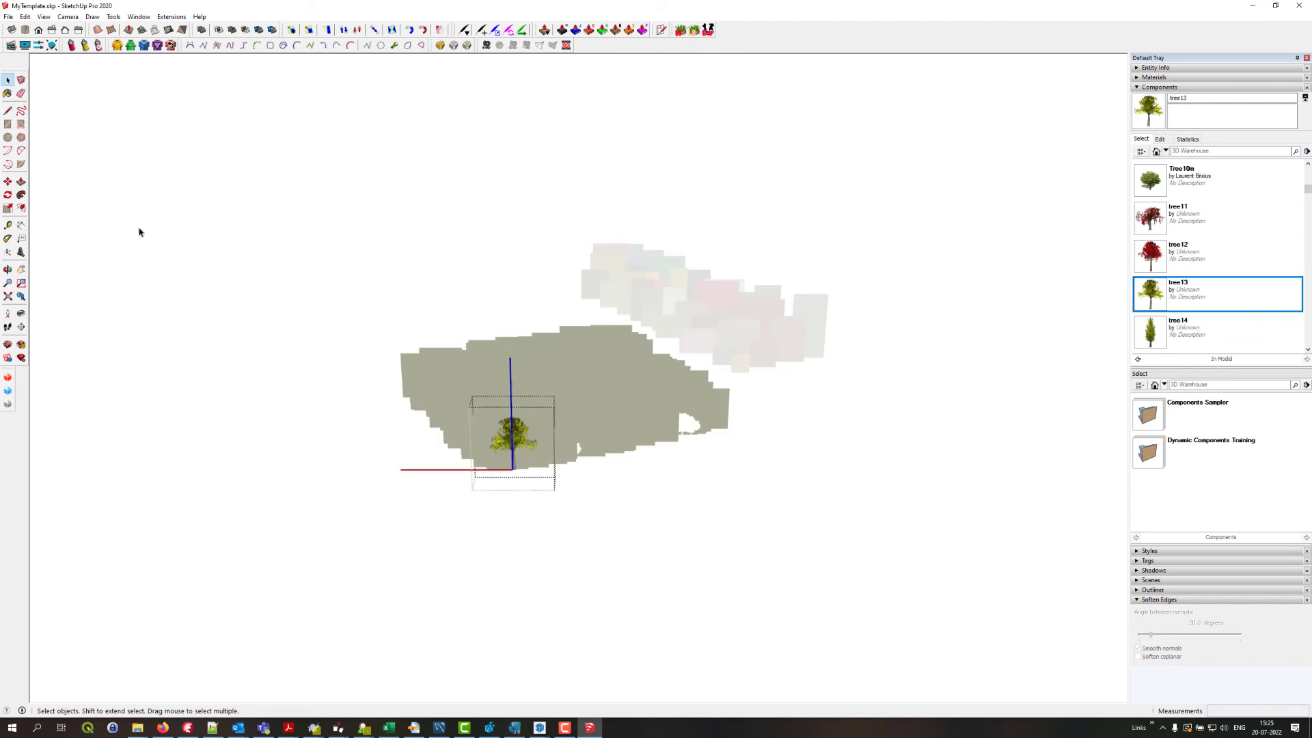
pyautogui.click(7, 209)
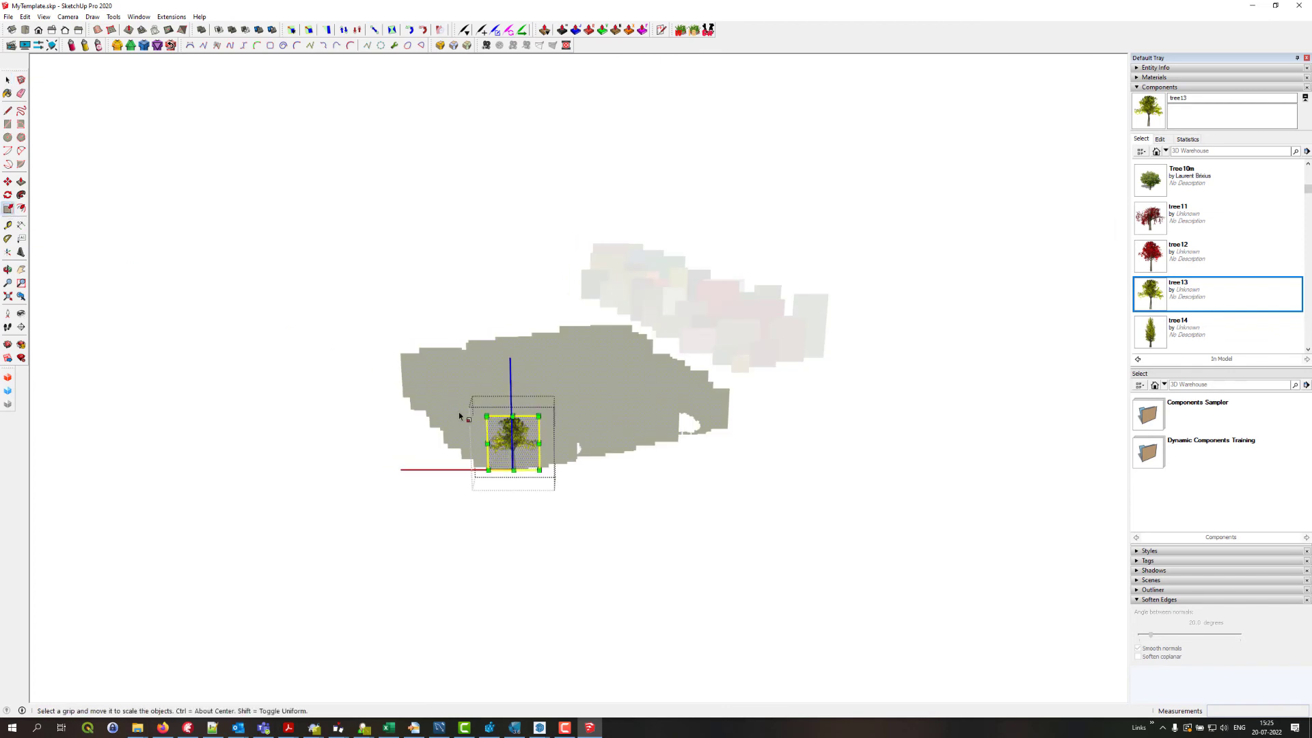
pyautogui.moveTo(513, 415); pyautogui.dragTo(530, 456)
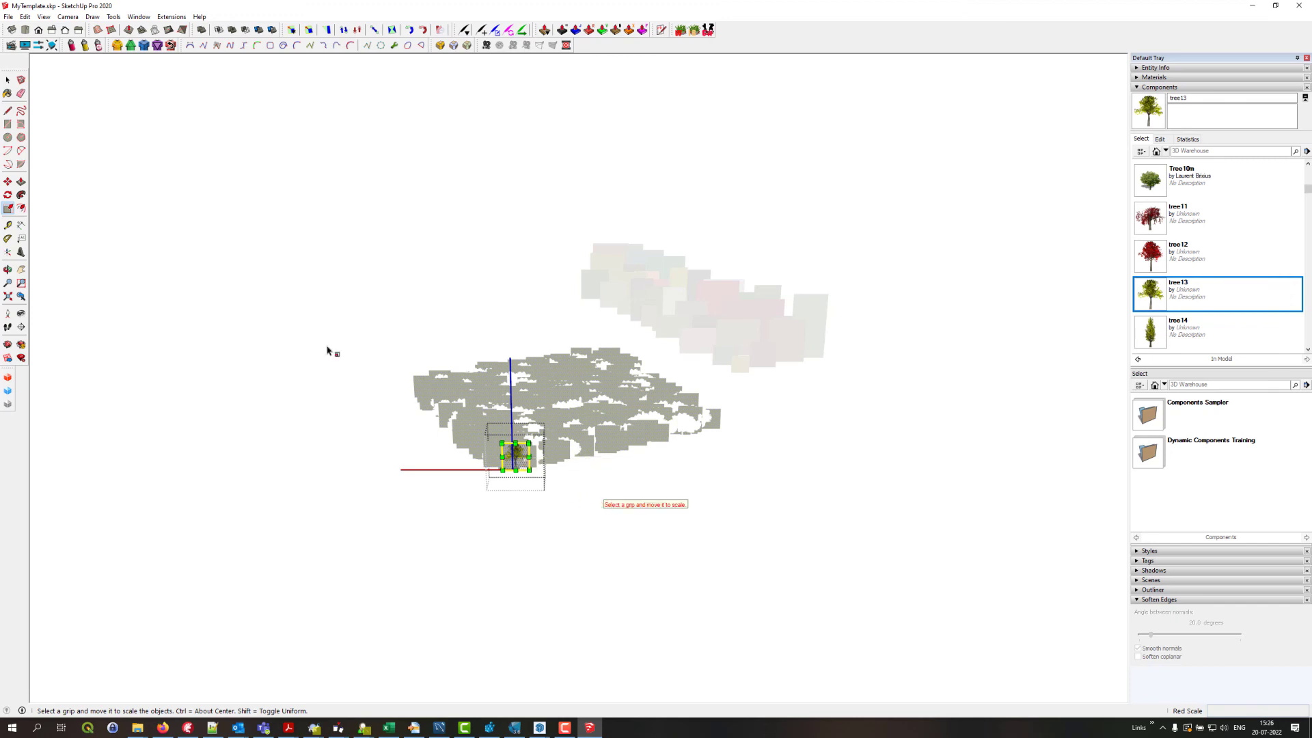
pyautogui.click(8, 80)
pyautogui.click(158, 337)
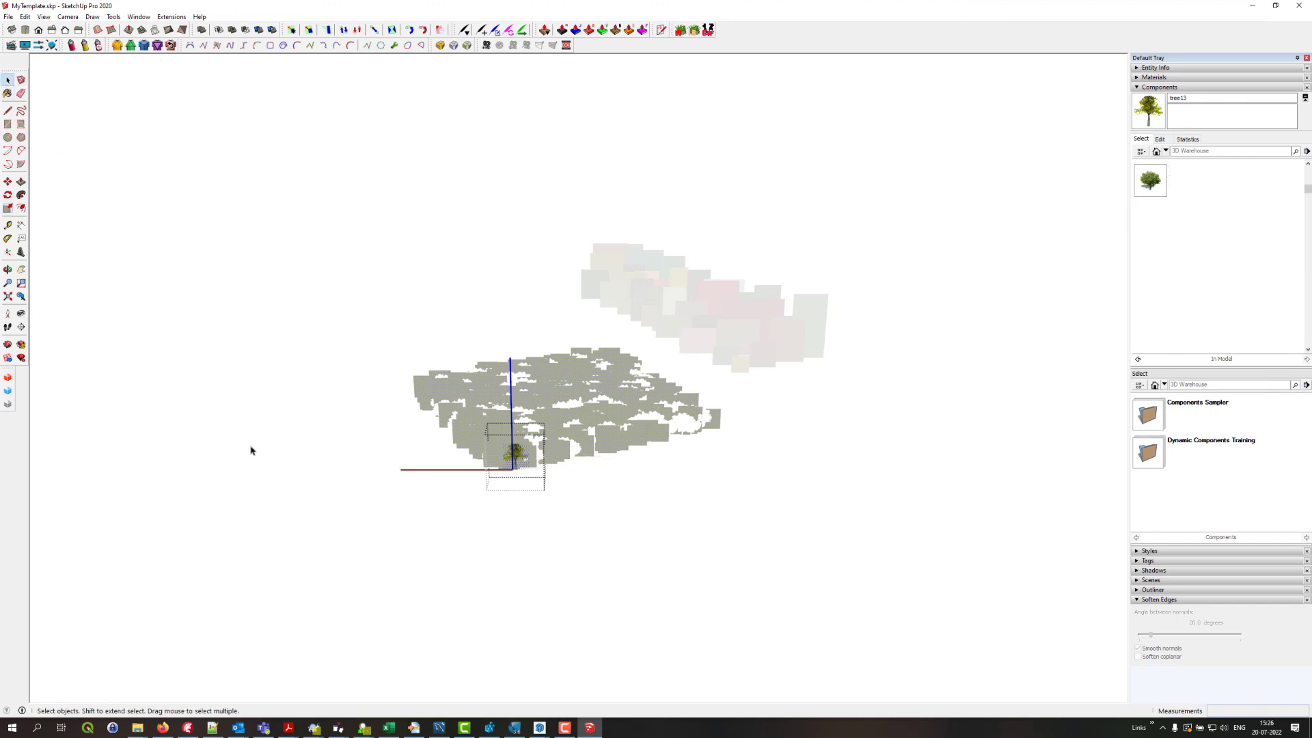
pyautogui.scroll(5, 581, 384)
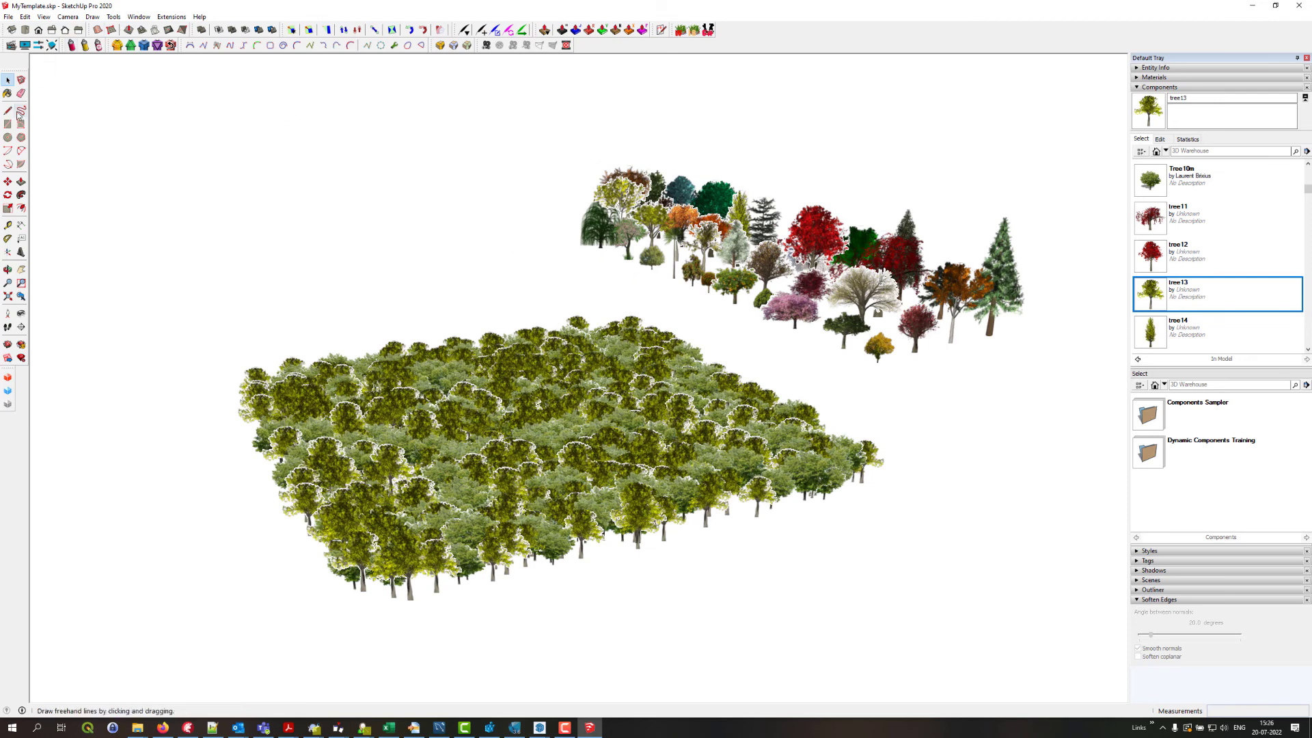
# - Window-select and delete the assorted sample tree cluster, then orbit back to the forest
pyautogui.click(7, 269)
pyautogui.moveTo(689, 418); pyautogui.dragTo(431, 413)
pyautogui.moveTo(778, 386); pyautogui.dragTo(673, 130)
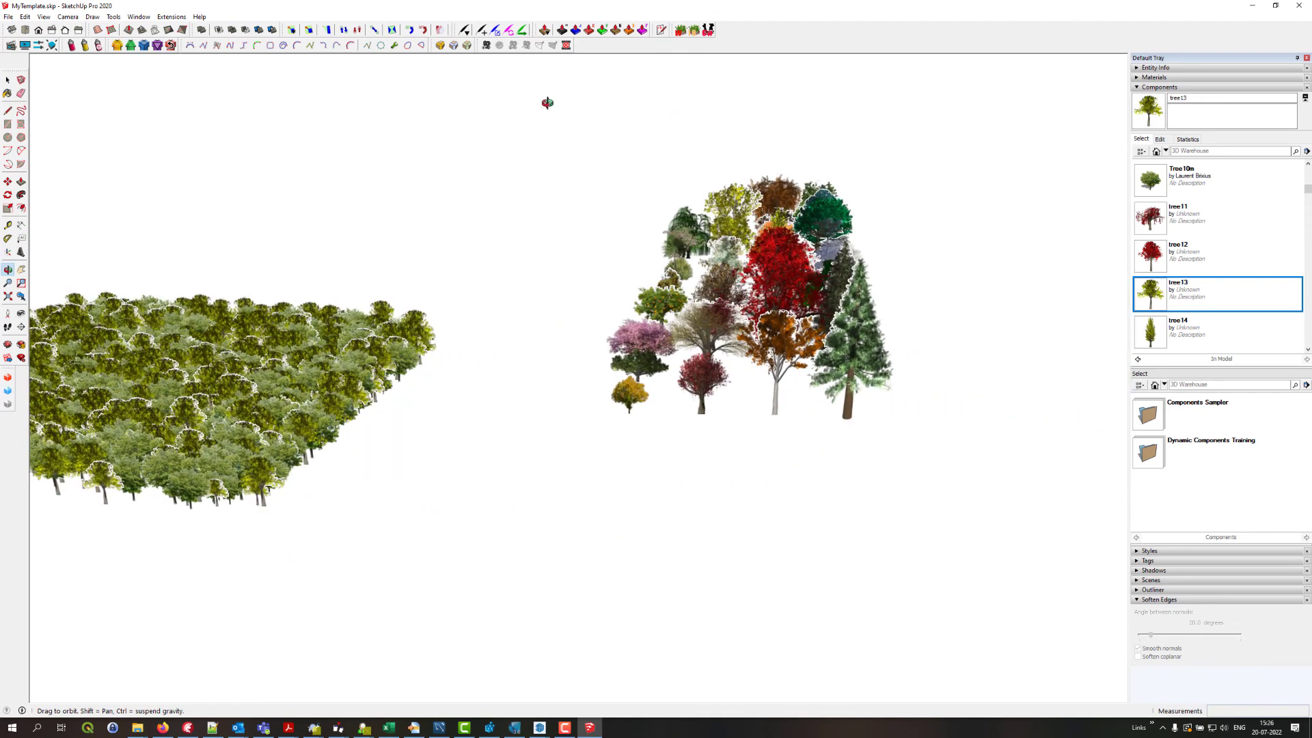
pyautogui.click(8, 80)
pyautogui.moveTo(544, 123); pyautogui.dragTo(974, 531)
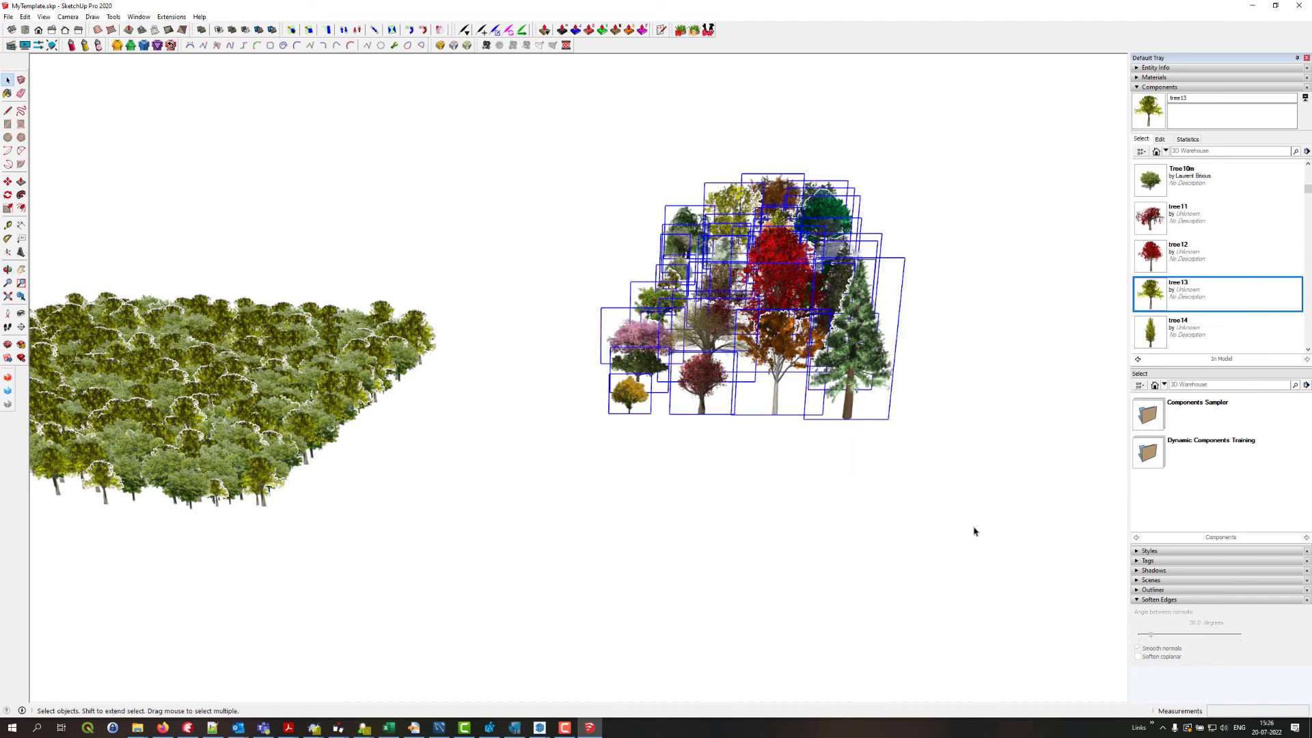
pyautogui.press('Delete')
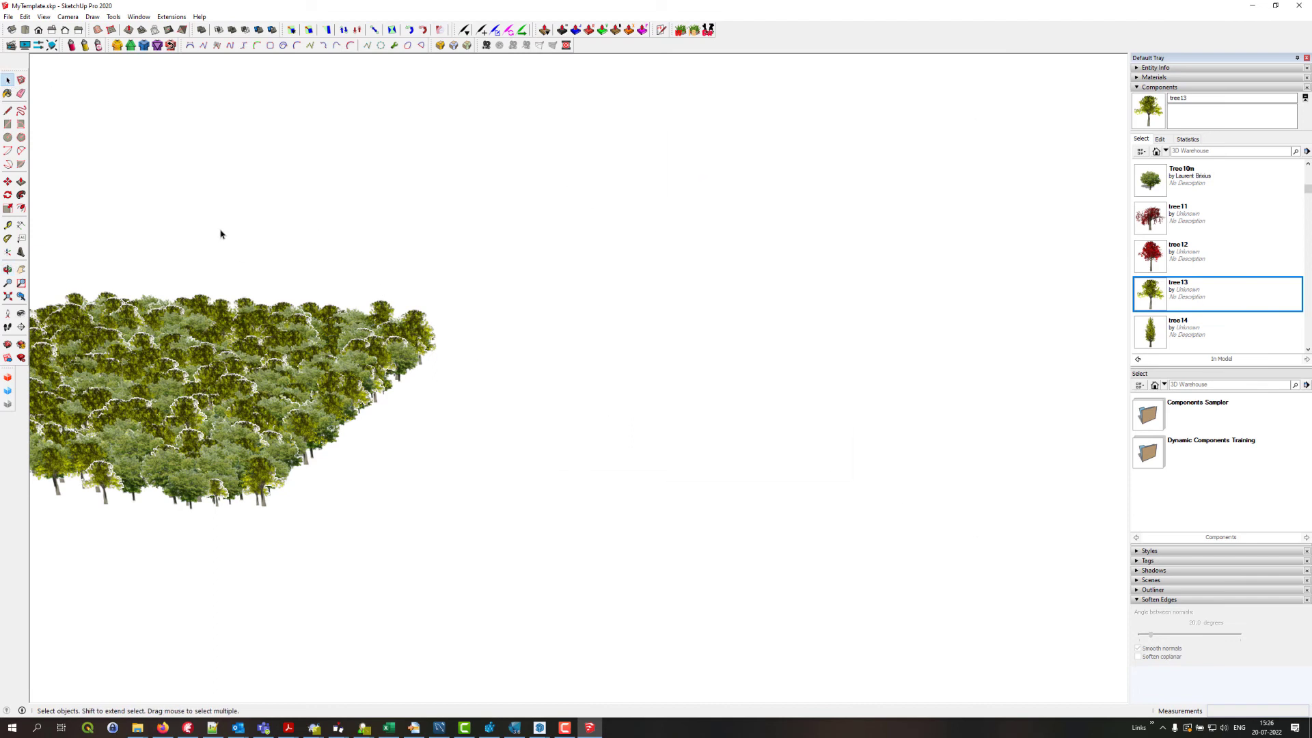
pyautogui.click(8, 269)
pyautogui.moveTo(112, 302); pyautogui.dragTo(646, 327)
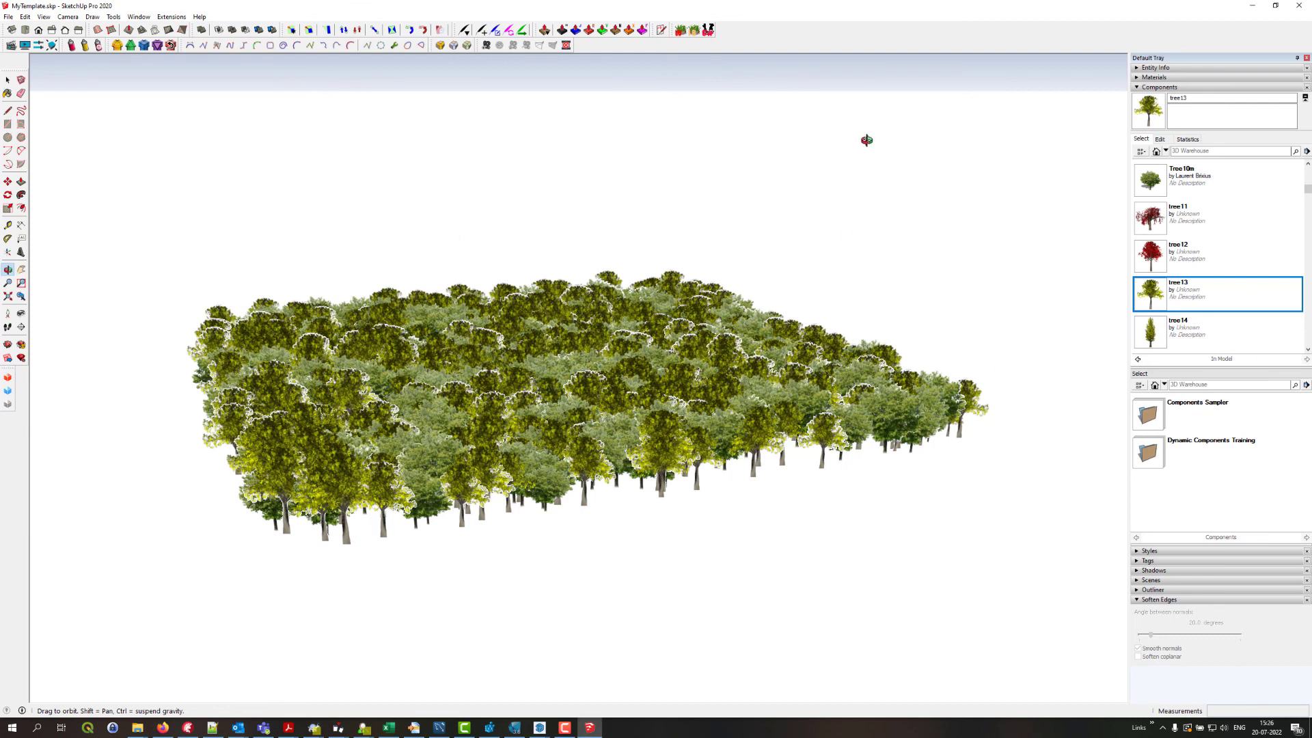
# - Grab a ShareX region capture of the forest block to the clipboard, then return to windPRO's Vegetation exporter
pyautogui.press('ctrl+Print')
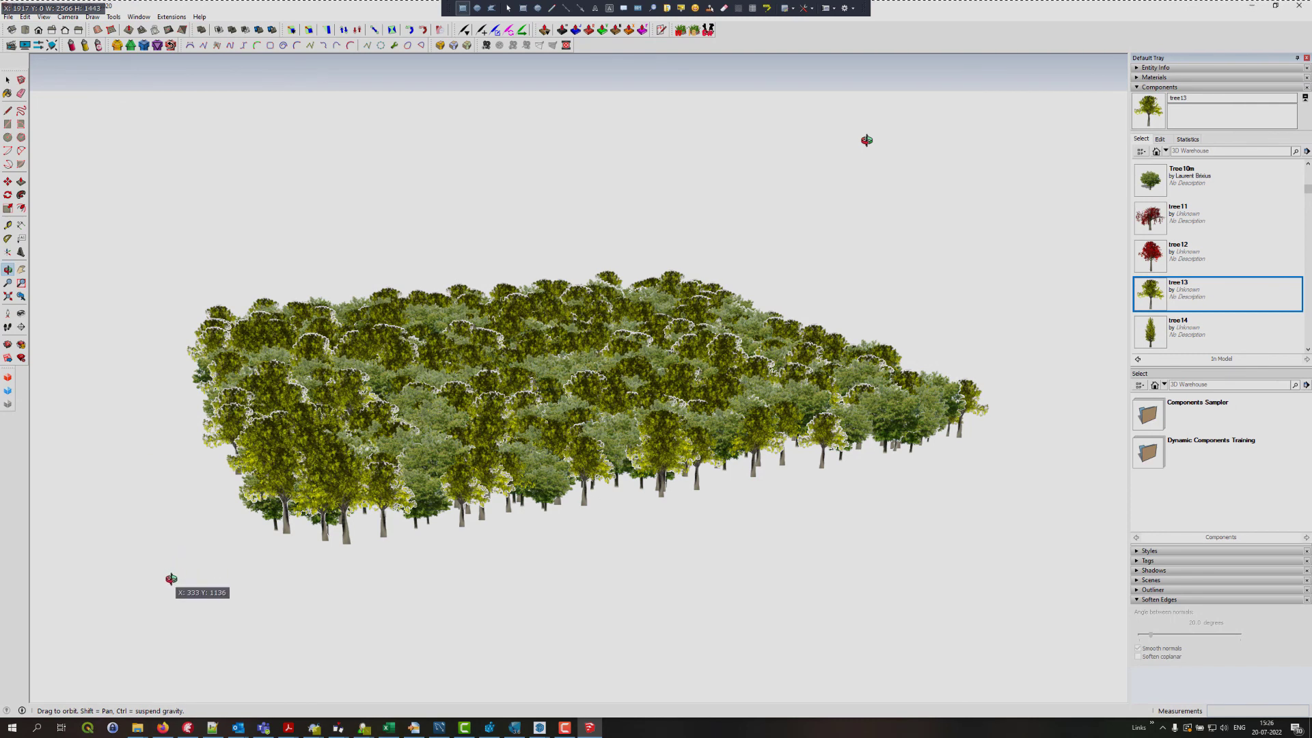
pyautogui.moveTo(155, 582)
pyautogui.mouseDown()
pyautogui.moveTo(1003, 217)
pyautogui.moveTo(1004, 205)
pyautogui.mouseUp()
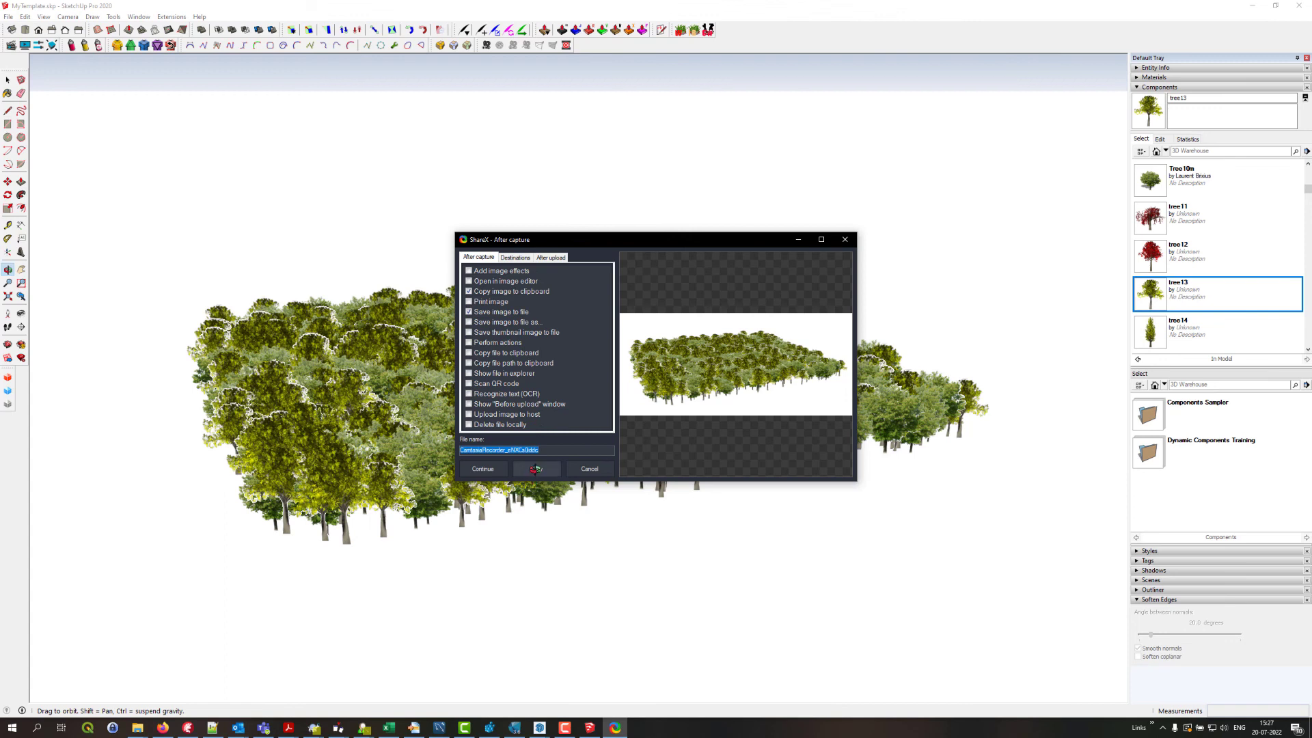
pyautogui.click(535, 468)
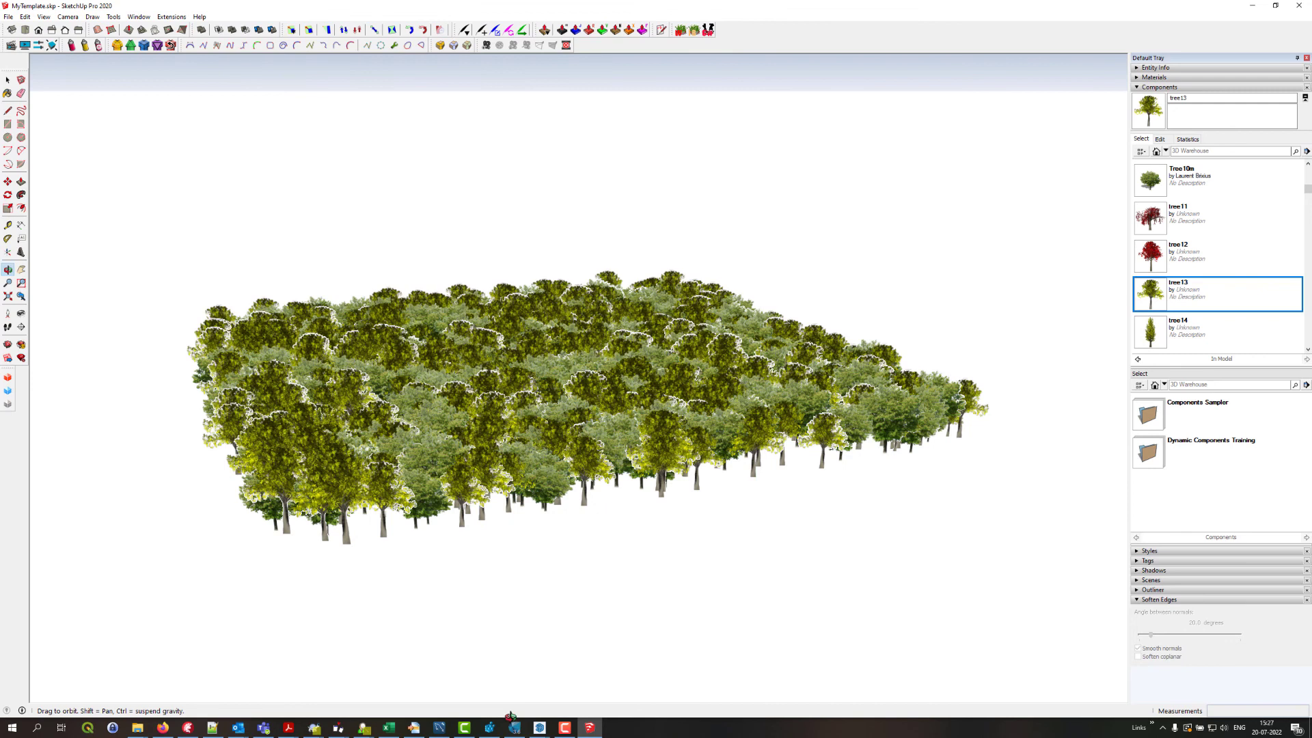
pyautogui.click(514, 725)
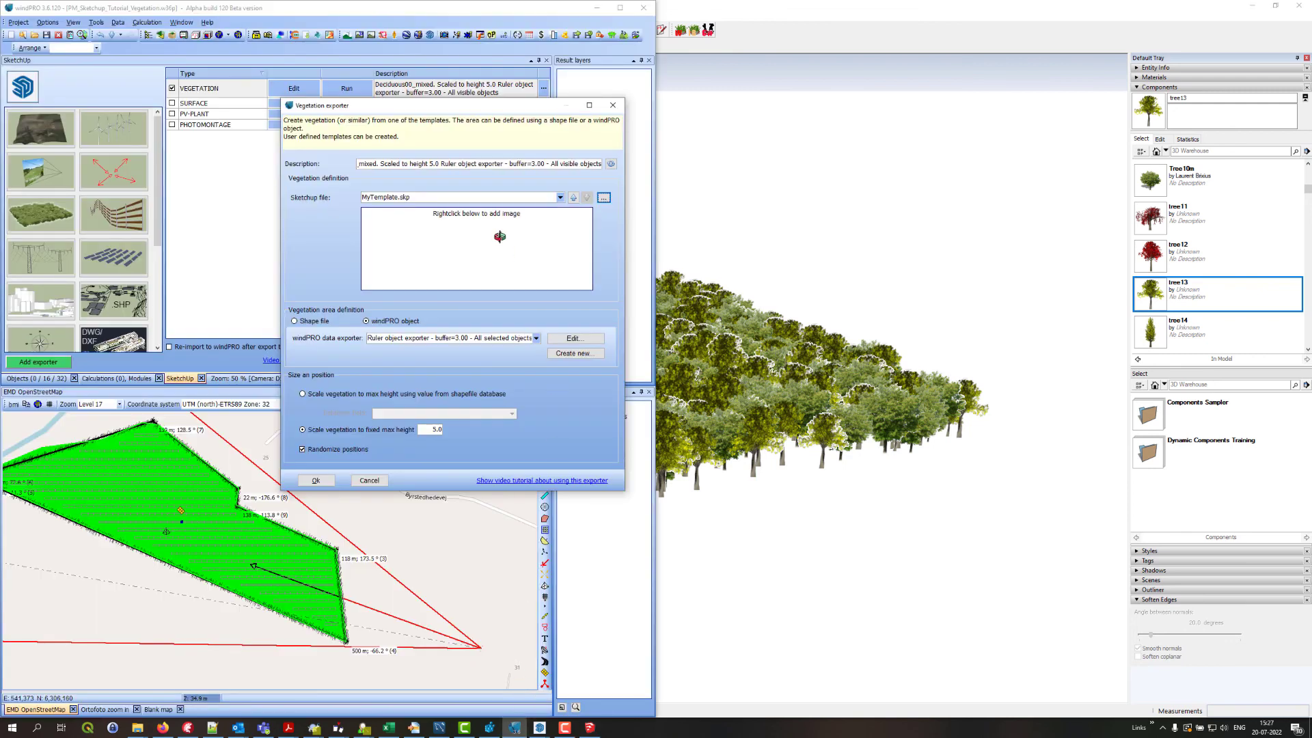
# - Paste the forest capture into the MyTemplate.skp preview box and save the SketchUp model
pyautogui.rightClick(459, 229)
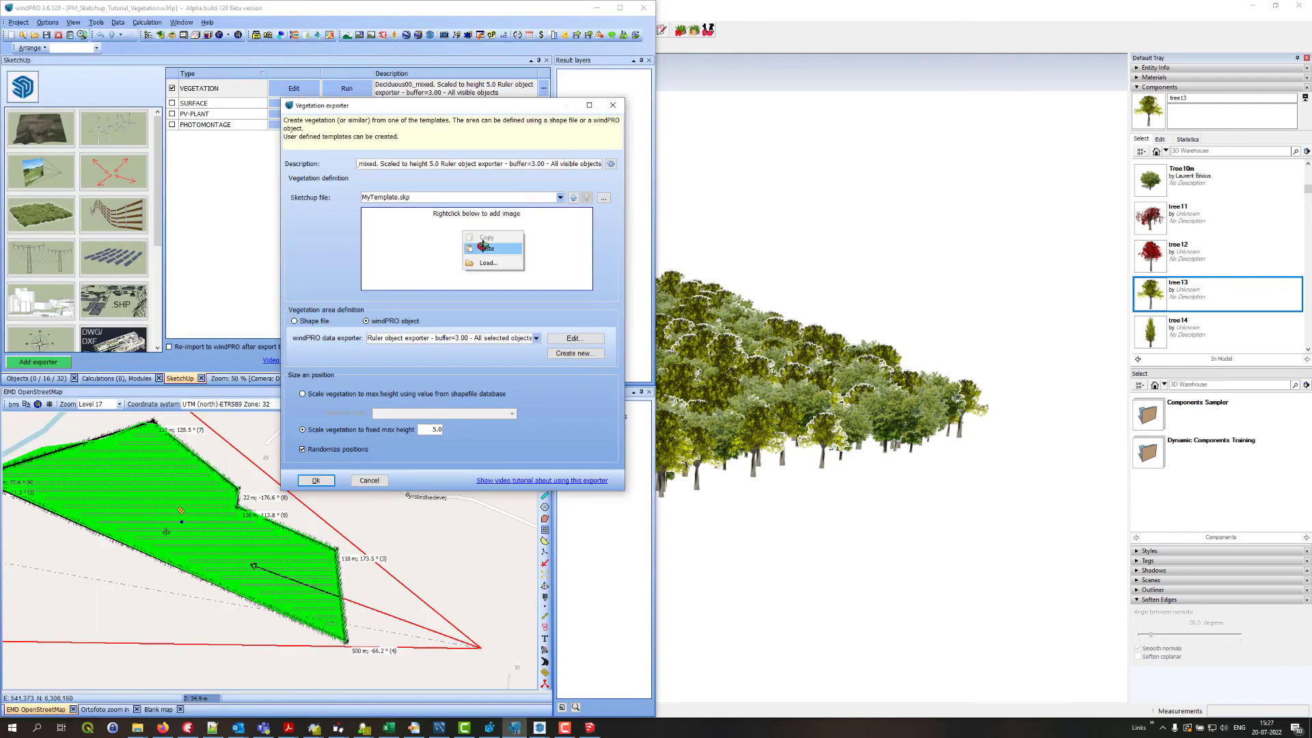
pyautogui.click(485, 247)
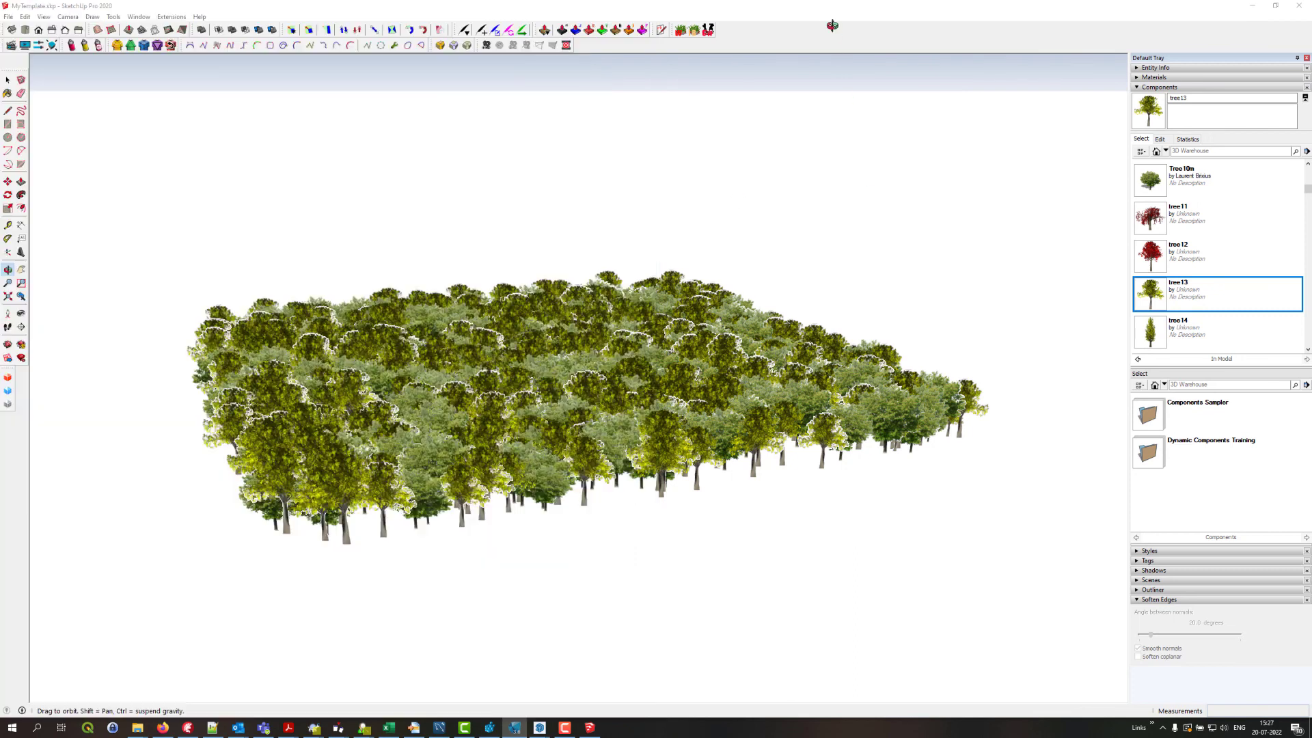
pyautogui.click(832, 25)
pyautogui.click(8, 16)
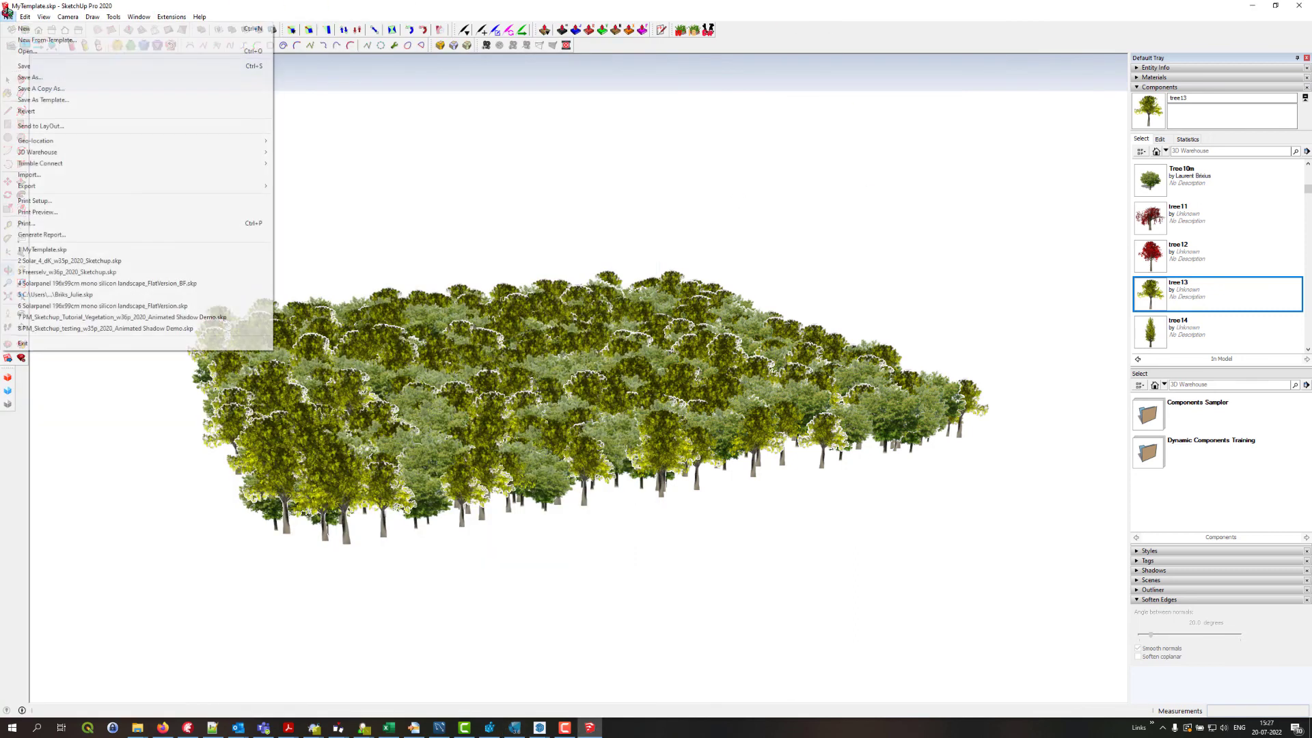
pyautogui.click(31, 64)
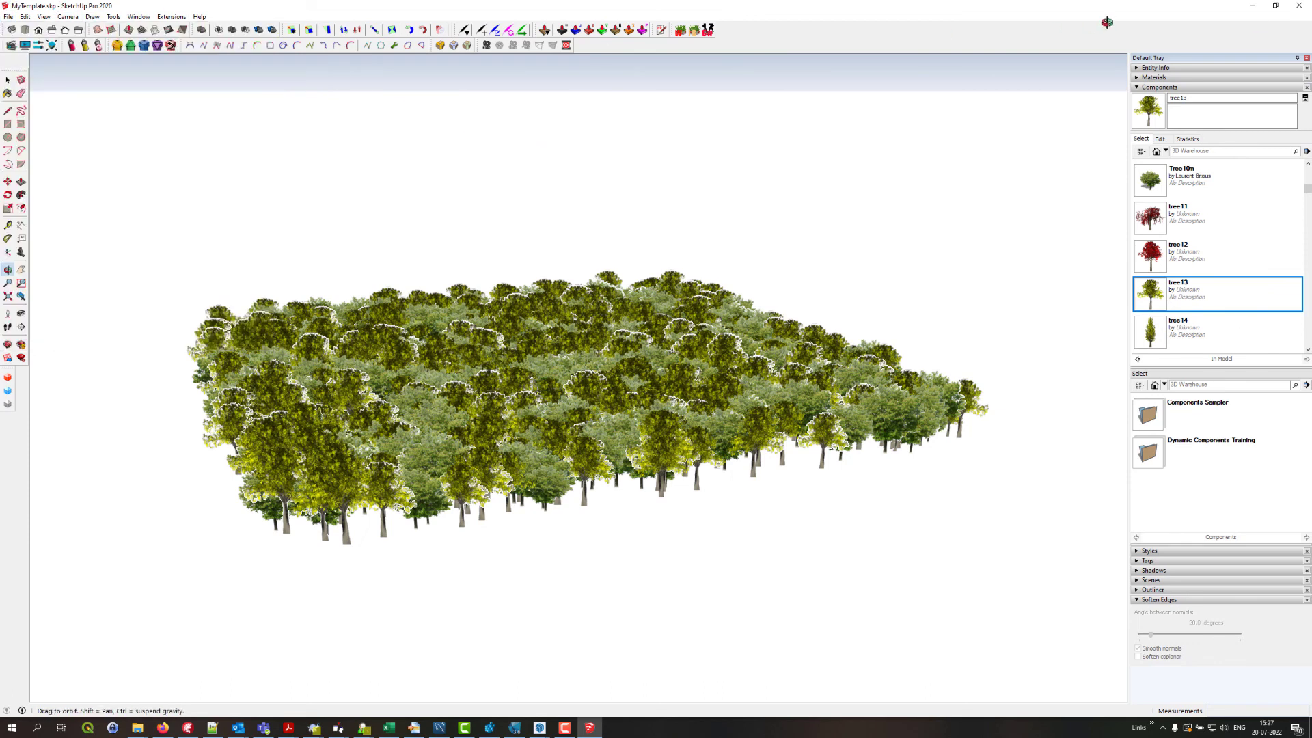
# - Minimize SketchUp and refresh the template by switching to Pine02.skp and back to MyTemplate.skp
pyautogui.click(1249, 4)
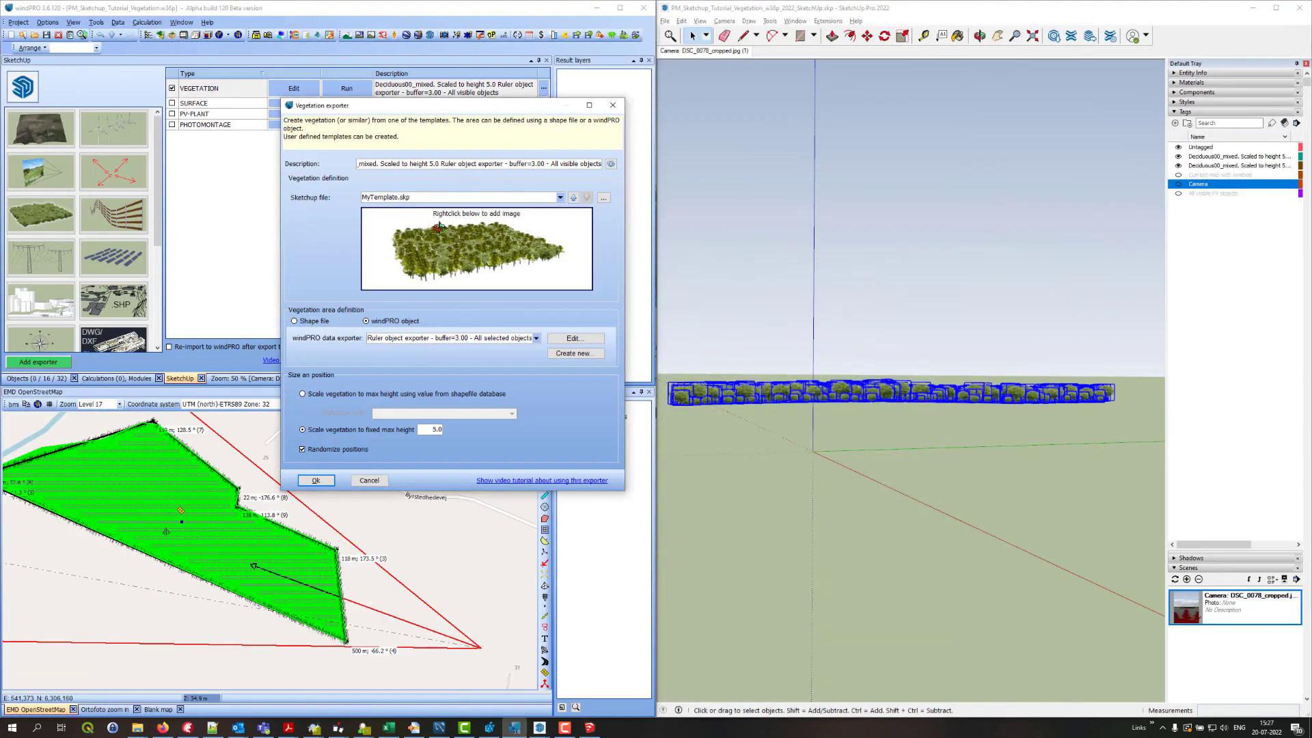
pyautogui.click(573, 197)
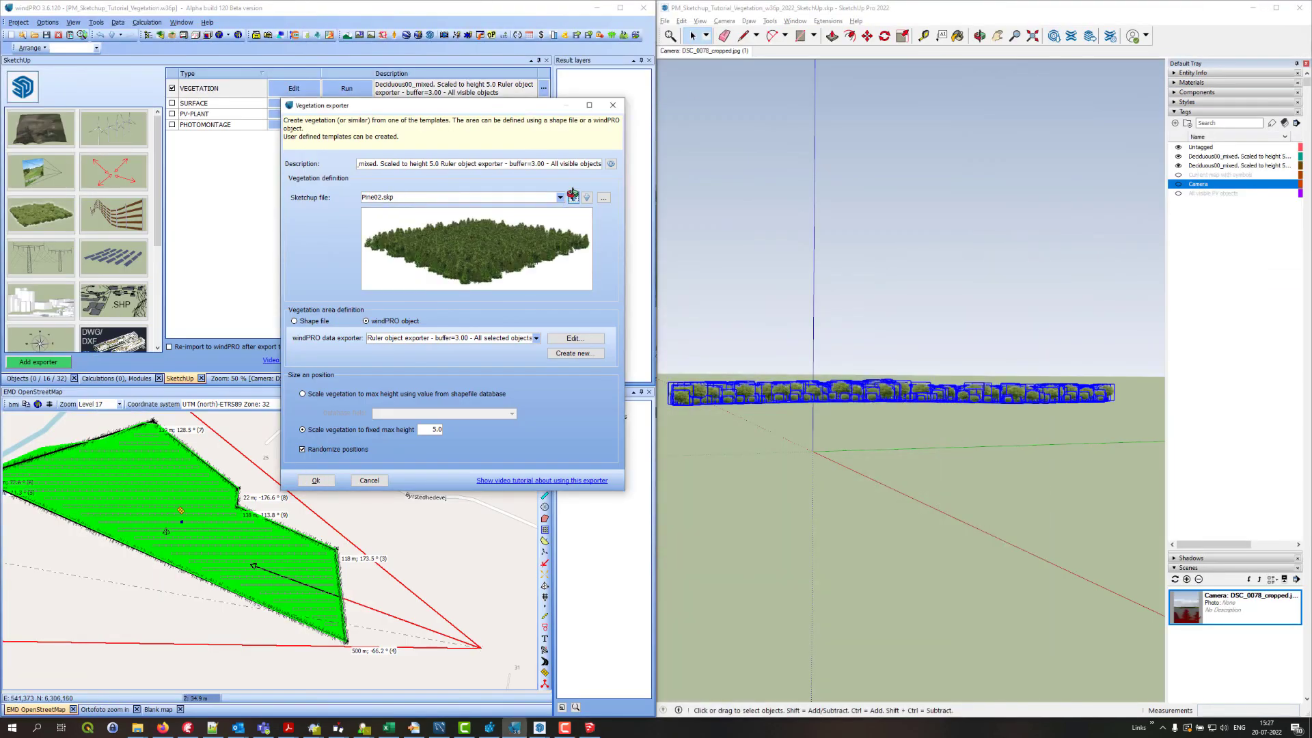
pyautogui.click(584, 197)
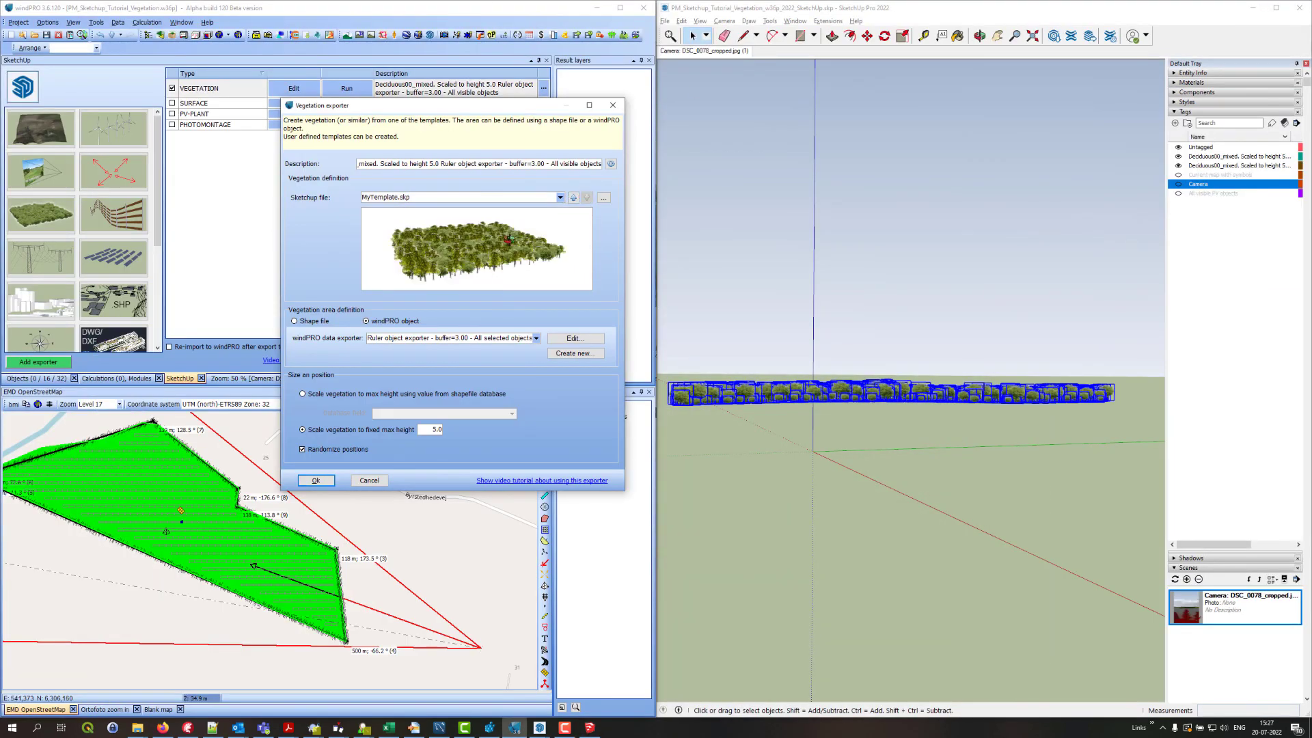